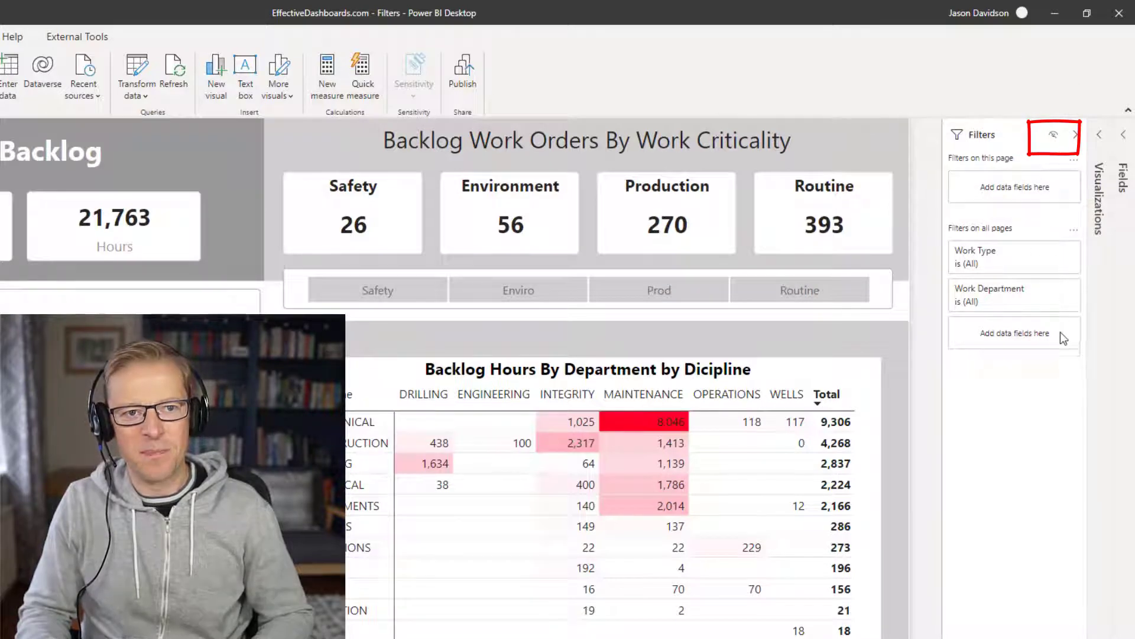
Step: Toggle the Filters pane between collapsed and expanded, leaving it expanded
left_click(1077, 141)
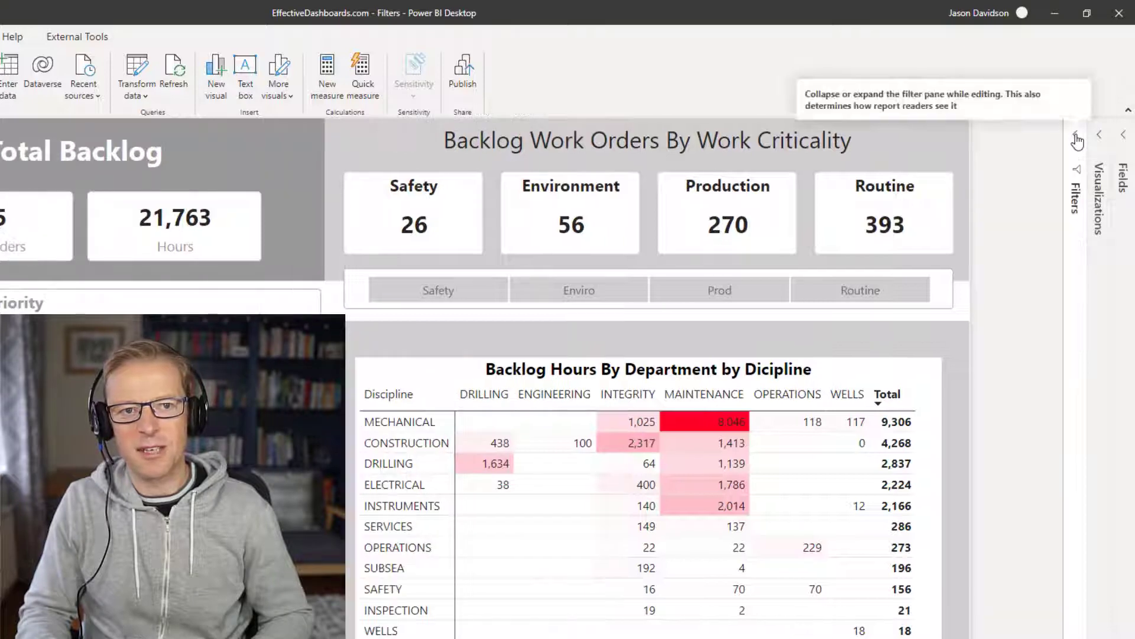
left_click(1077, 140)
left_click(1076, 140)
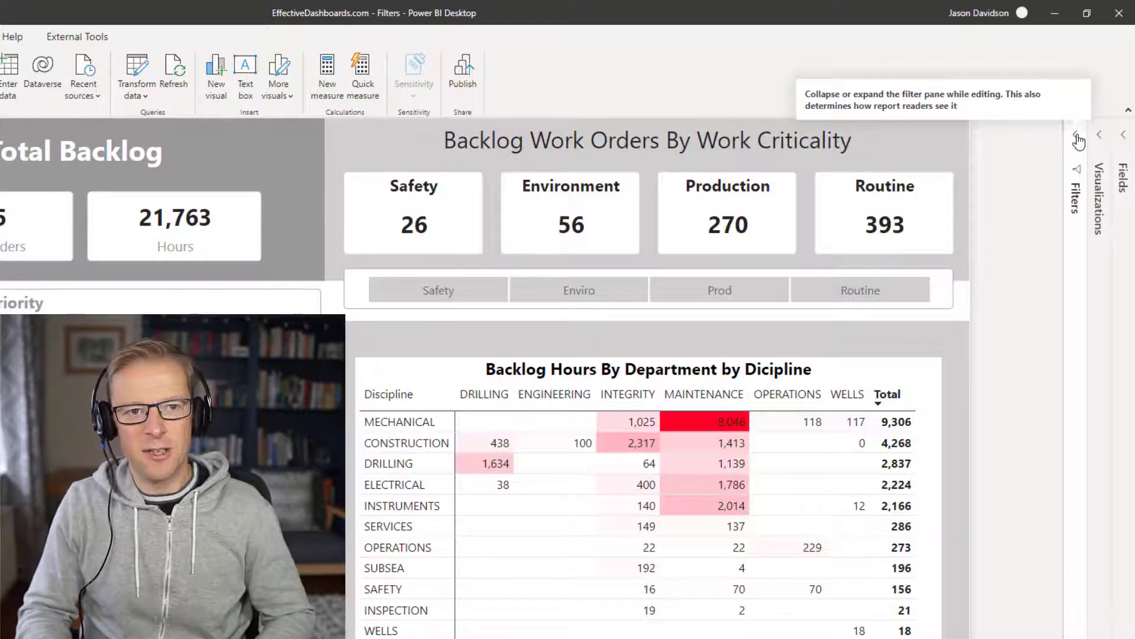
left_click(1077, 137)
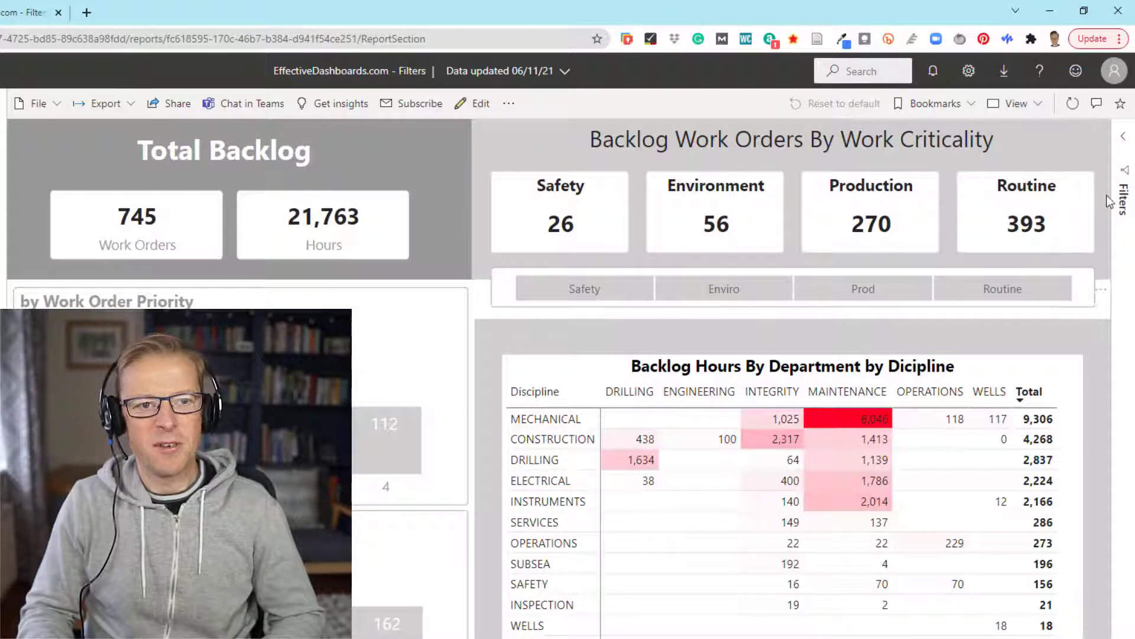
Step: Switch to the published report in the browser, reset it to its default filters, and expand the Filters pane
left_click(1125, 140)
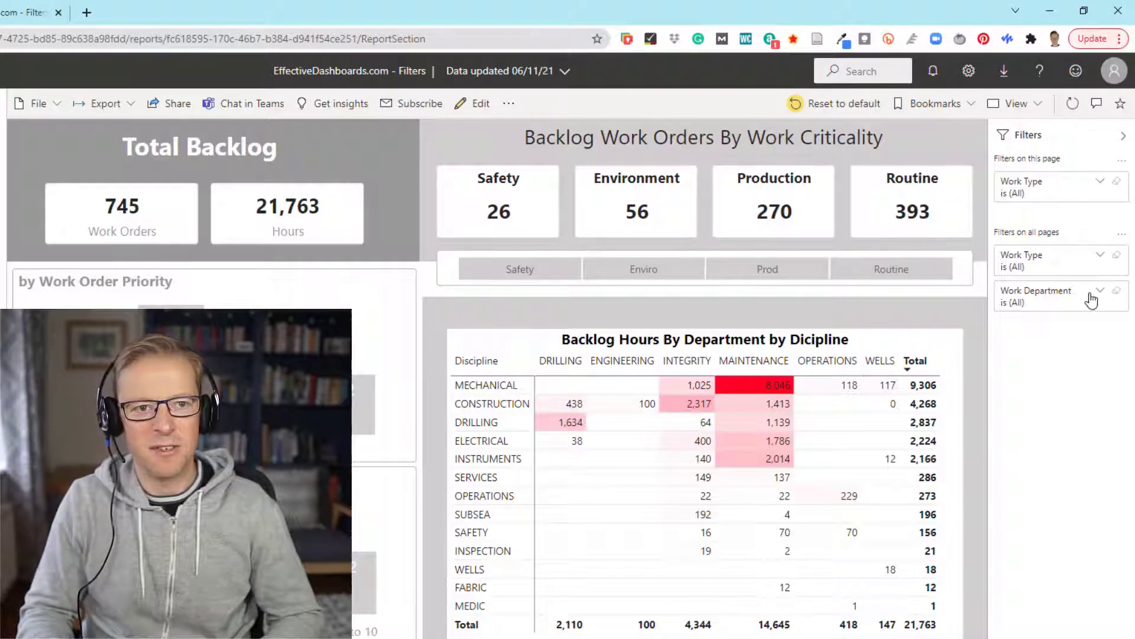
left_click(845, 110)
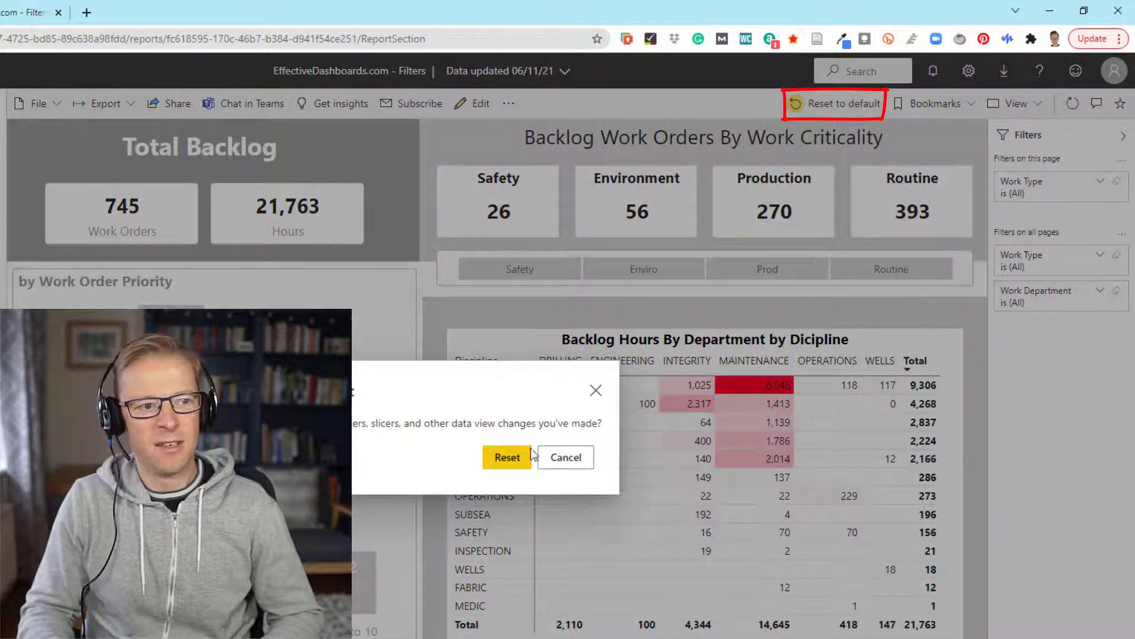
left_click(509, 456)
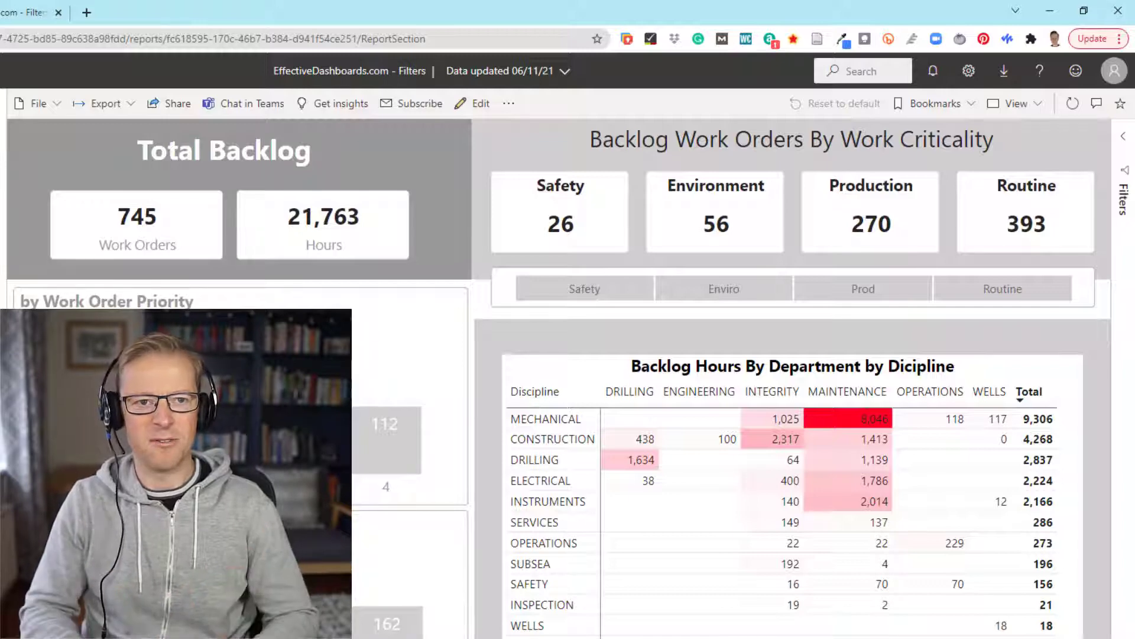
left_click(1125, 146)
left_click(1124, 139)
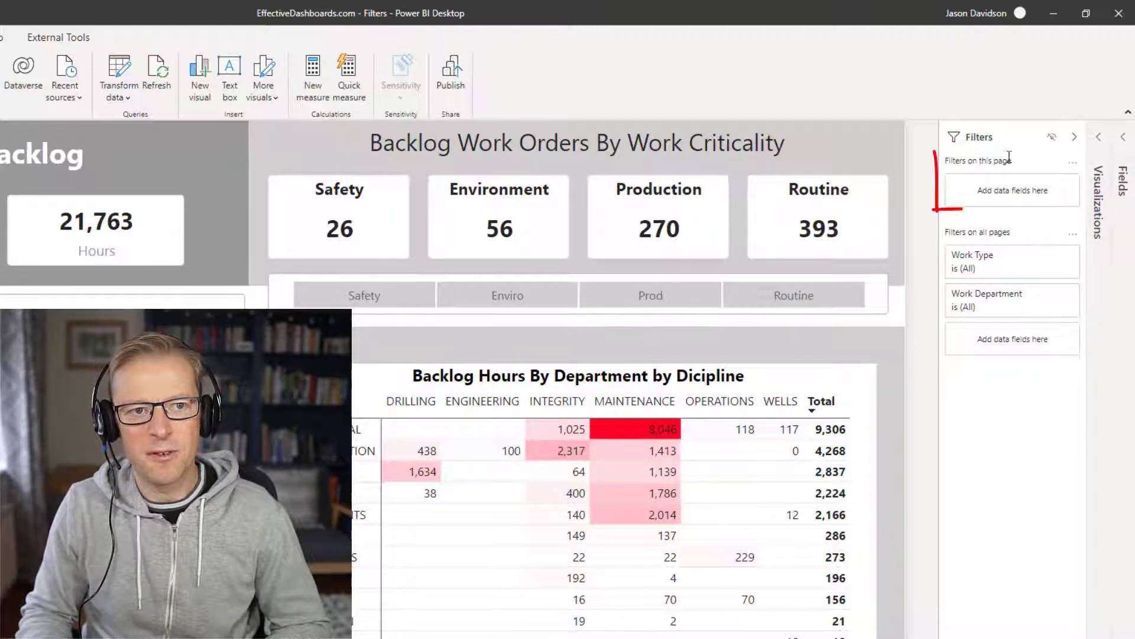
Step: In Power BI Desktop, add Work Type from the WorkOrderData table as a filter on this page and select BR
left_click(1119, 141)
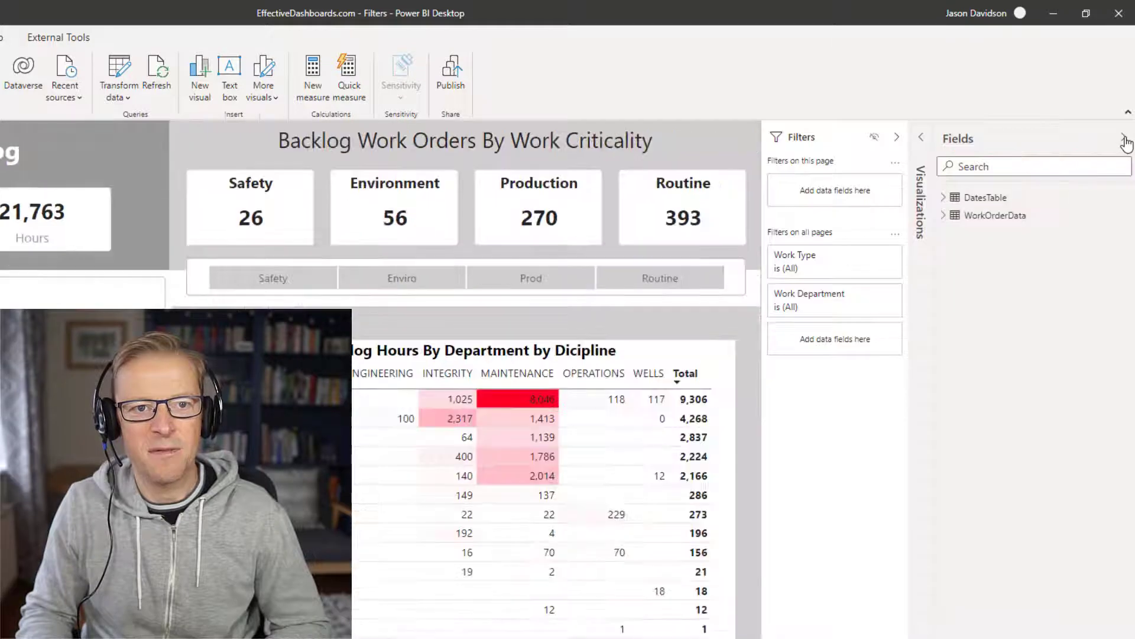
left_click(943, 216)
left_click_drag(1126, 352, 1133, 583)
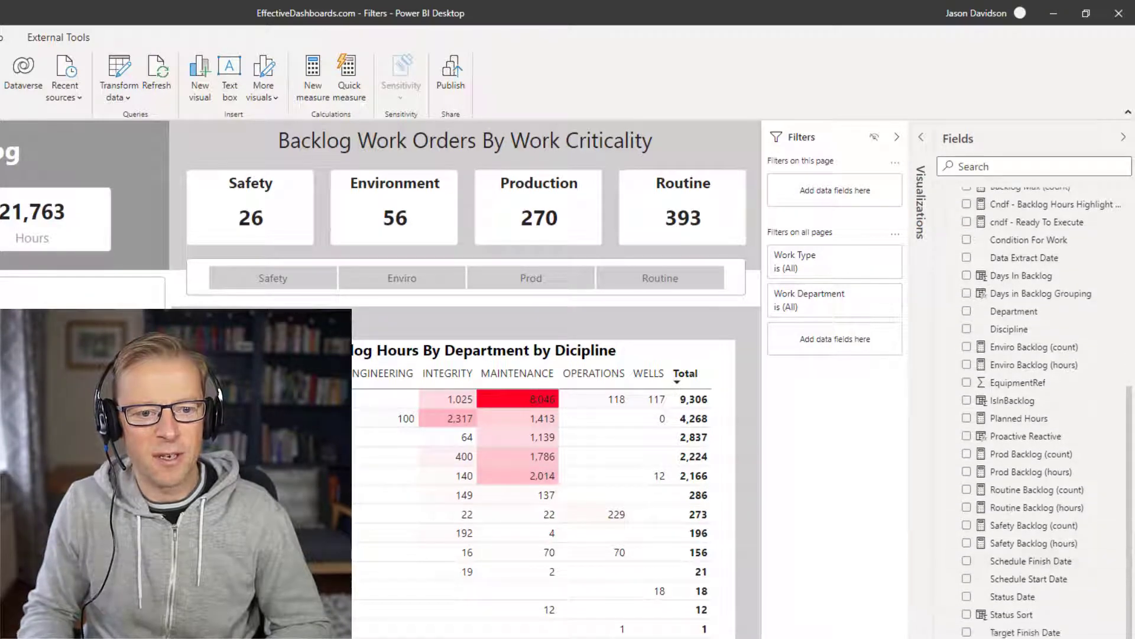
left_click_drag(1005, 637, 835, 182)
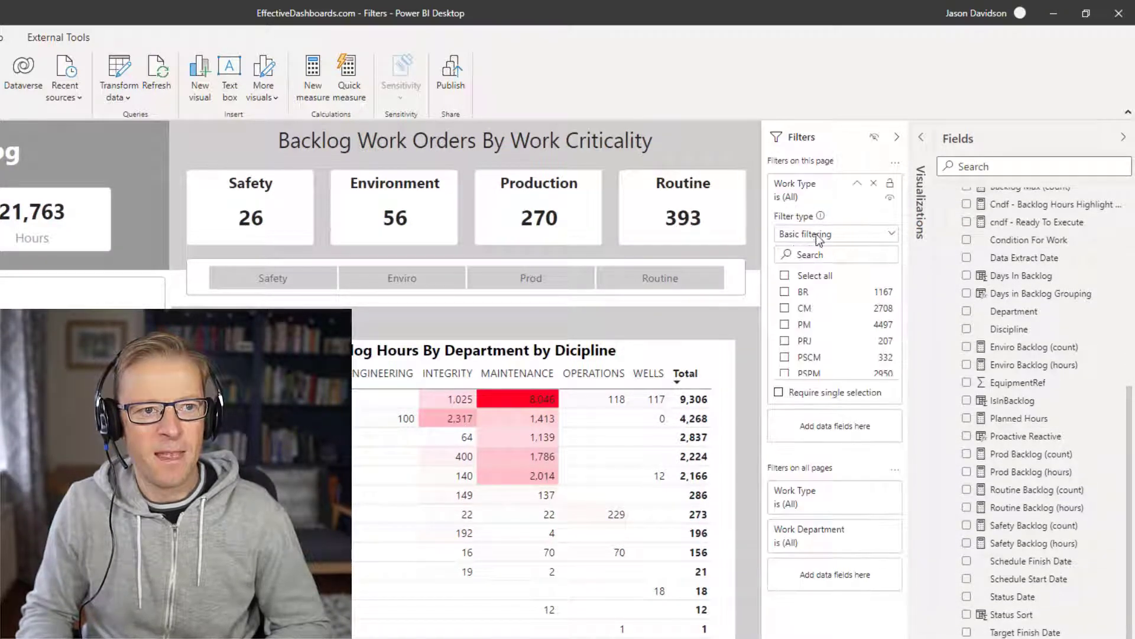
left_click(784, 292)
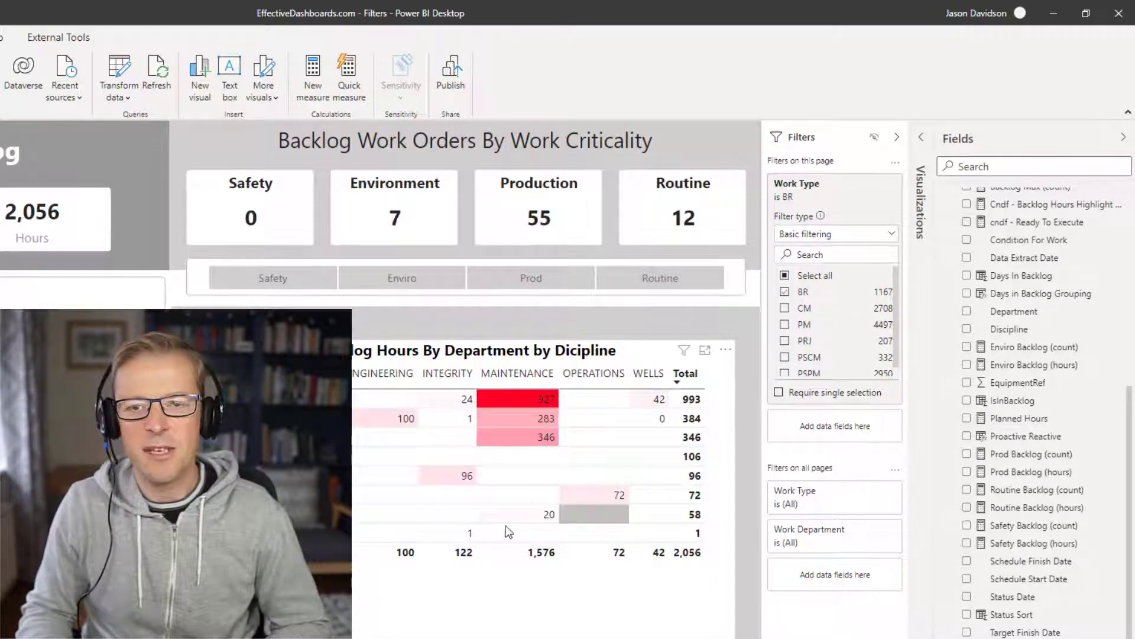
Step: Check the report pages with the page filter applied, then collapse and clear the page-level Work Type filter
left_click(402, 637)
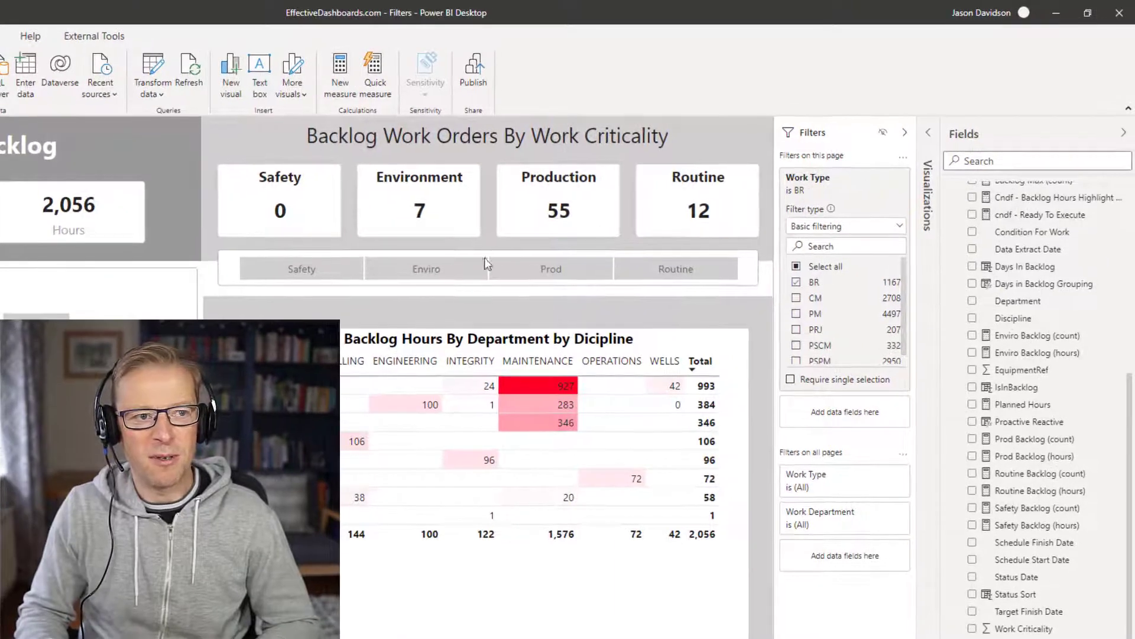
left_click(867, 180)
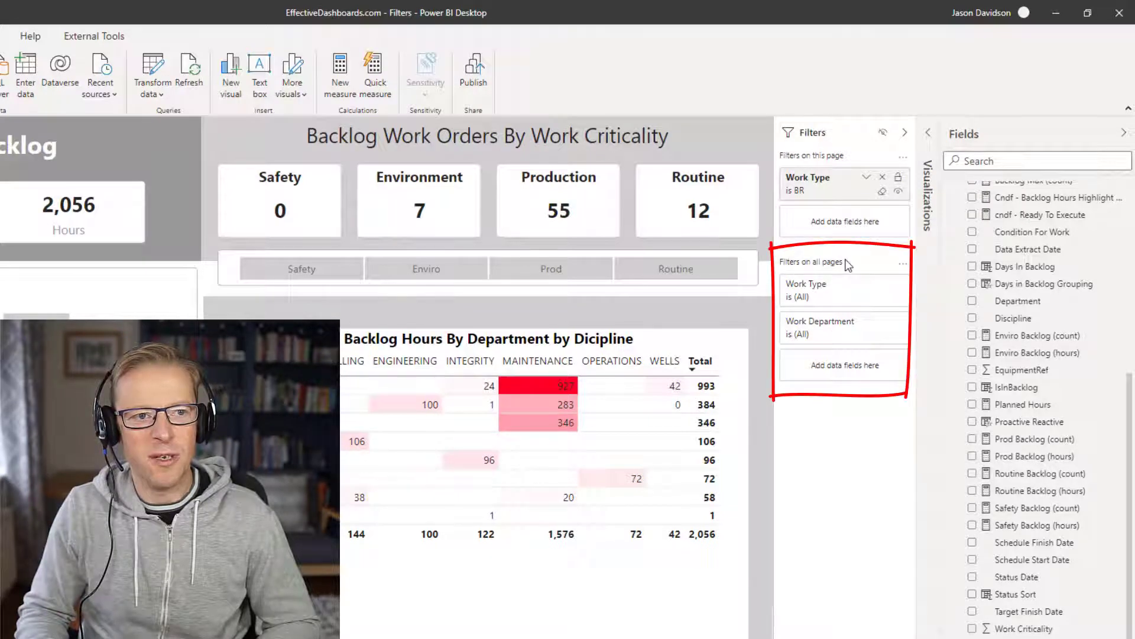
left_click(882, 192)
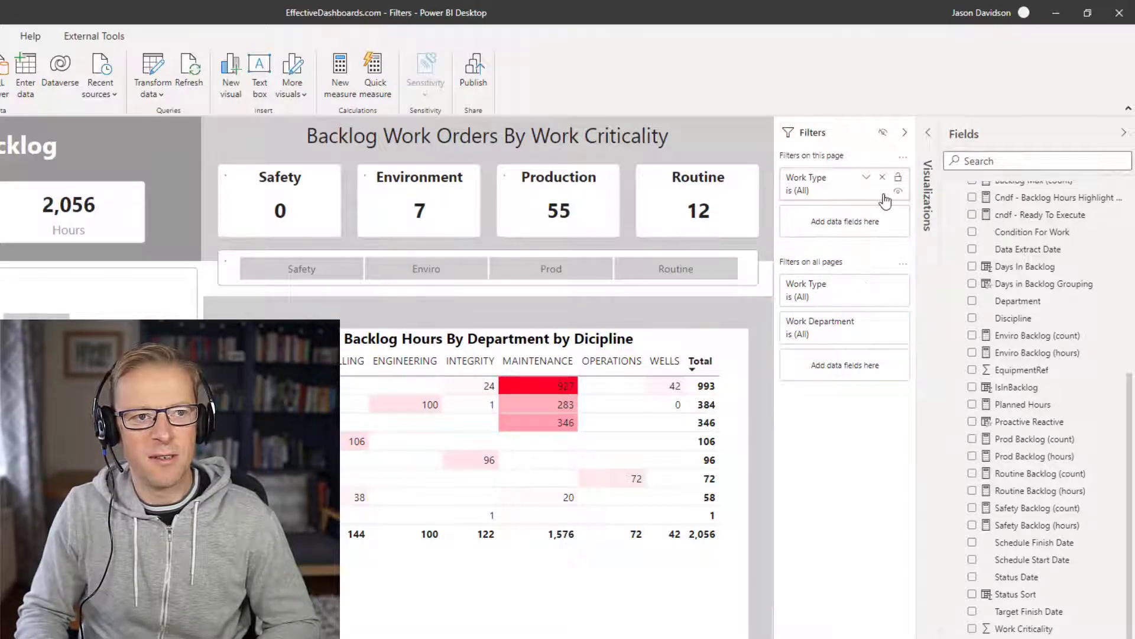
Step: Filter all pages to Work Type BR and check the effect on the Work Order Details and backlog pages
left_click(866, 286)
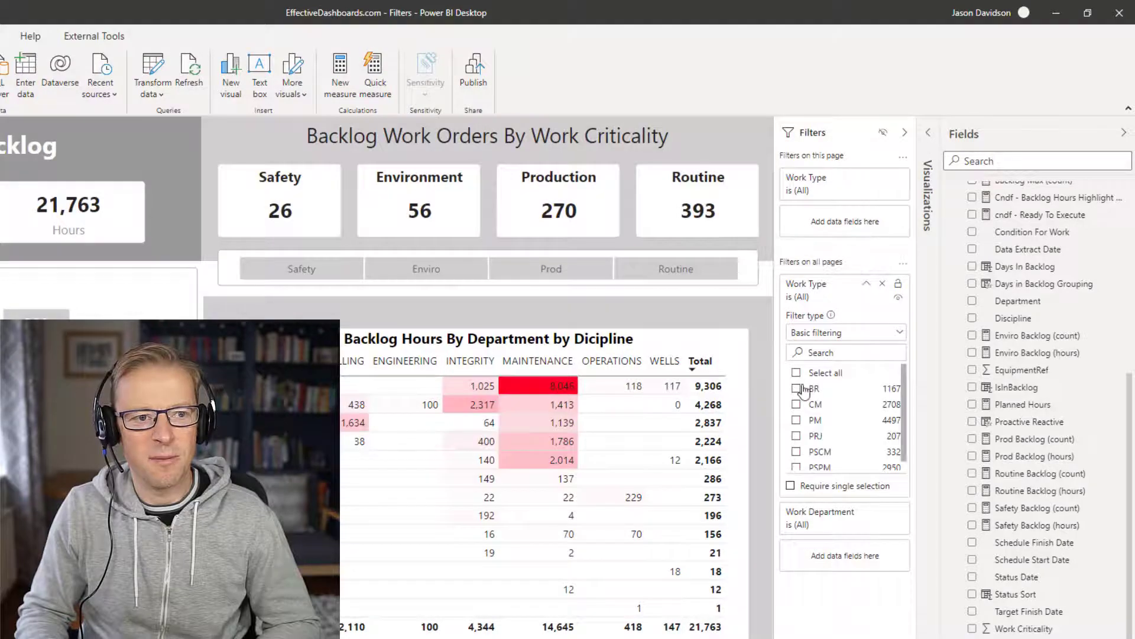
left_click(796, 389)
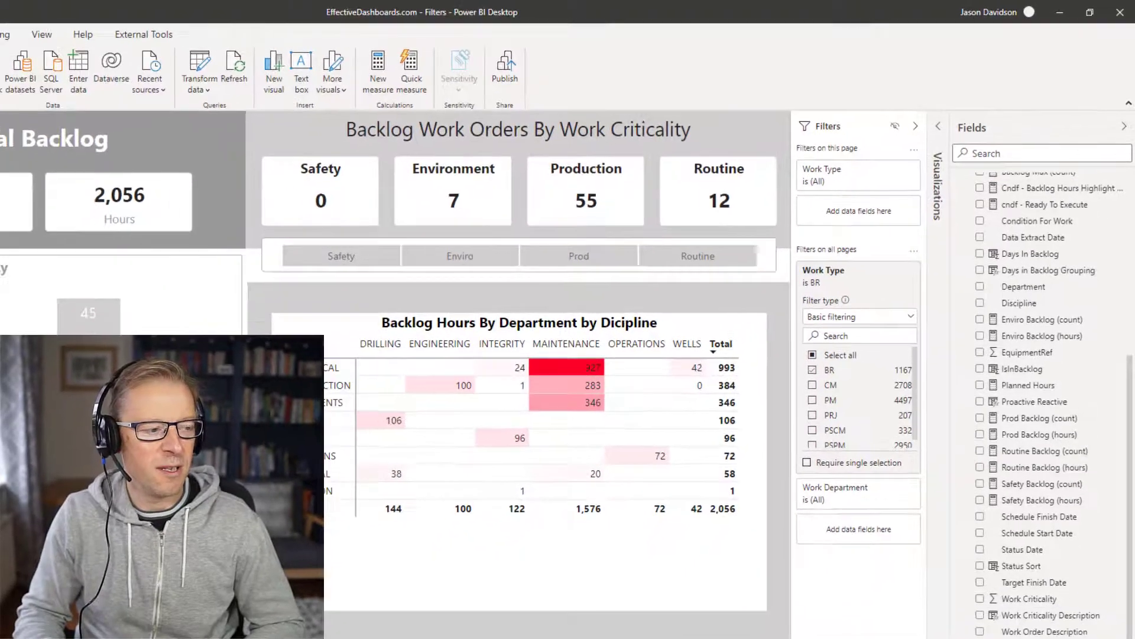
left_click(245, 614)
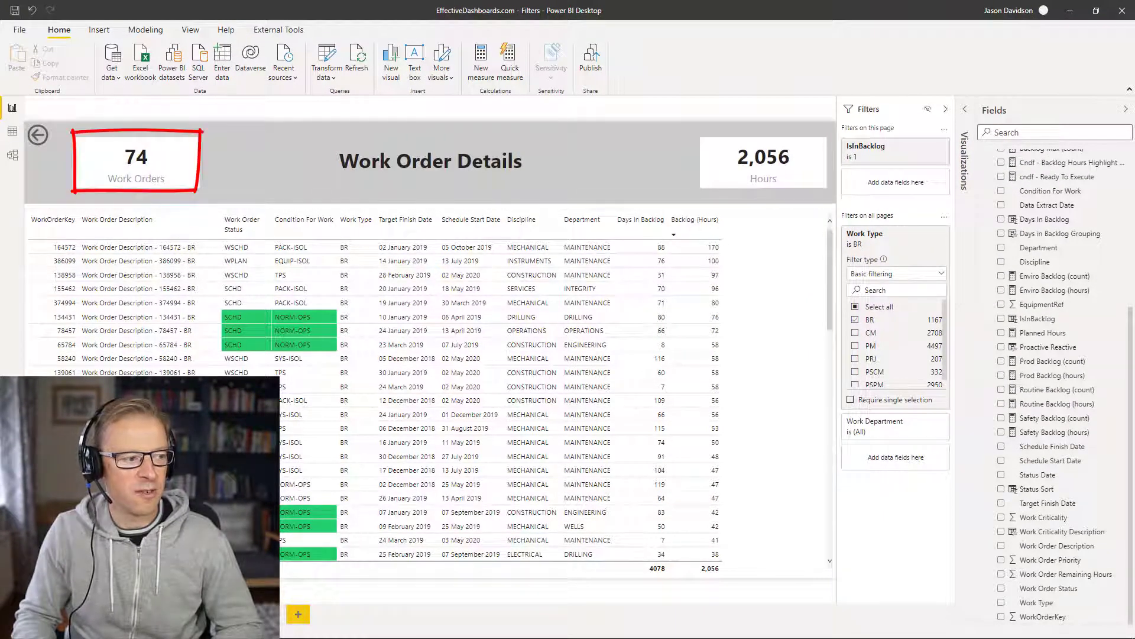
left_click(148, 614)
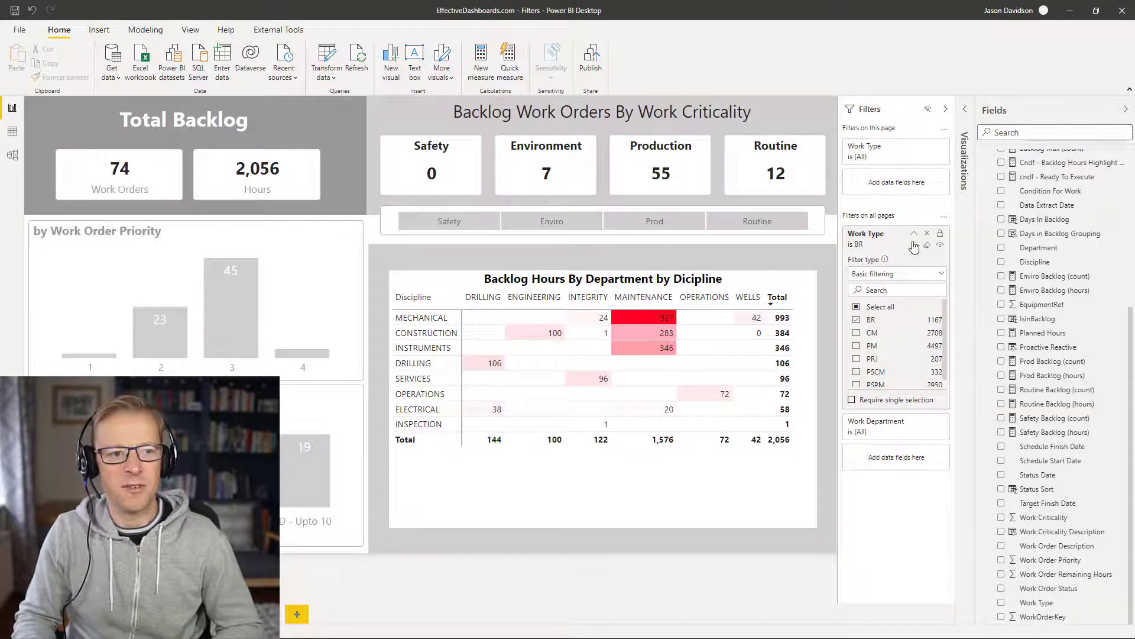
Step: Collapse and clear the Work Type filter that applies to all pages
left_click(914, 236)
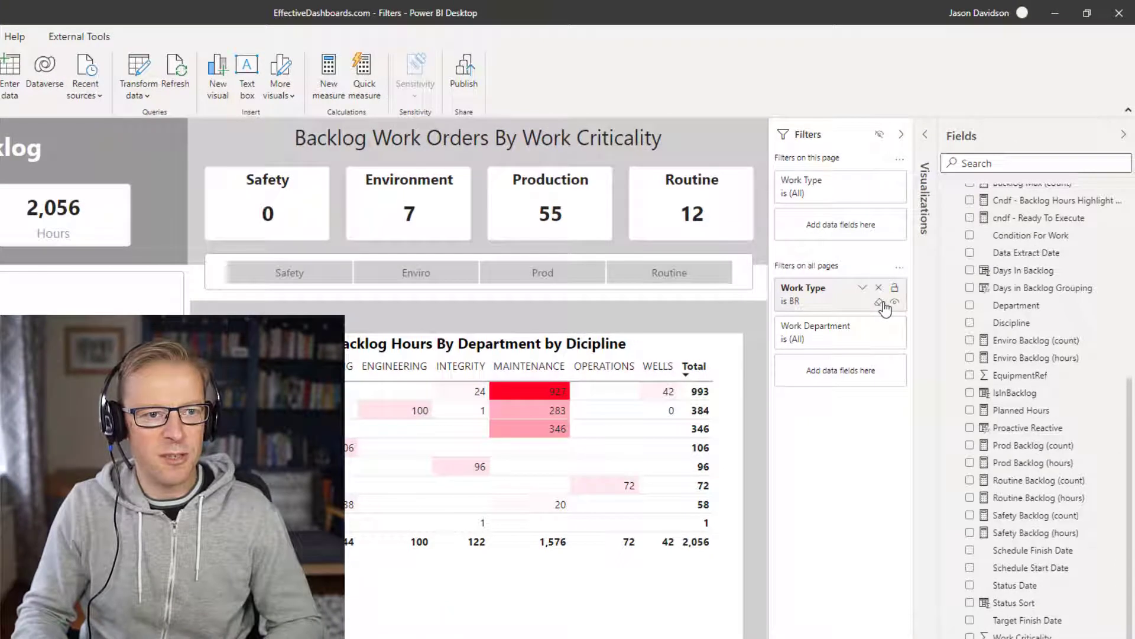
left_click(928, 244)
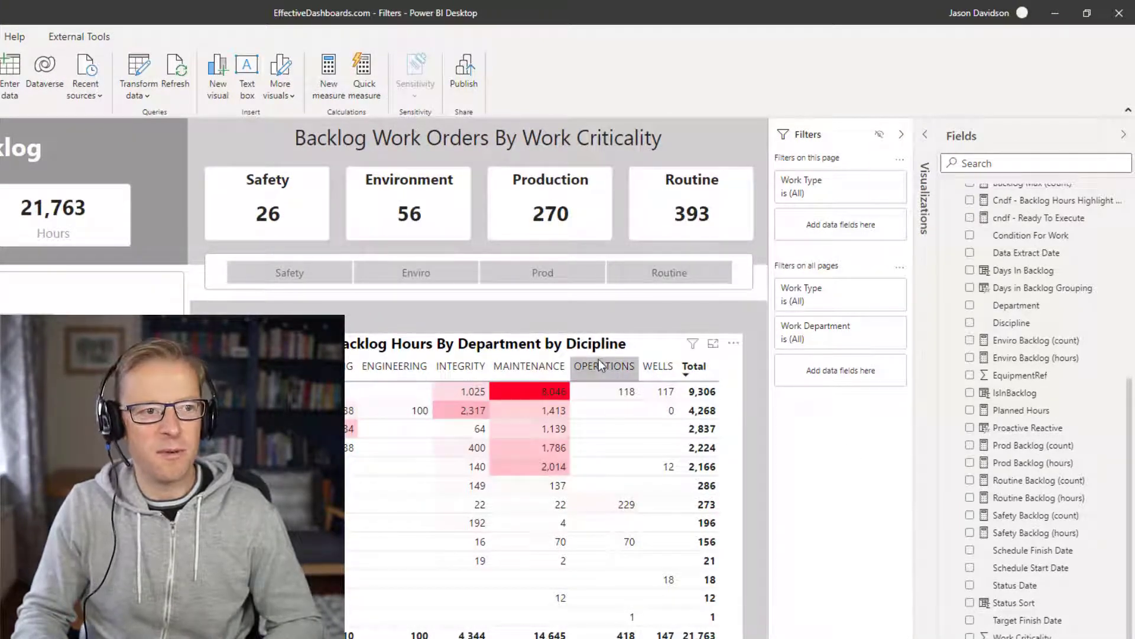
Step: Compare the visual-level filters of the Safety card and backlog hours matrix, and unhide the matrix's Backlog (Hours), Department and Discipline filters
left_click(657, 349)
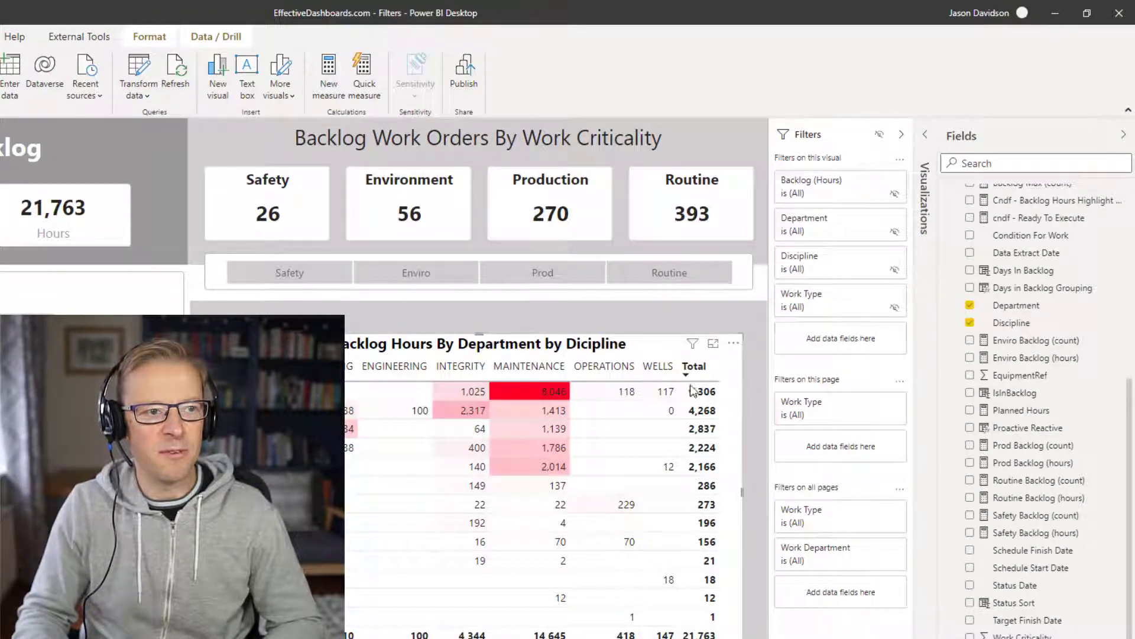
left_click(264, 198)
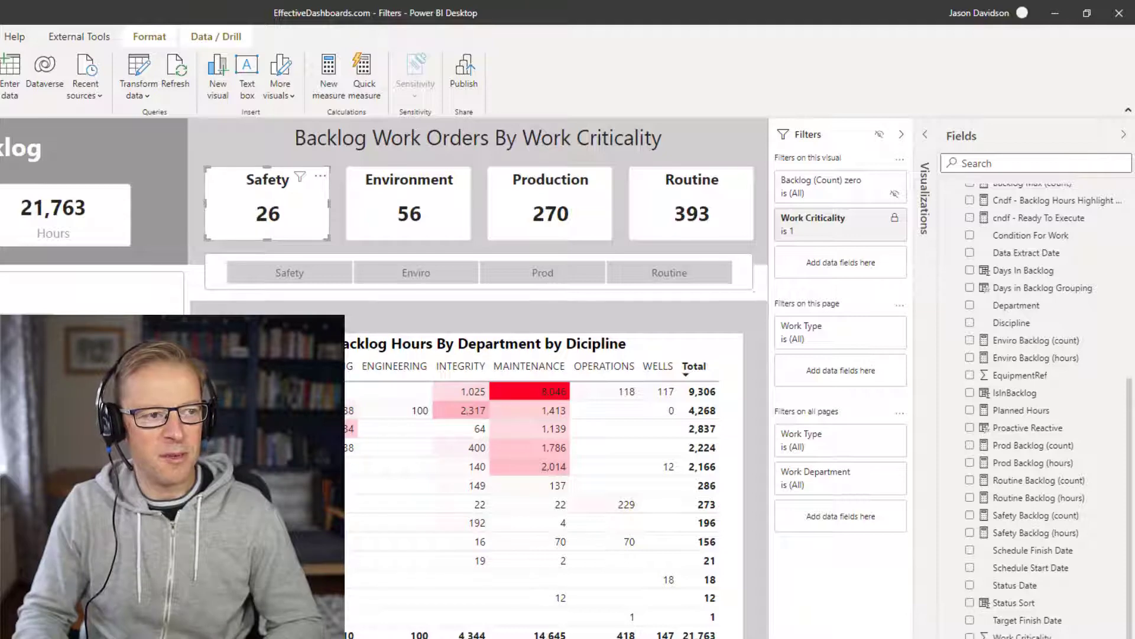
left_click(380, 348)
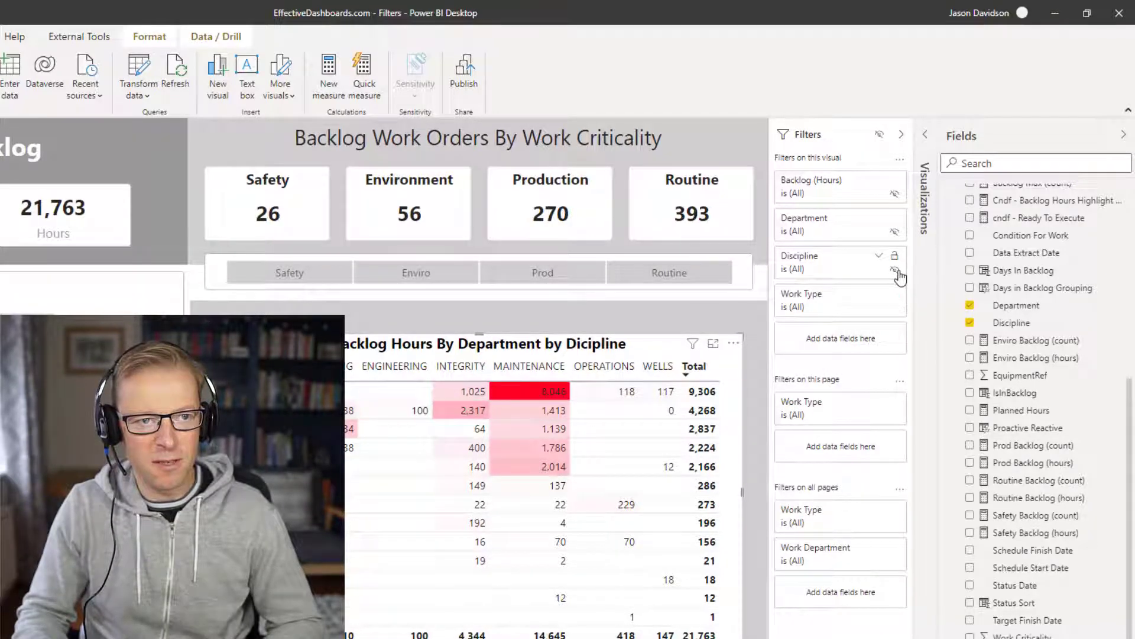
left_click(894, 195)
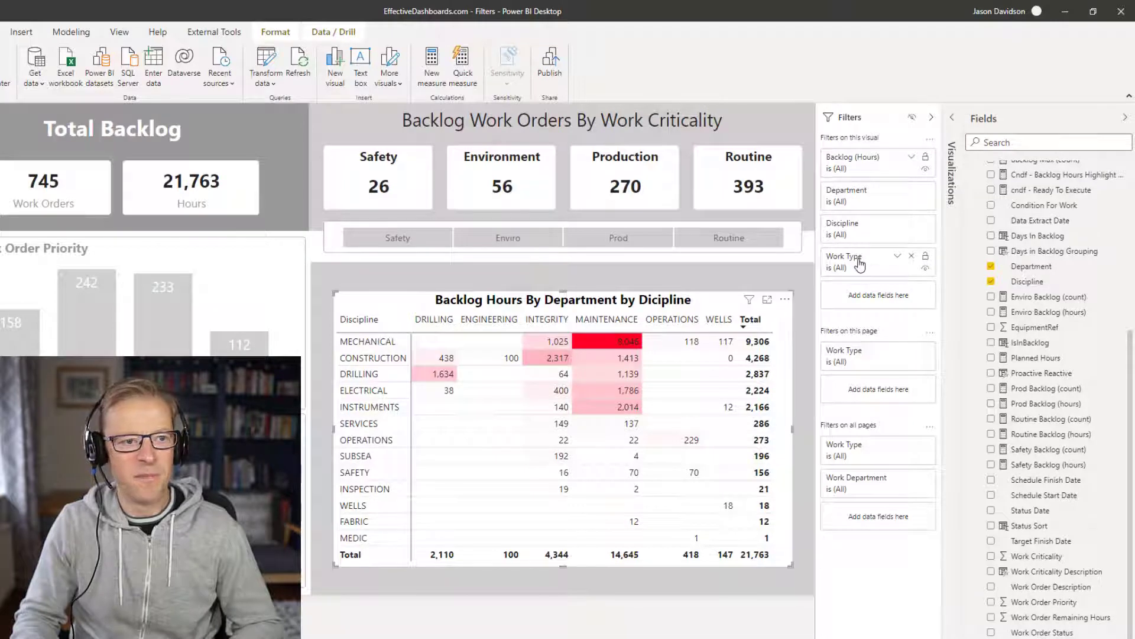
Step: Remove the matrix's visual-level Work Type filter, add it back, and remove it again
left_click(912, 258)
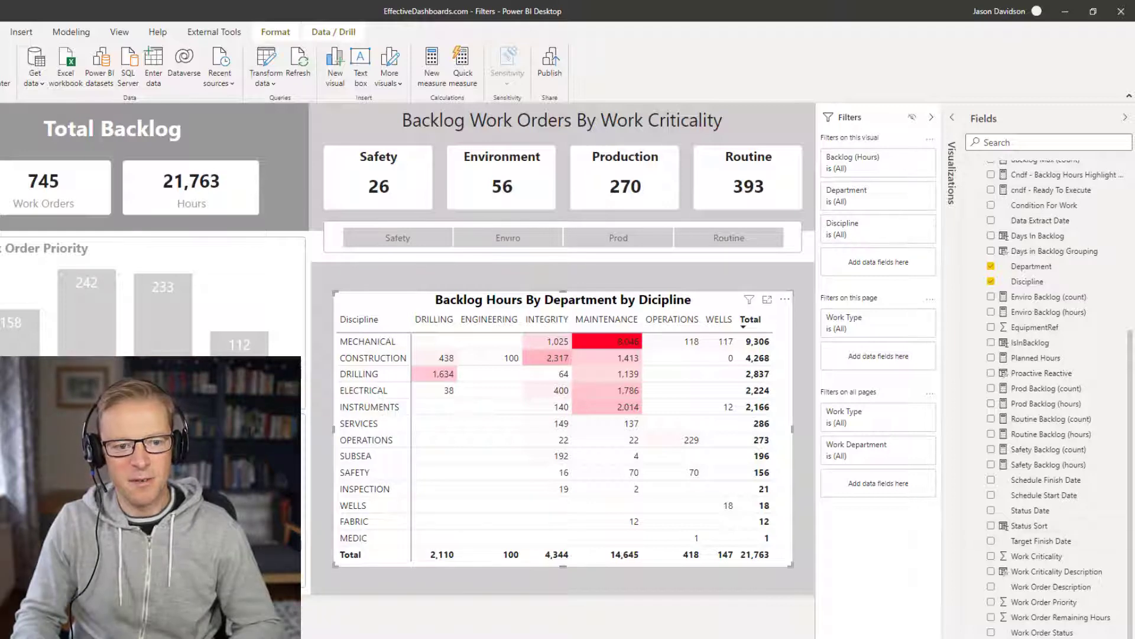
mouse_move(926, 438)
left_mouse_down()
mouse_move(900, 266)
mouse_move(887, 263)
left_mouse_up()
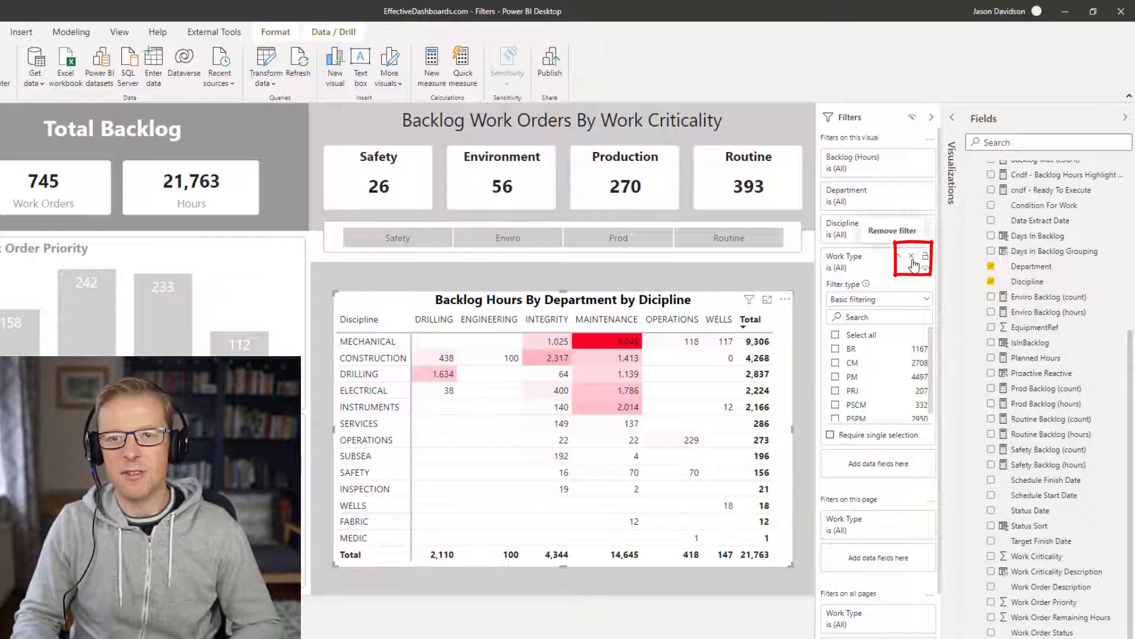
left_click(912, 258)
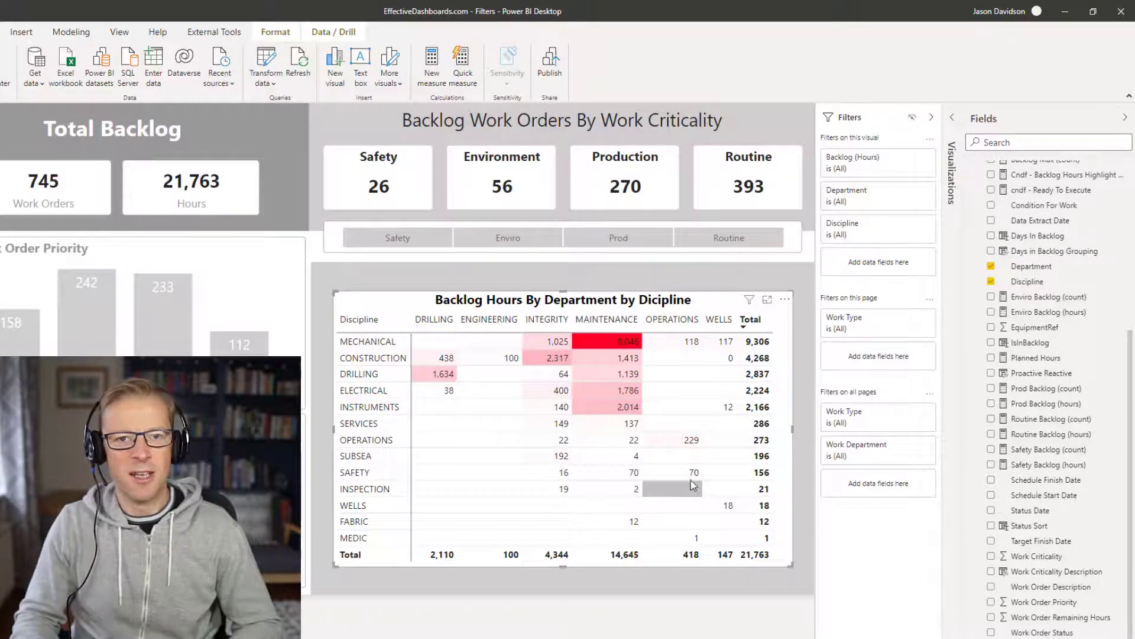
Step: In the published report, select the backlog hours matrix and filter its Discipline to CONSTRUCTION
mouse_move(686, 477)
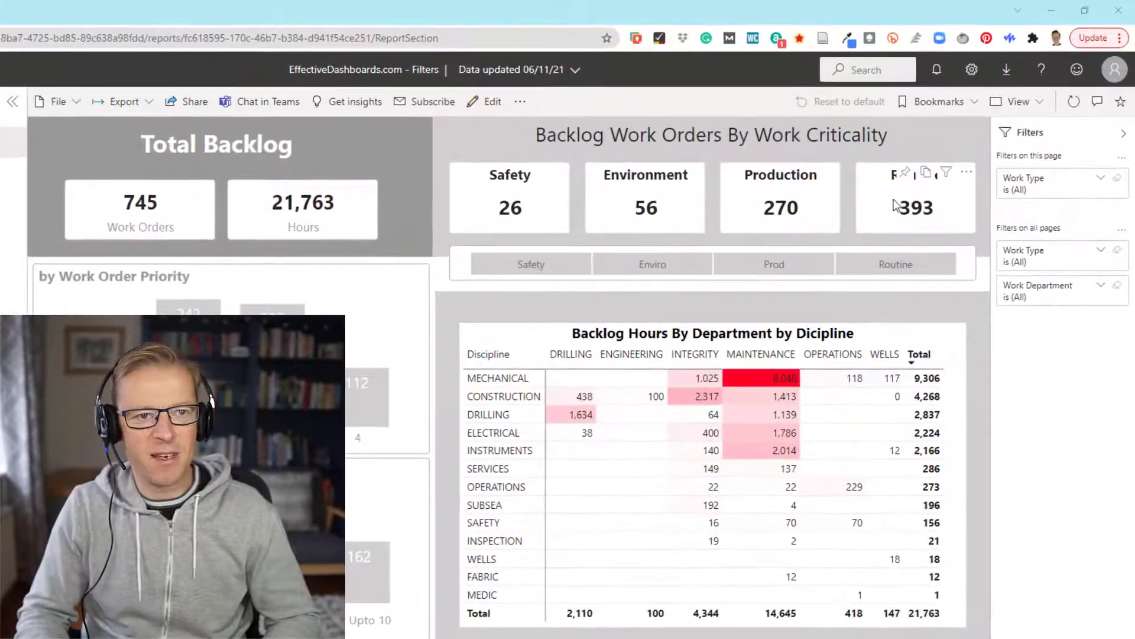
left_click(801, 338)
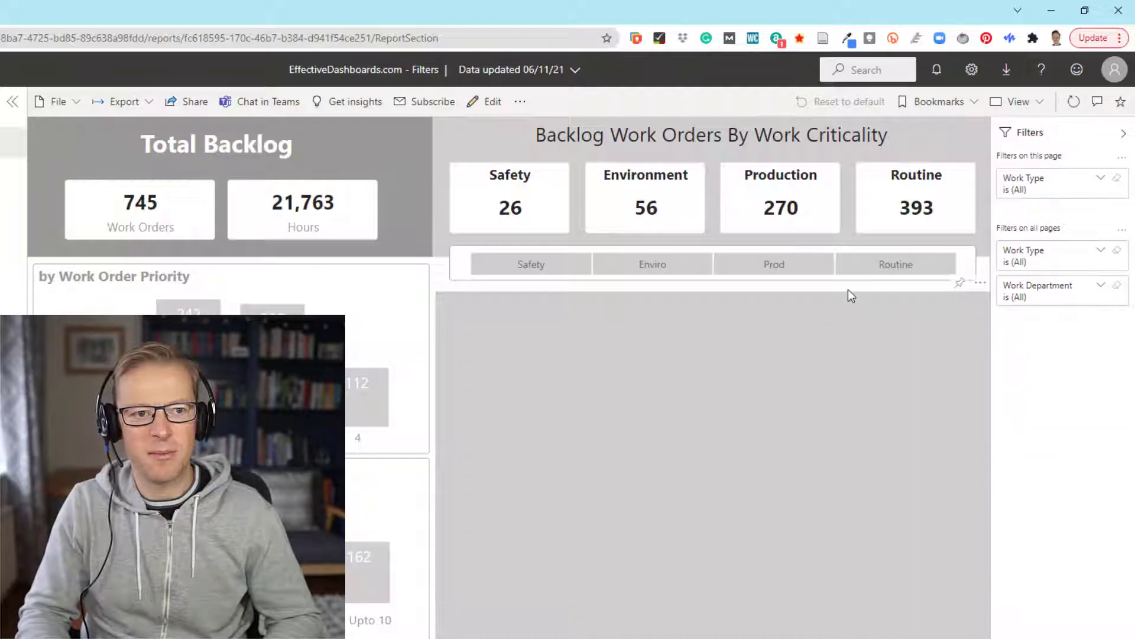
left_click(848, 290)
left_click(820, 337)
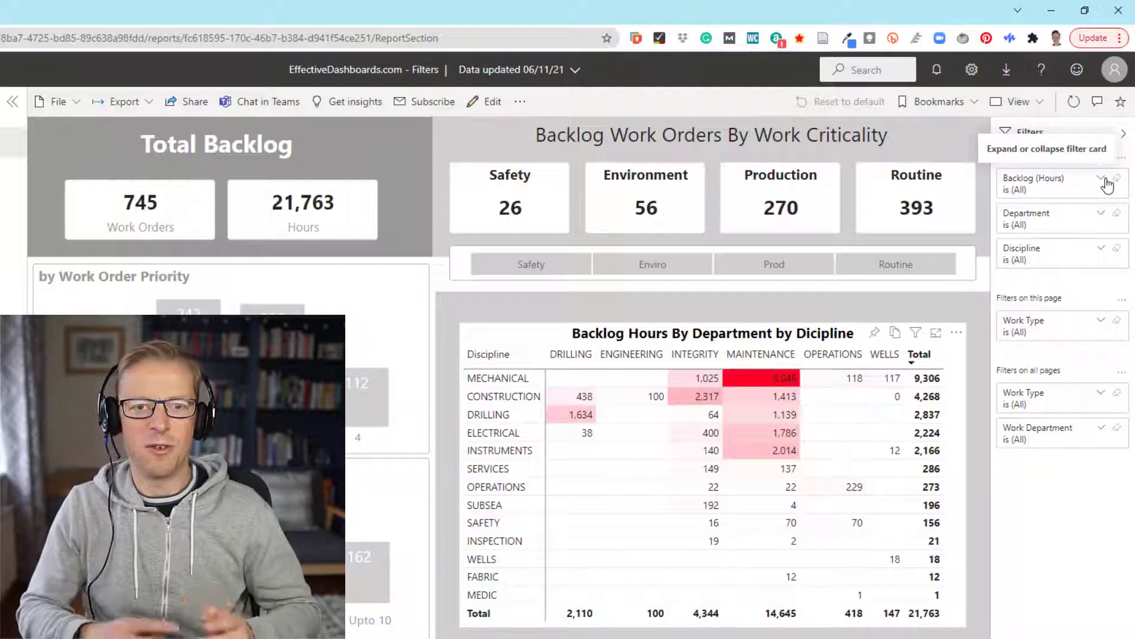
left_click(1100, 253)
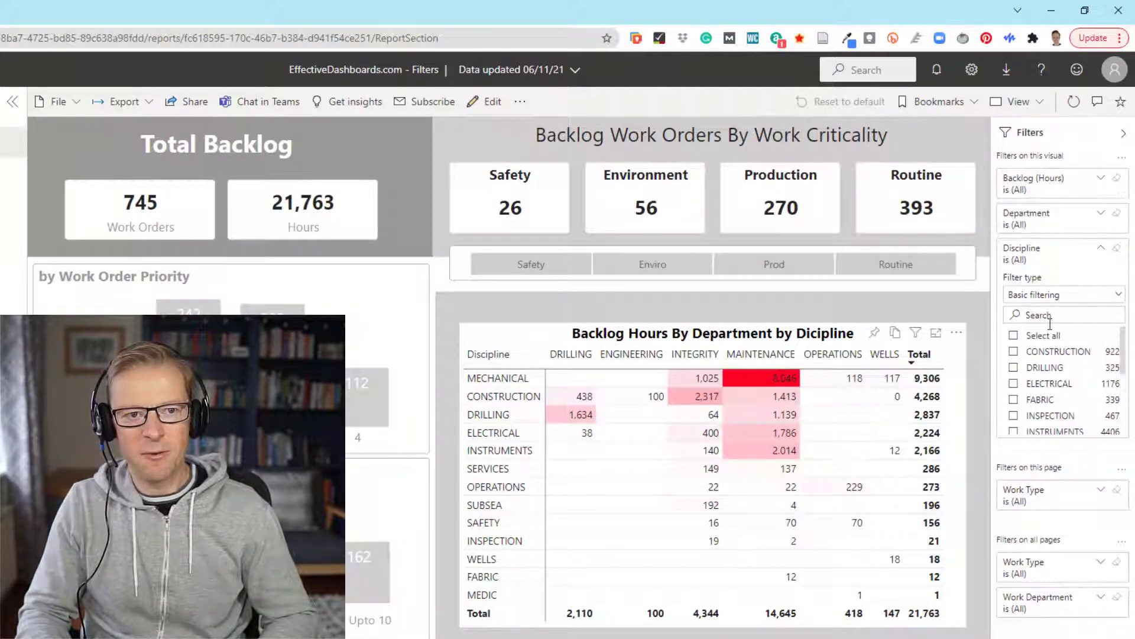
left_click(1014, 353)
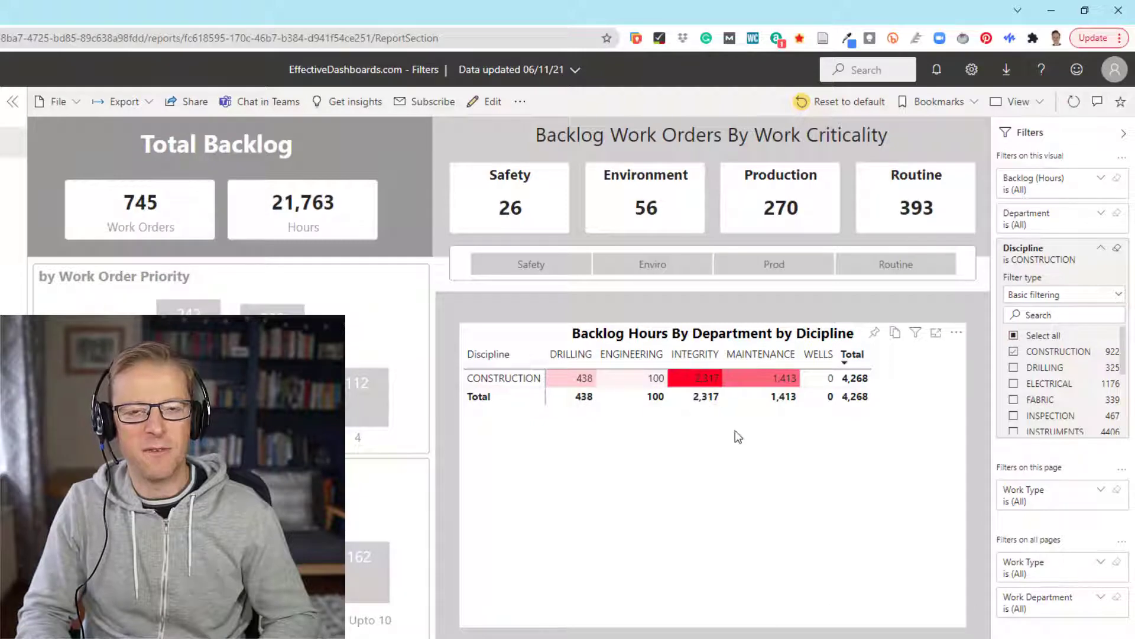
Step: Collapse and clear the Discipline filter on the backlog hours matrix
left_click(1102, 249)
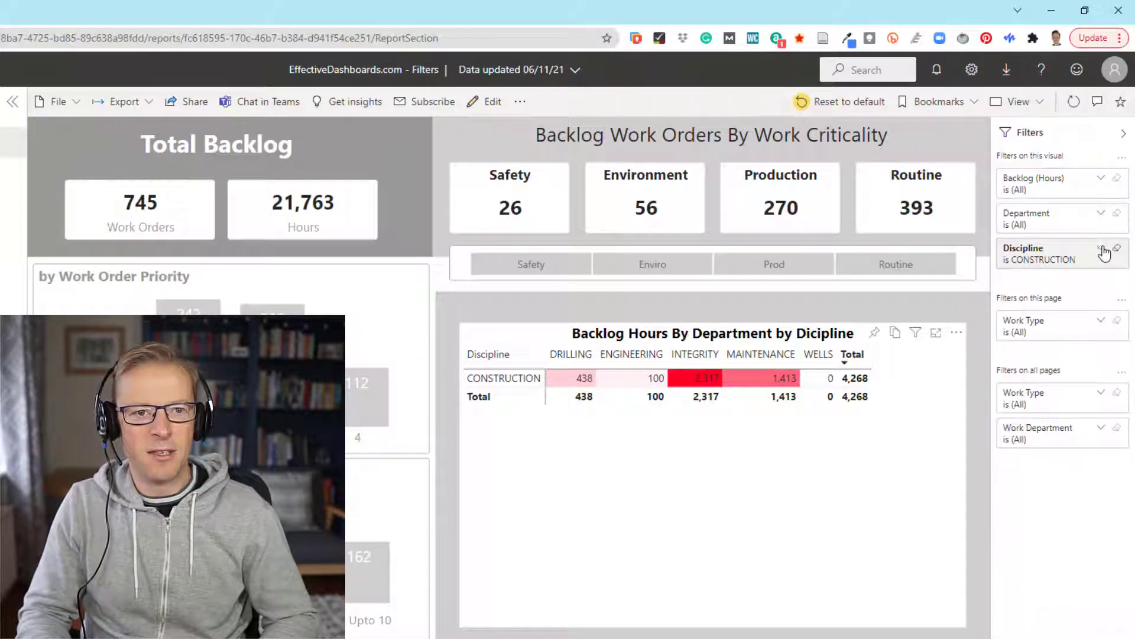
left_click(1116, 250)
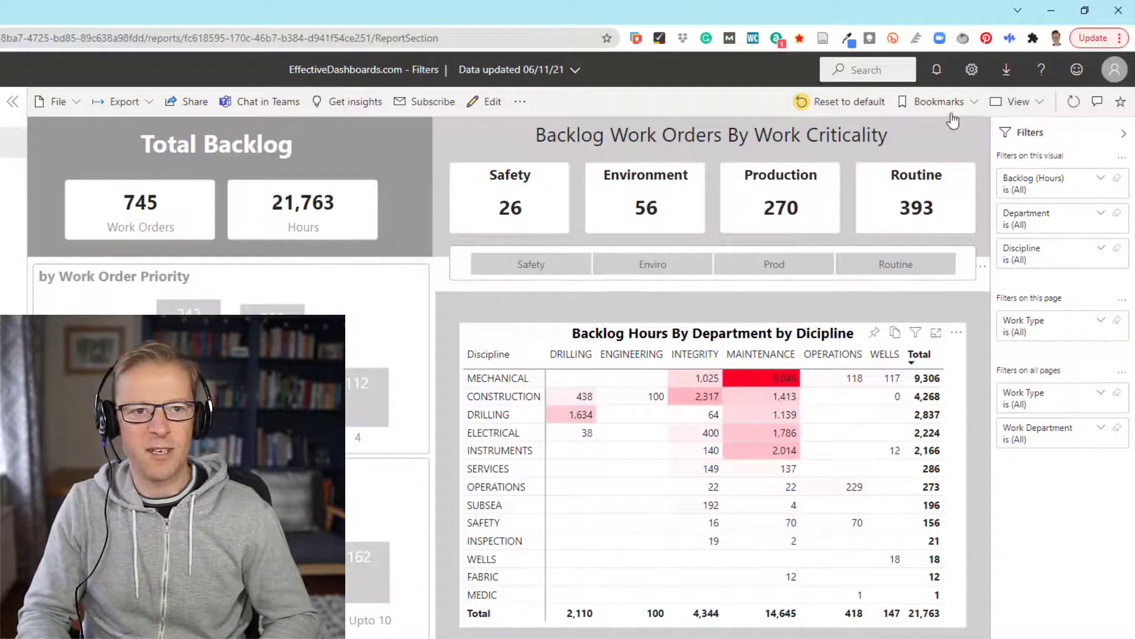
Step: Filter the backlog hours matrix's Department to MAINTENANCE, then clear that filter
left_click(1101, 214)
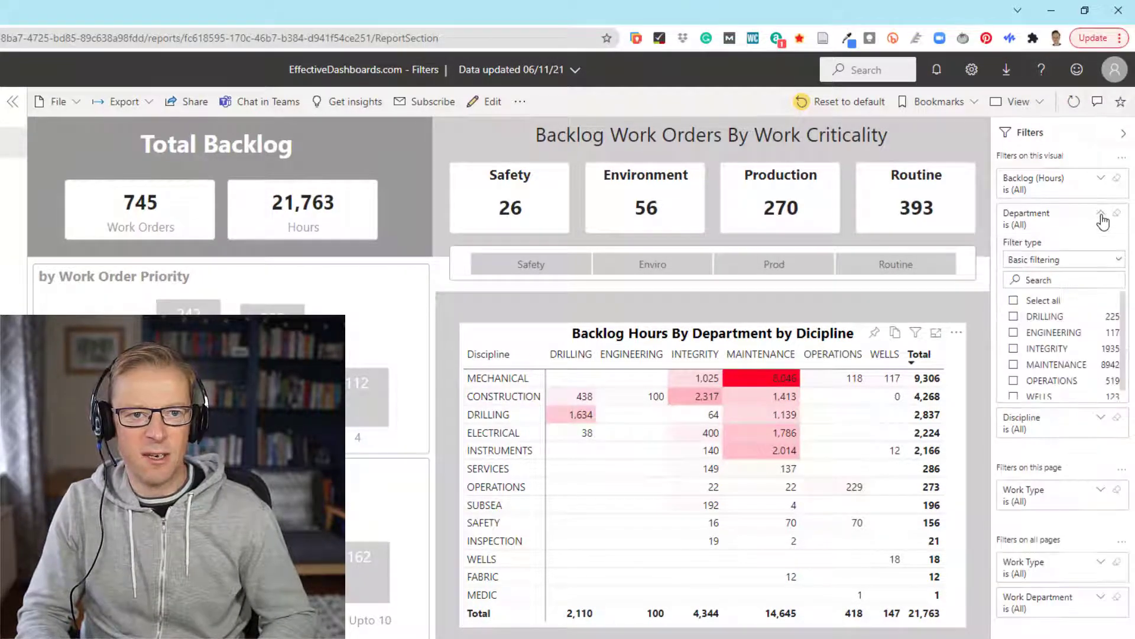
left_click(1014, 365)
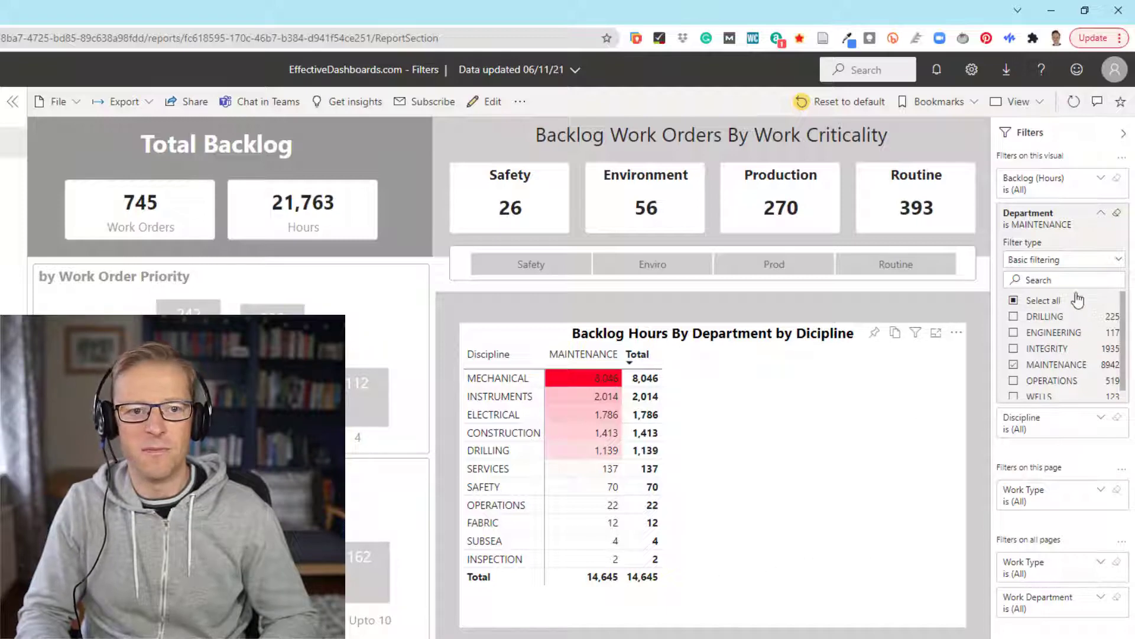
left_click(1102, 213)
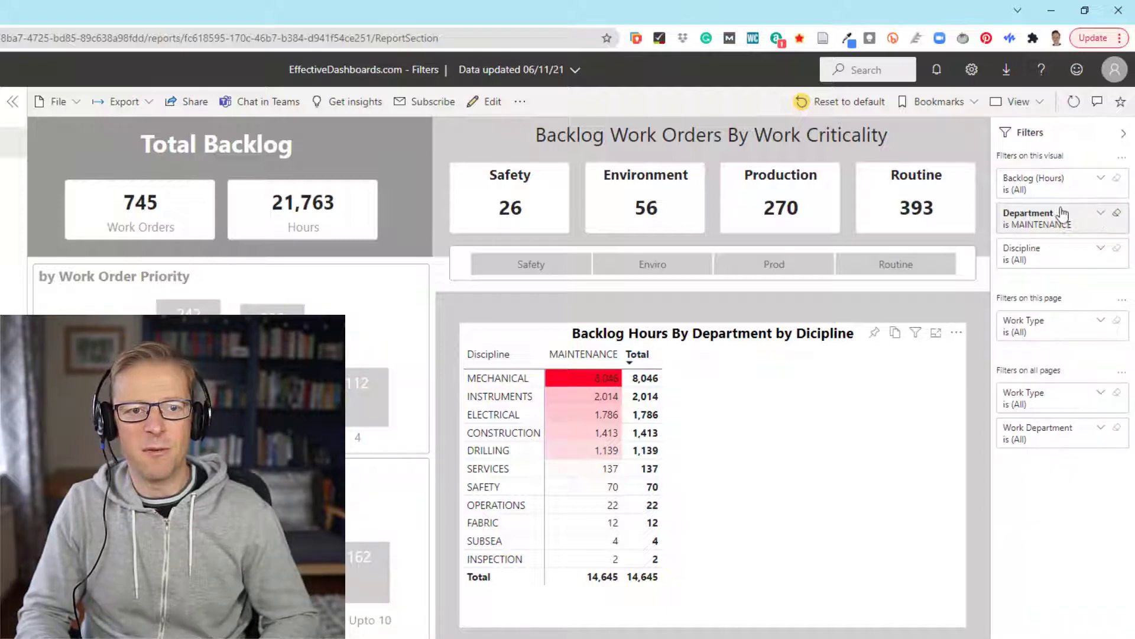
left_click(1118, 214)
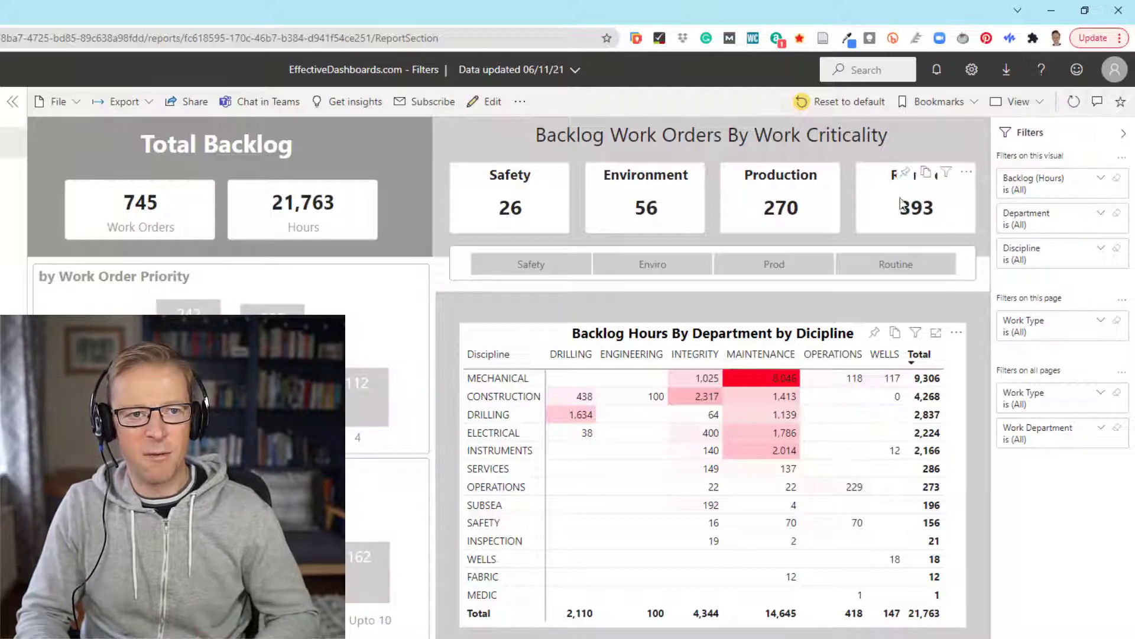
Step: Compare the filters available for the Safety card with those available when no visual is selected
left_click(530, 212)
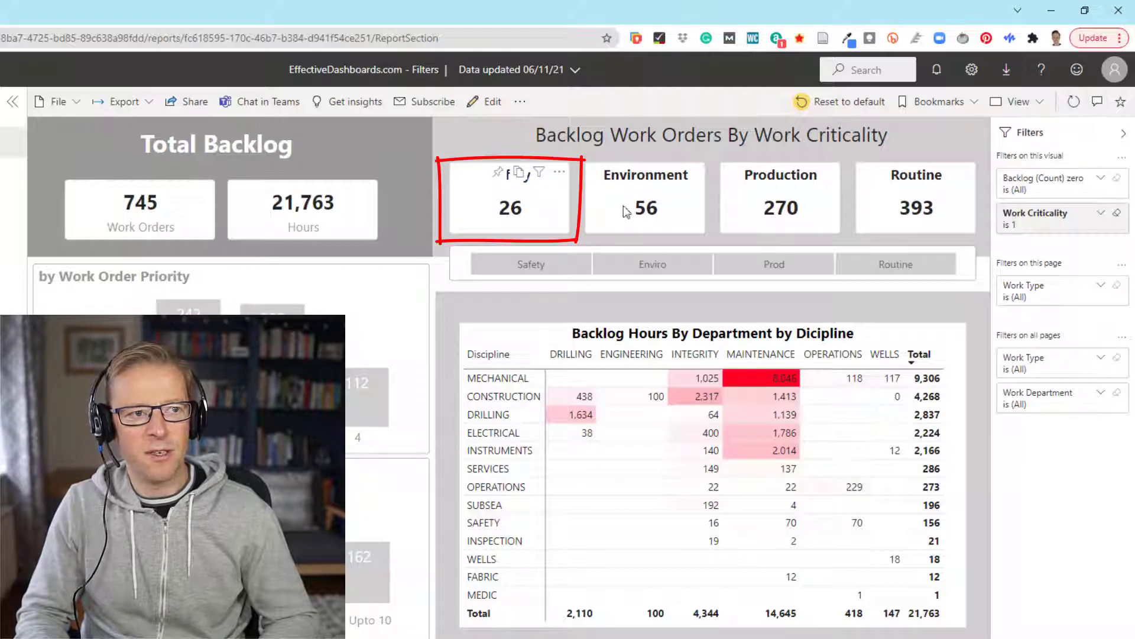
left_click(450, 285)
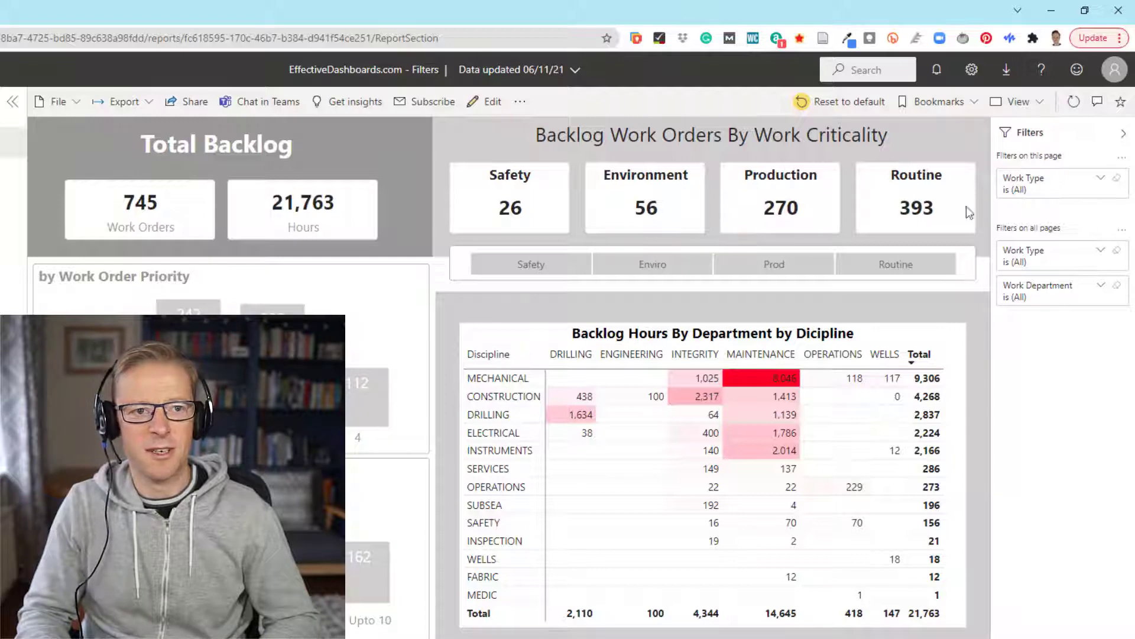
left_click(527, 222)
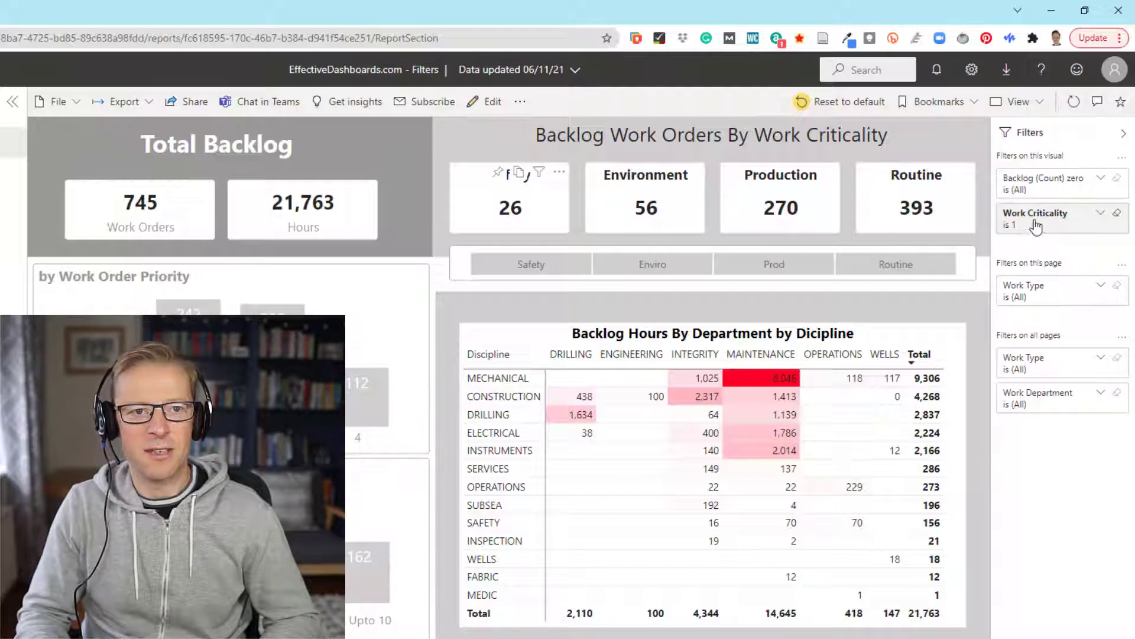
Step: Change the Safety card's Work Criticality filter to 2, then deselect it so no criticality is chosen, and collapse the filter
left_click(1101, 213)
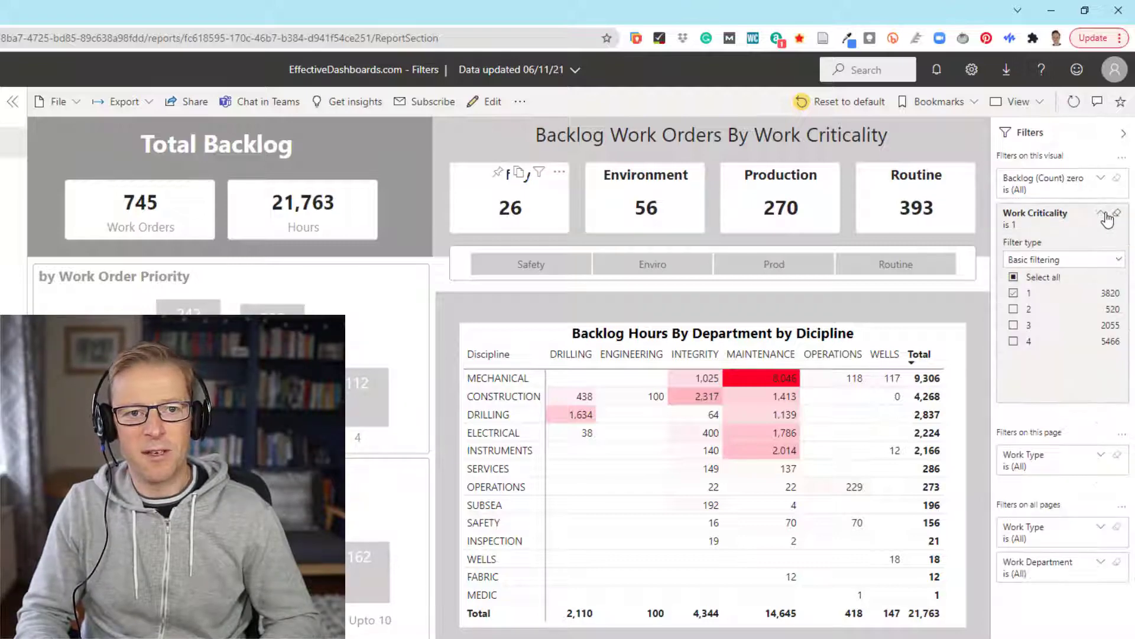
left_click(1013, 293)
left_click(1014, 309)
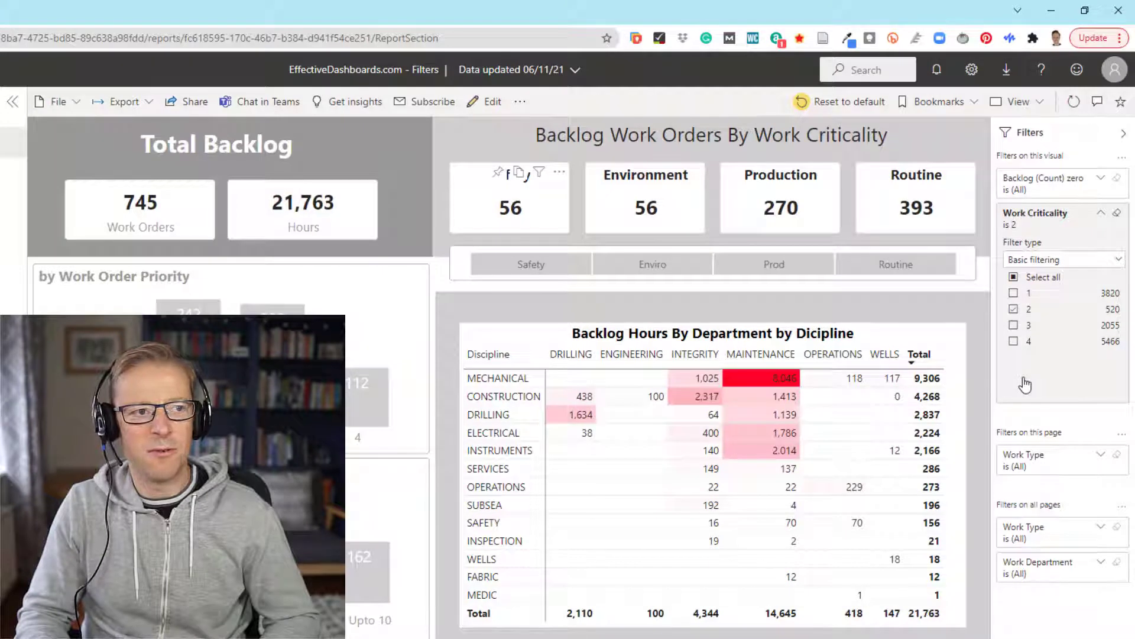
left_click(1015, 310)
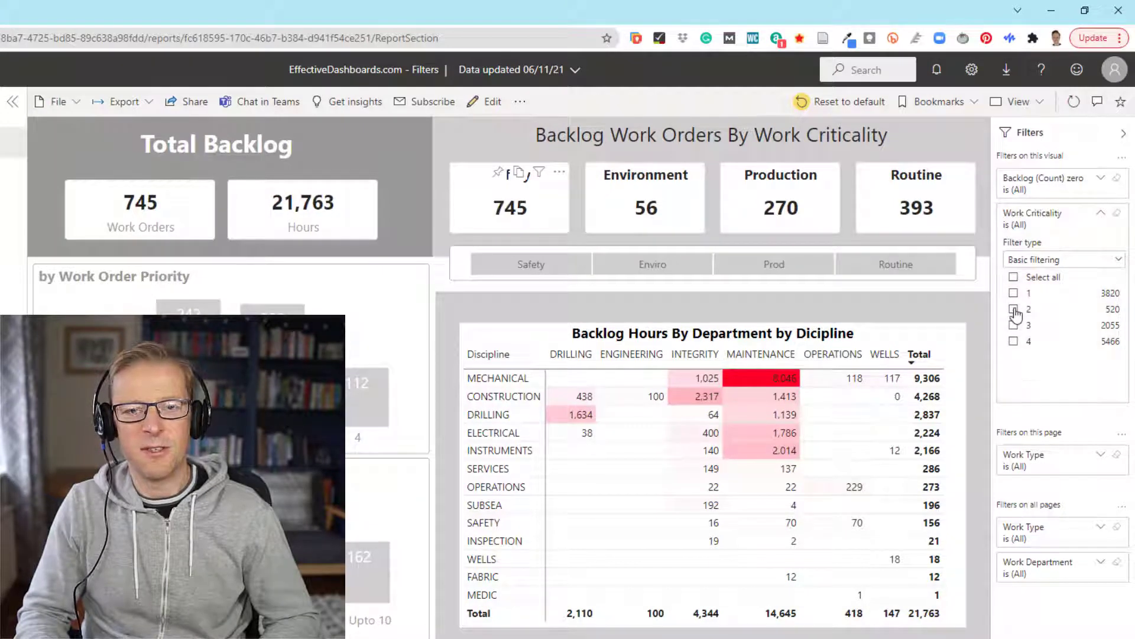
left_click(1101, 214)
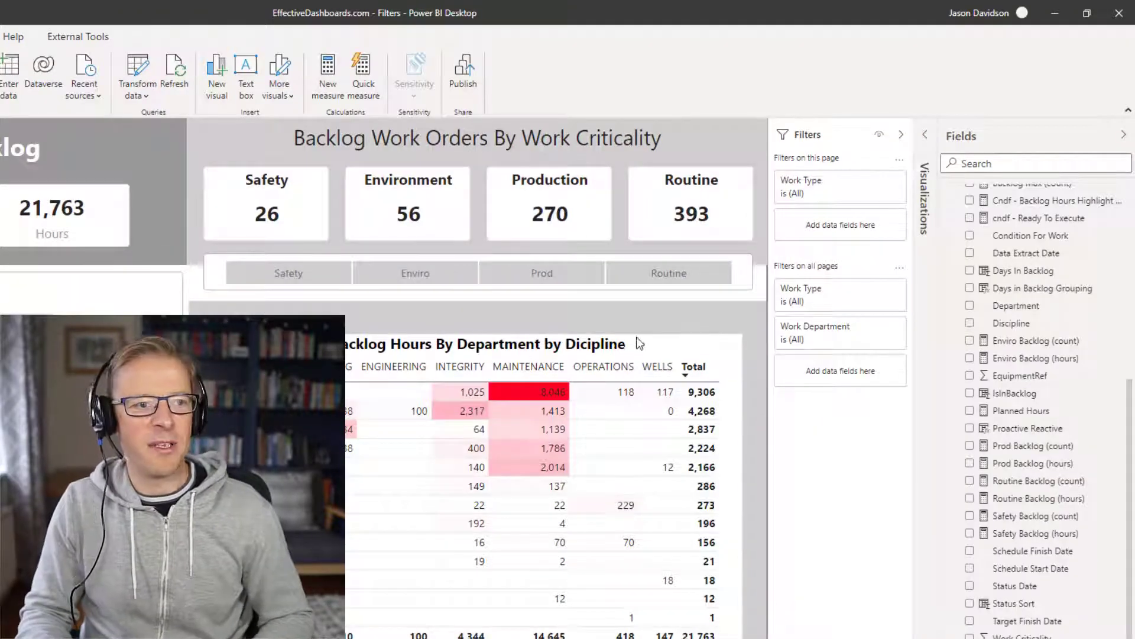
Step: In Power BI Desktop, hide the backlog hours matrix's Backlog (Hours), Department and Discipline filters from report readers
left_click(638, 342)
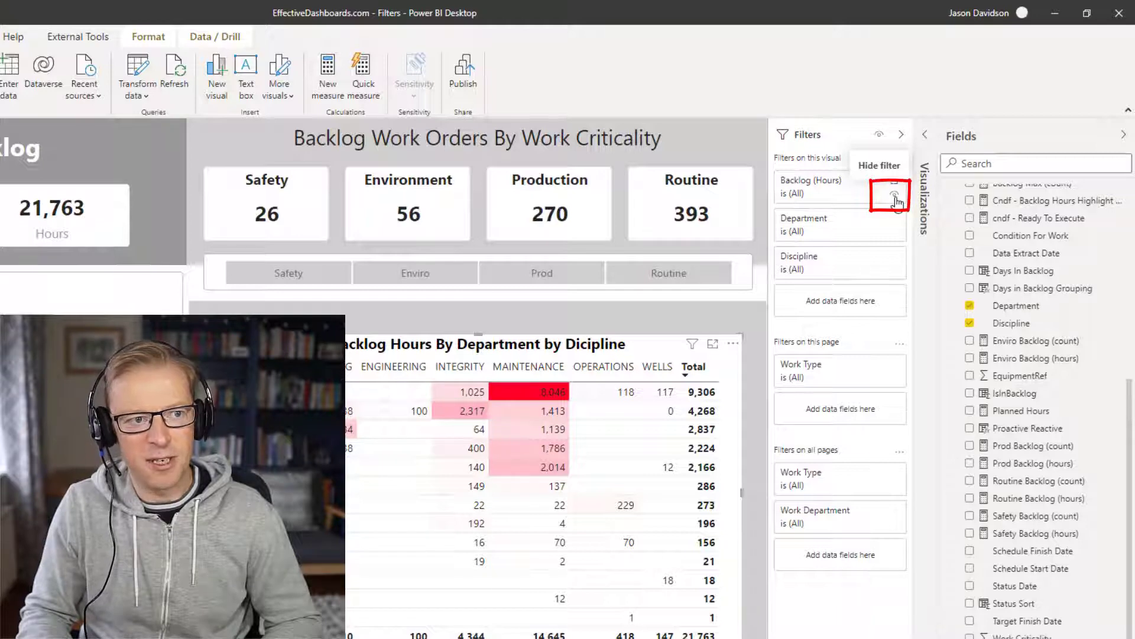
left_click(895, 195)
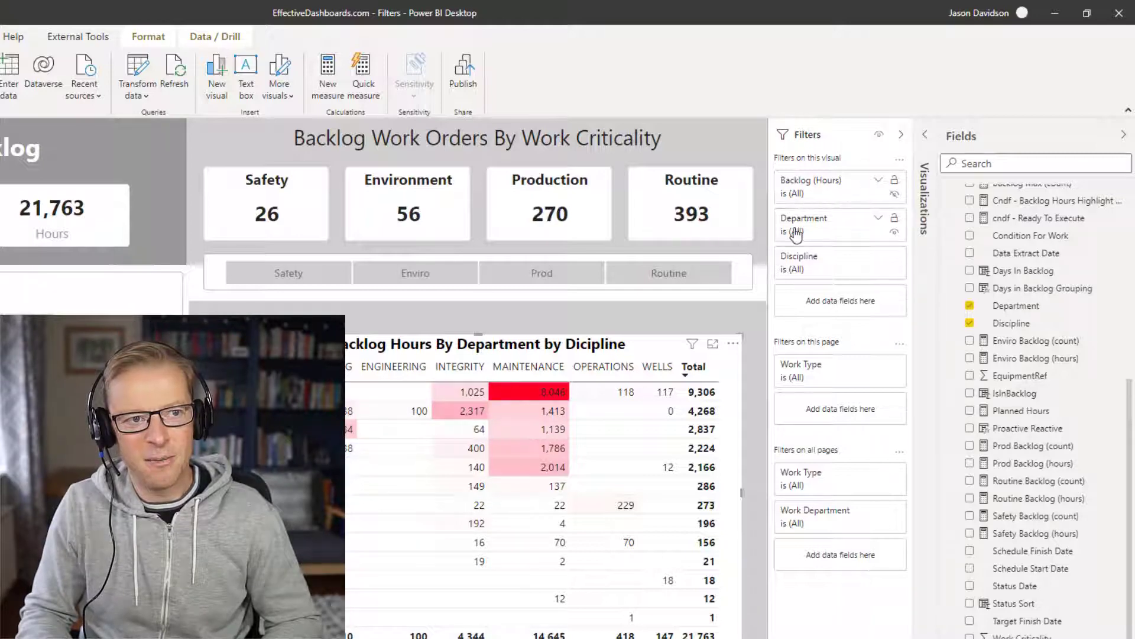
left_click(894, 232)
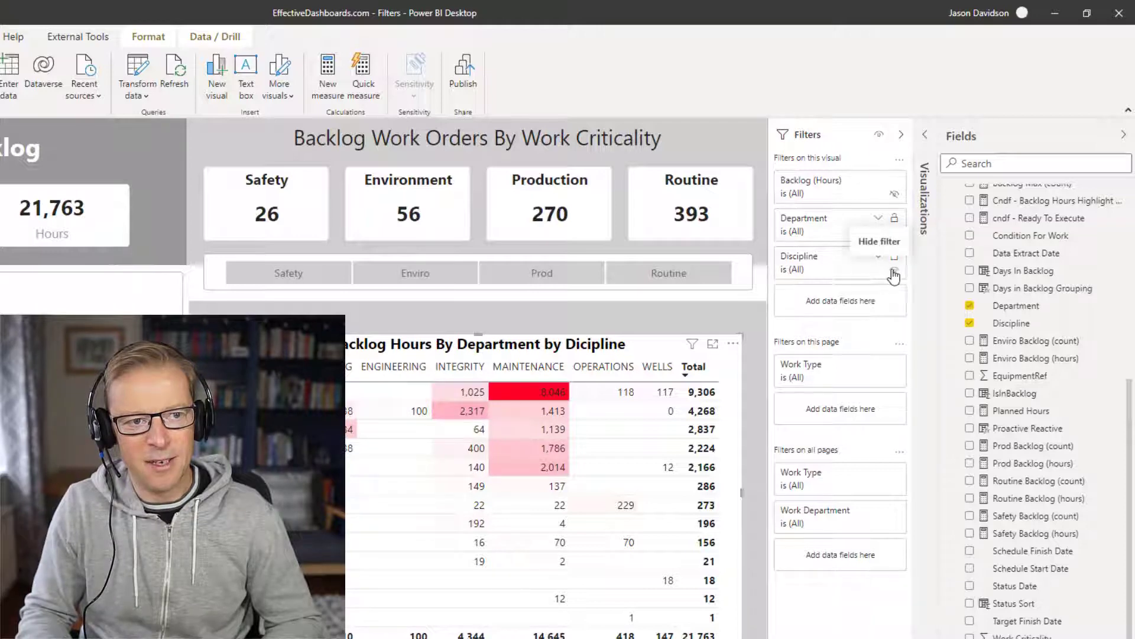
left_click(895, 271)
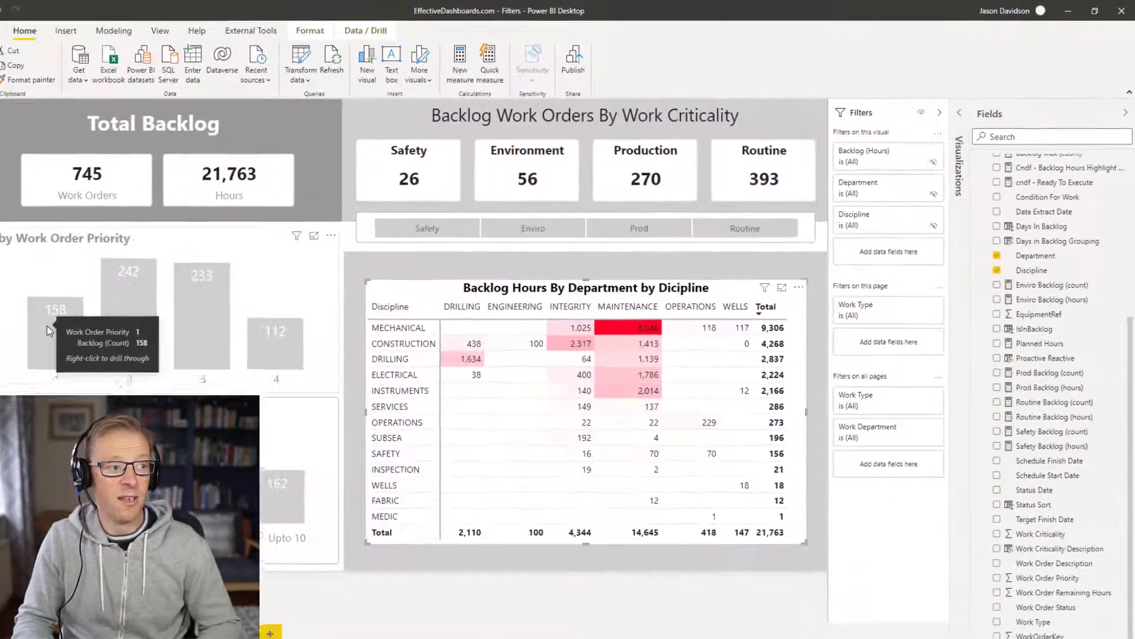
left_click(51, 324)
left_click(51, 324)
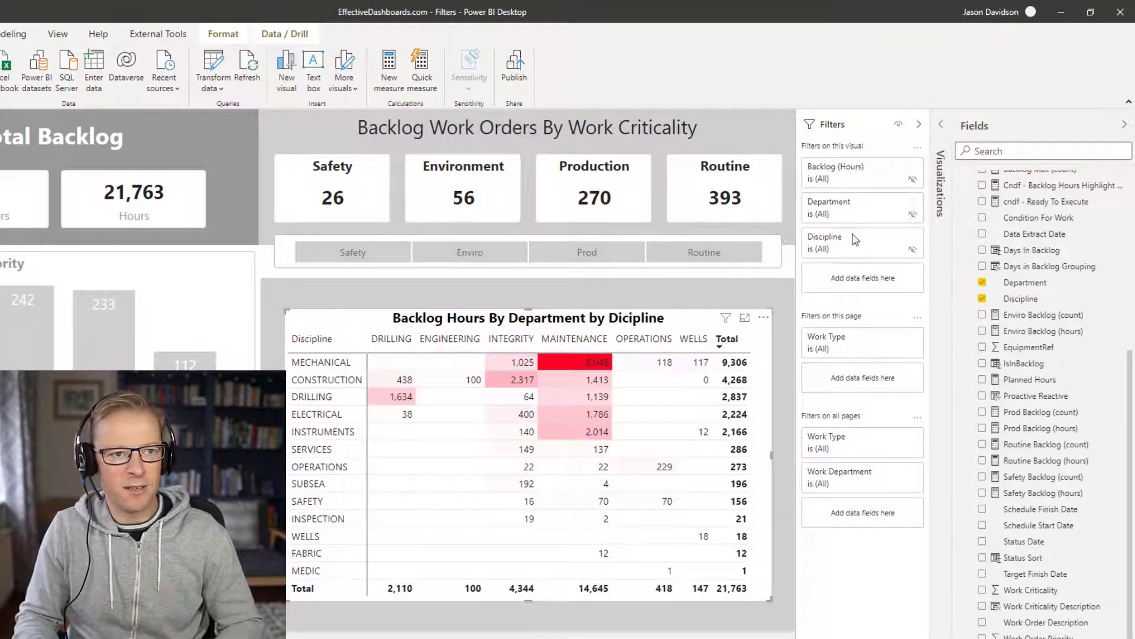
Step: Cross-filter the page by MECHANICAL in the matrix and inspect the filters and slicers affecting the Safety card
left_click(345, 208)
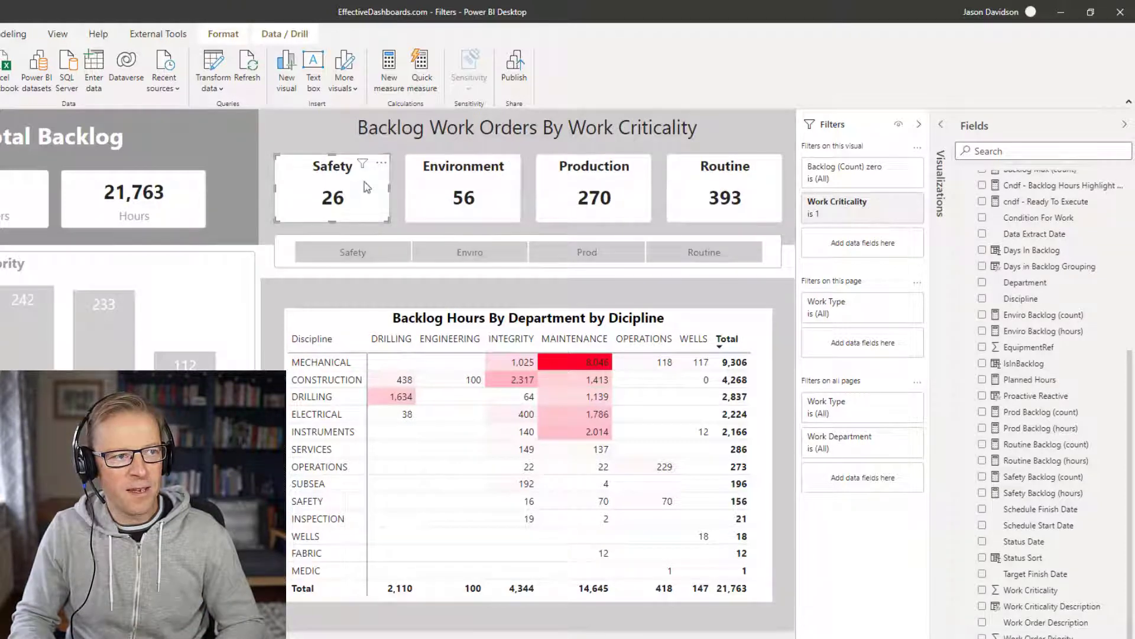
mouse_move(362, 171)
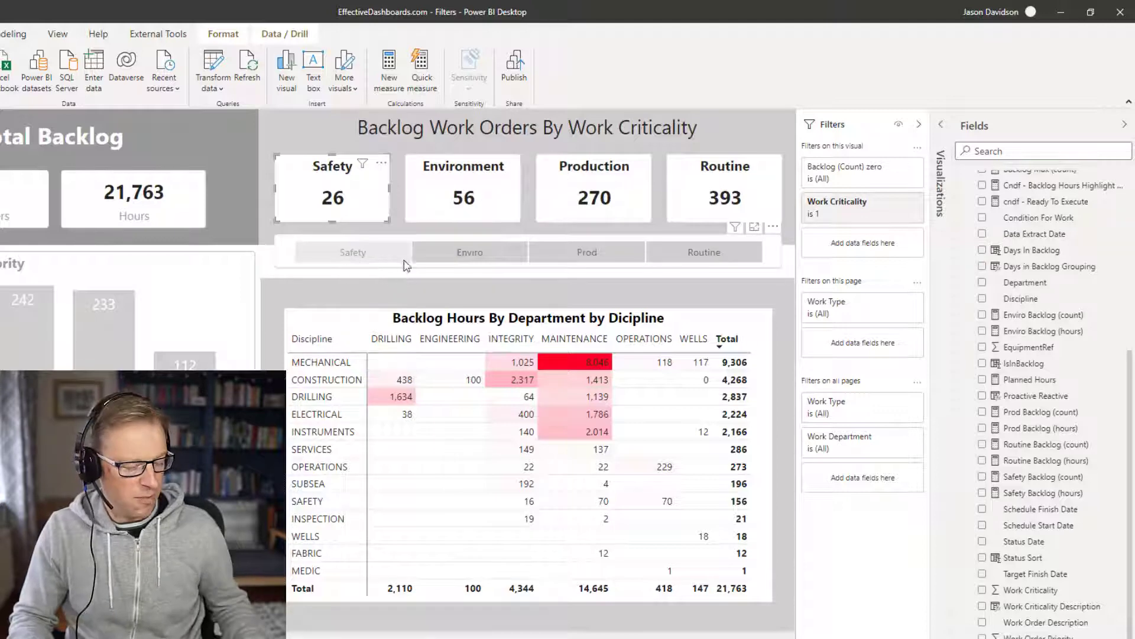
left_click(322, 362)
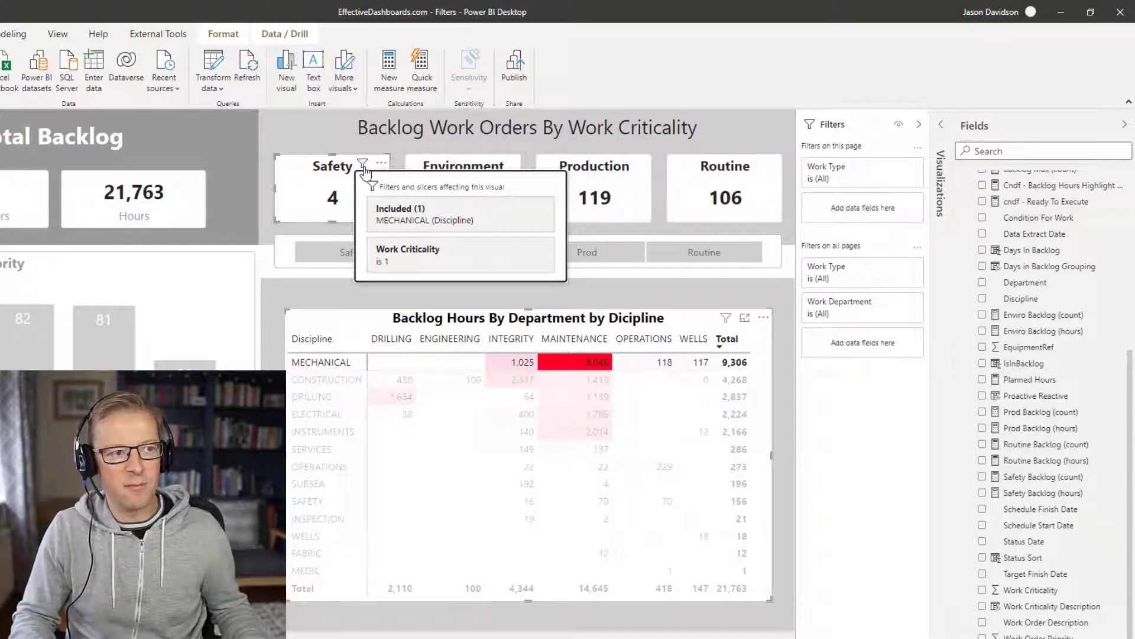
left_click(308, 275)
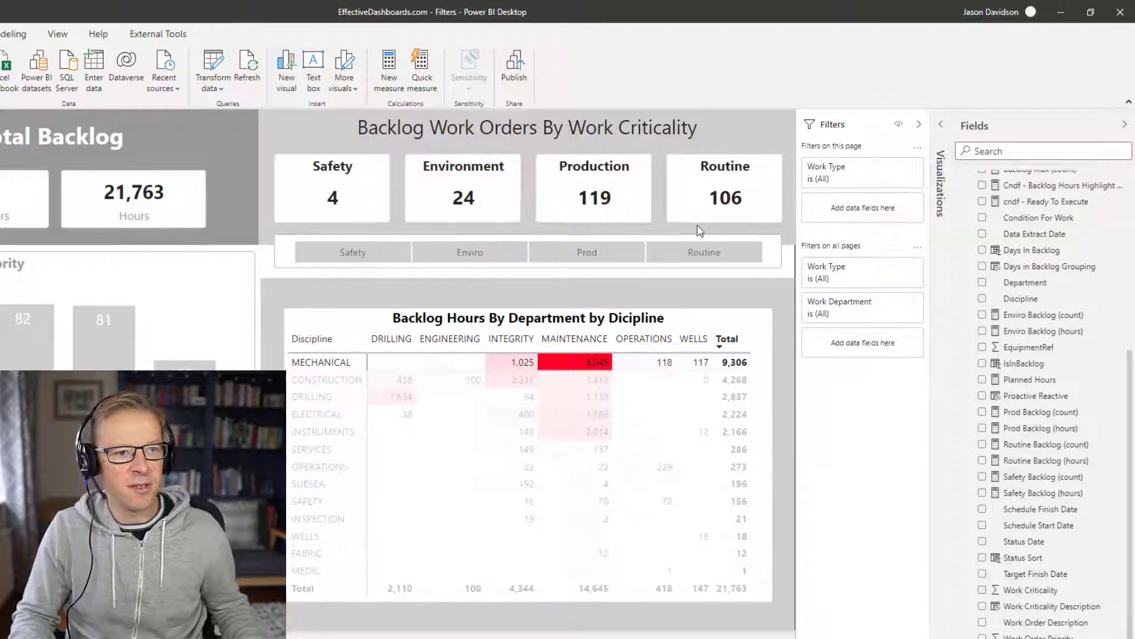
Step: Clear the MECHANICAL selection in the matrix and lock the Safety card's Work Criticality filter
left_click(352, 202)
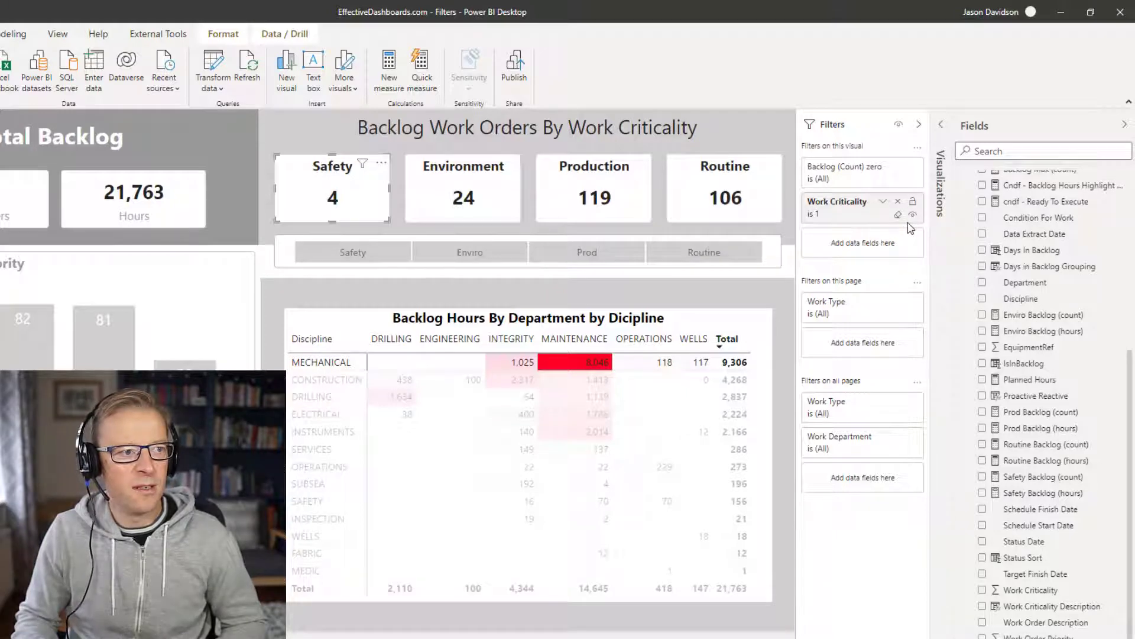
left_click(336, 362)
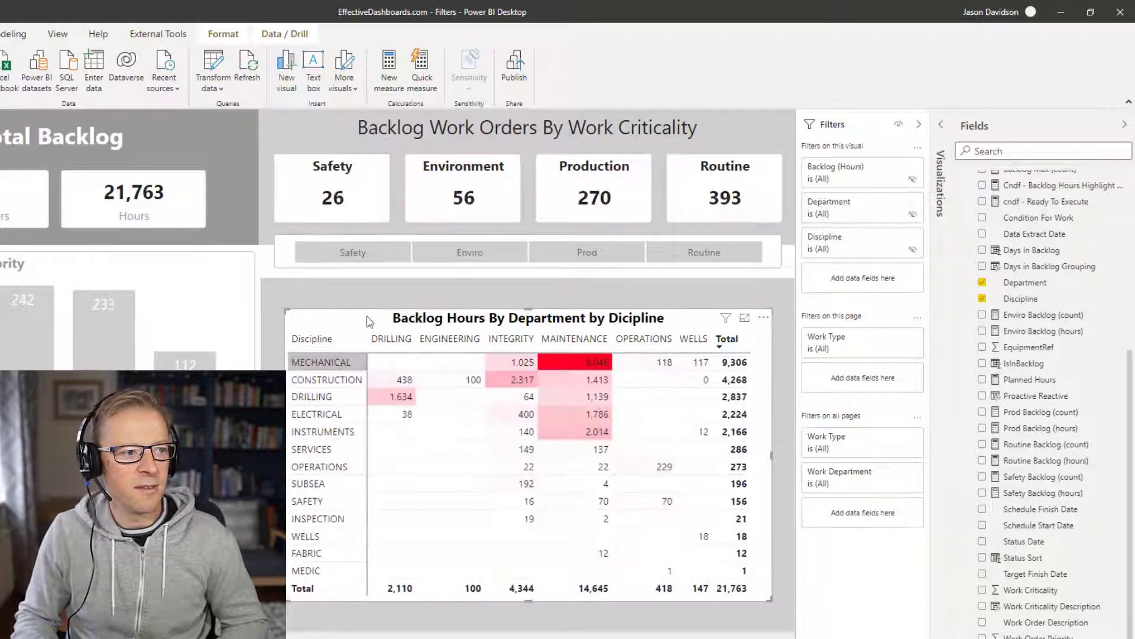
left_click(370, 213)
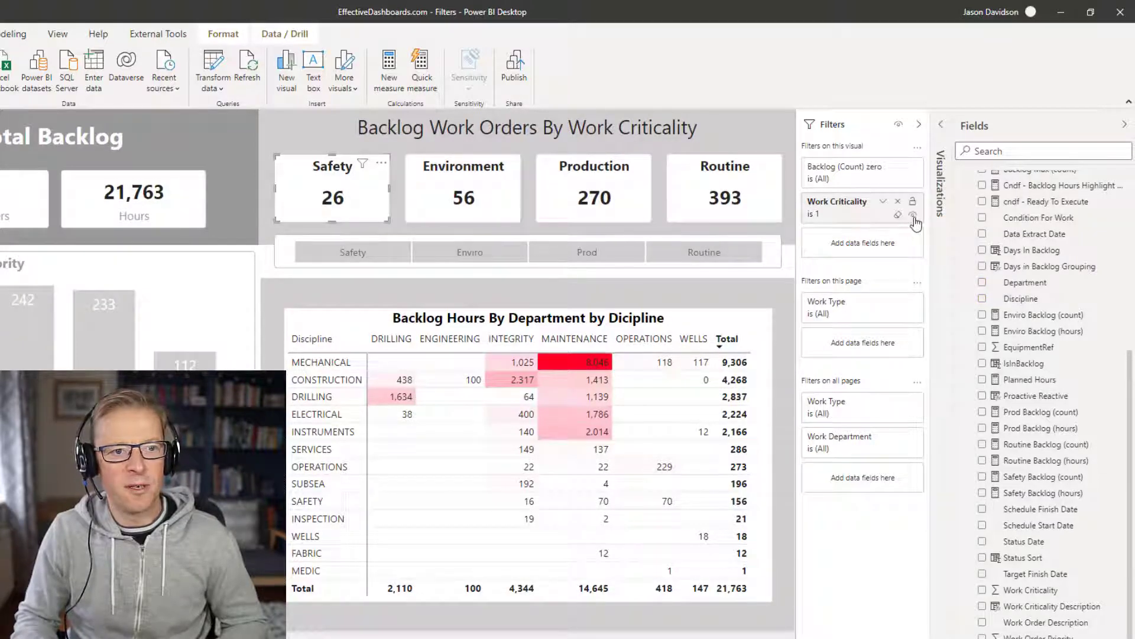
left_click(912, 216)
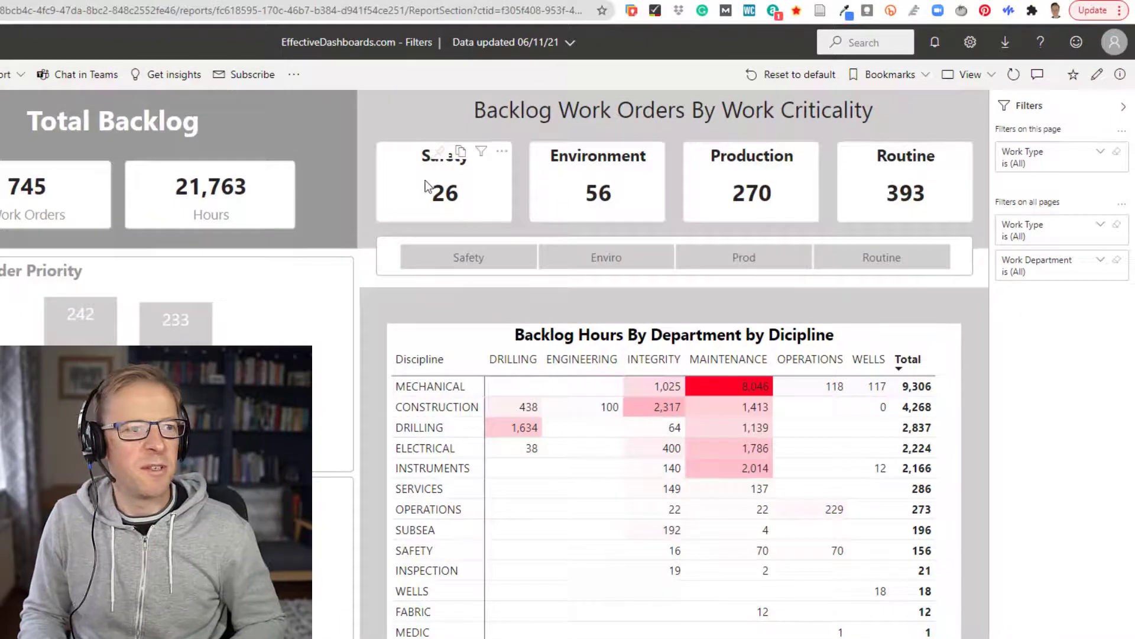
Step: In the published report, compare the Work Criticality filter on the Safety card with the one on the Environment card
left_click(426, 187)
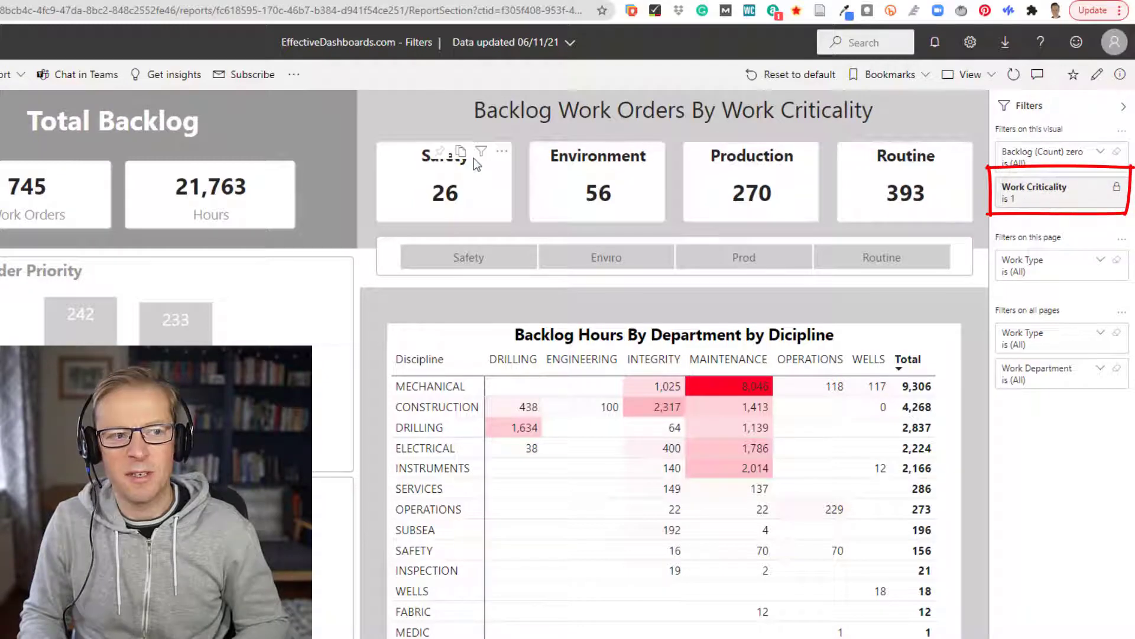
mouse_move(481, 161)
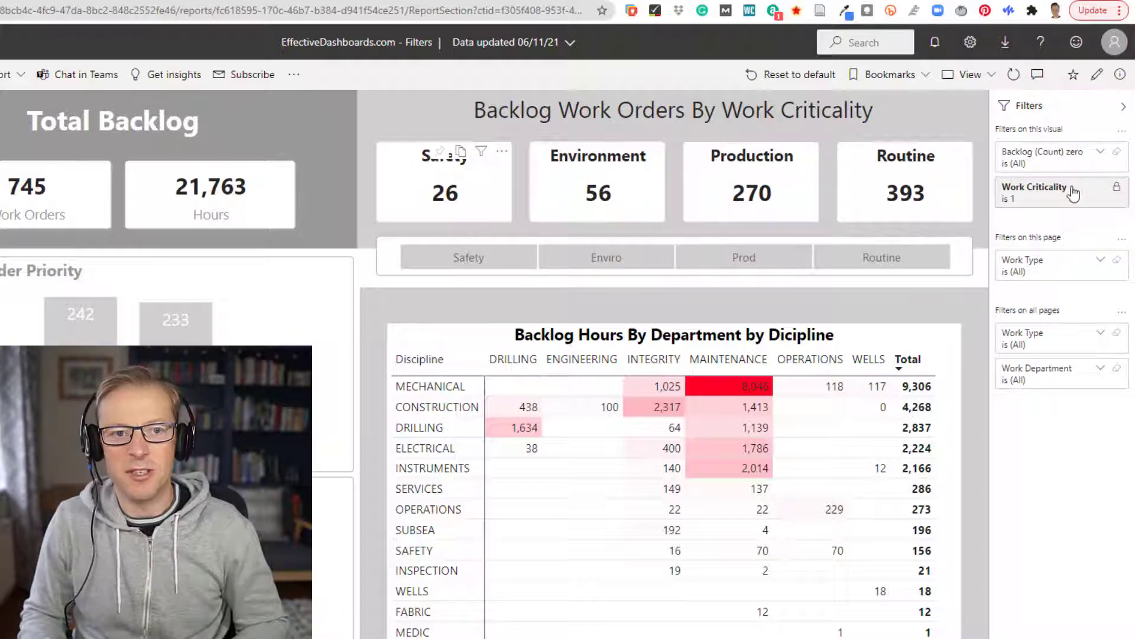
left_click(563, 187)
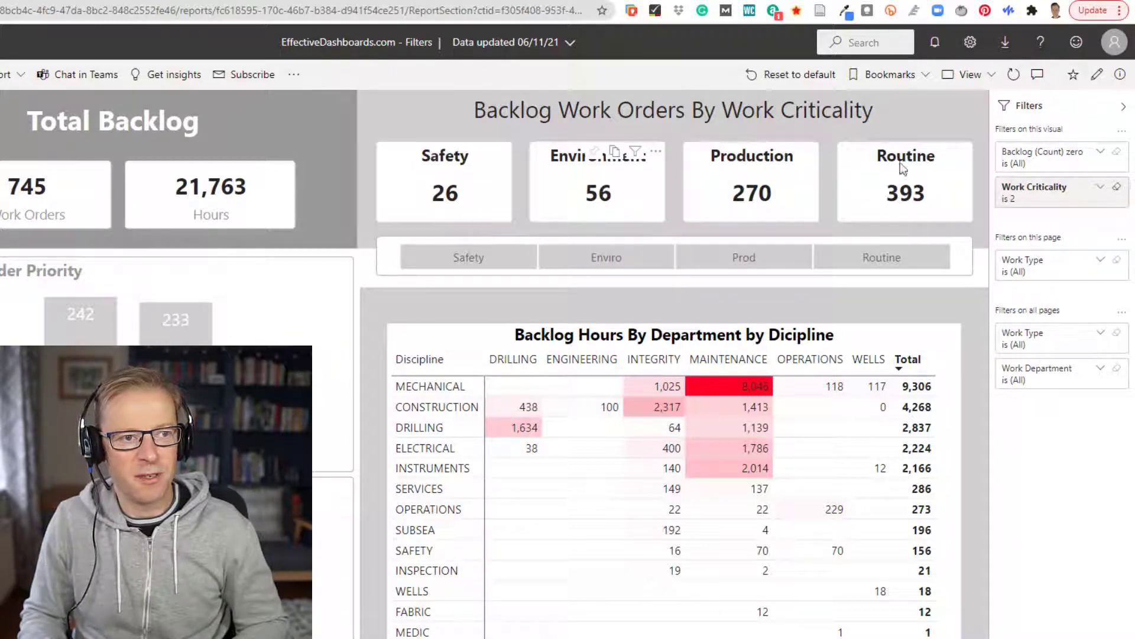
left_click(1103, 203)
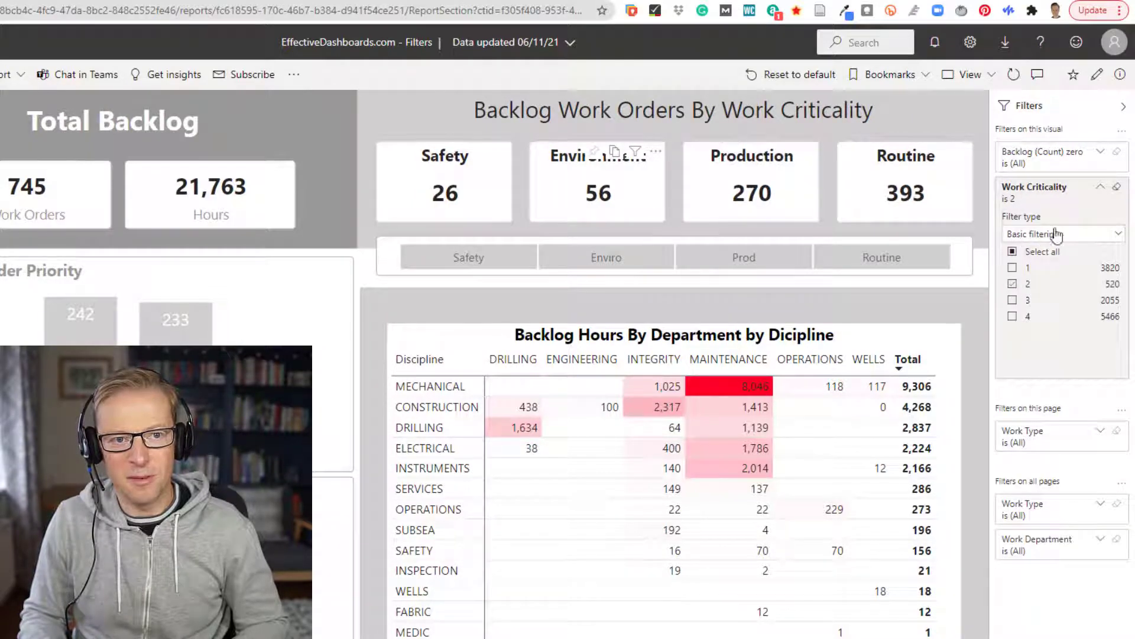
left_click(1101, 190)
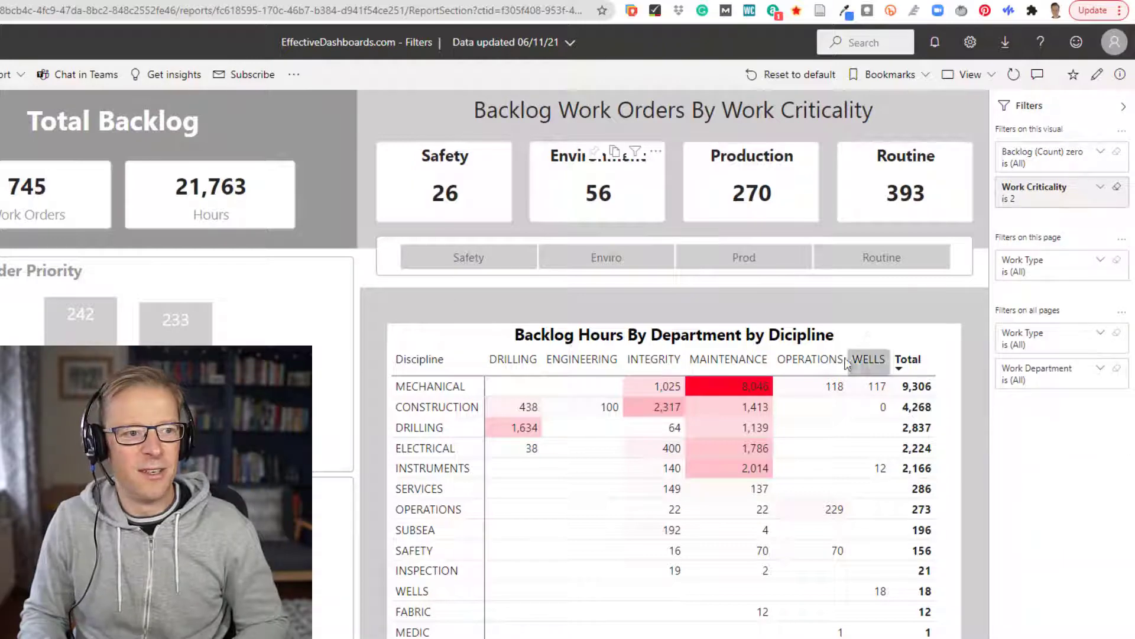
Step: Check which visual-level filters are offered for the backlog hours matrix and the Work Order Priority chart
left_click(549, 338)
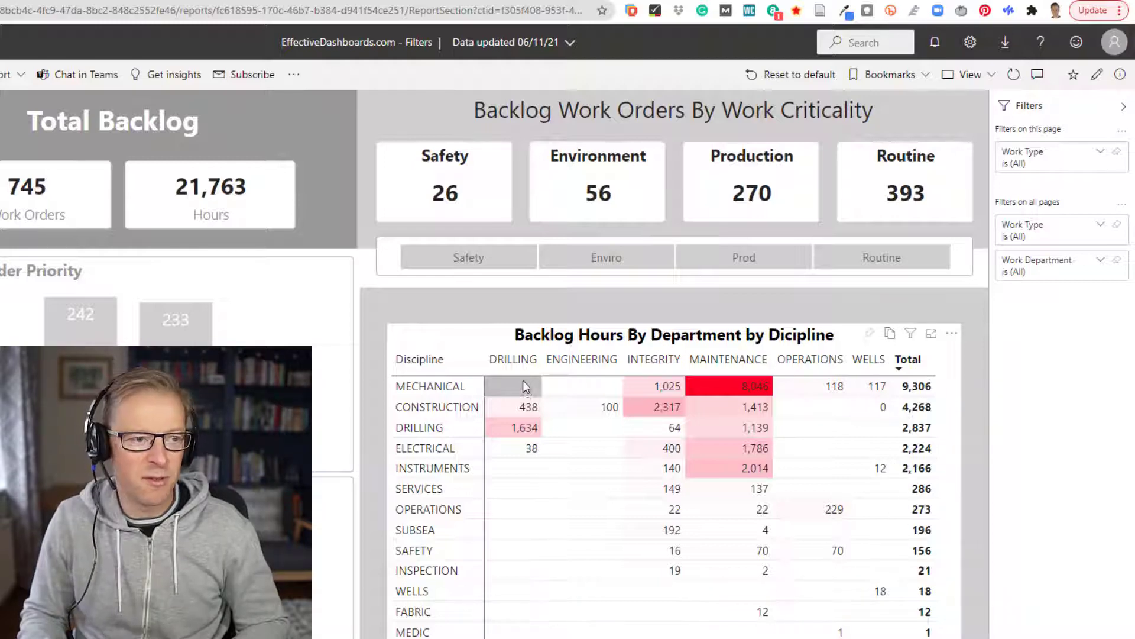
left_click(235, 317)
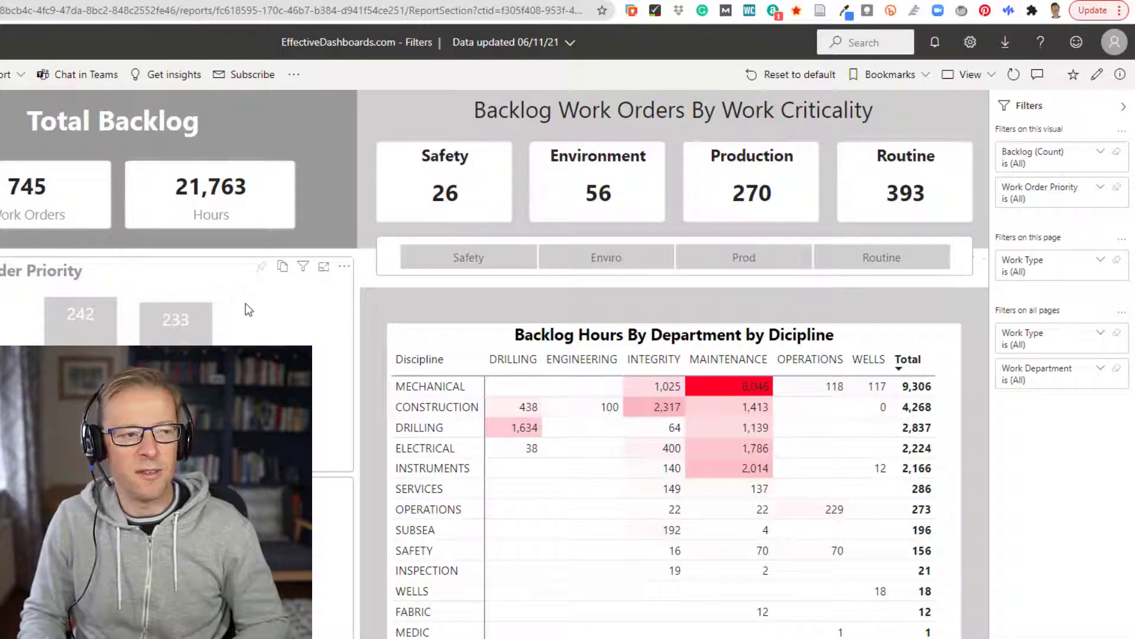
left_click(496, 338)
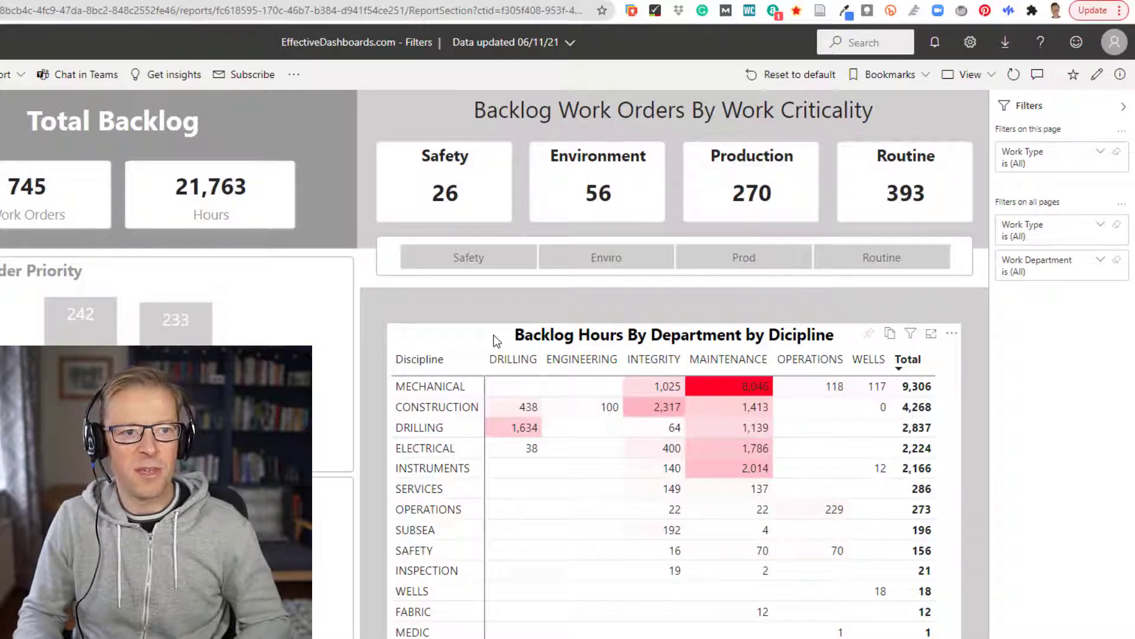
left_click(233, 186)
Step: Drill through from the MECHANICAL MAINTENANCE hours to examine the Work Order Details table's filters, and return to the backlog page
left_click(791, 331)
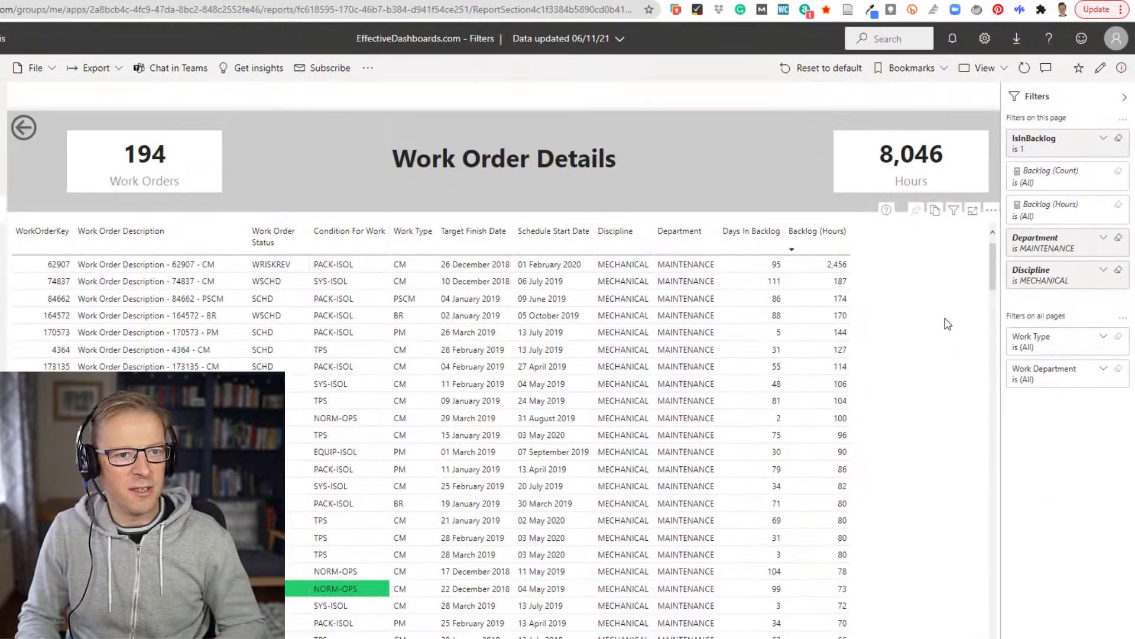
left_click(927, 352)
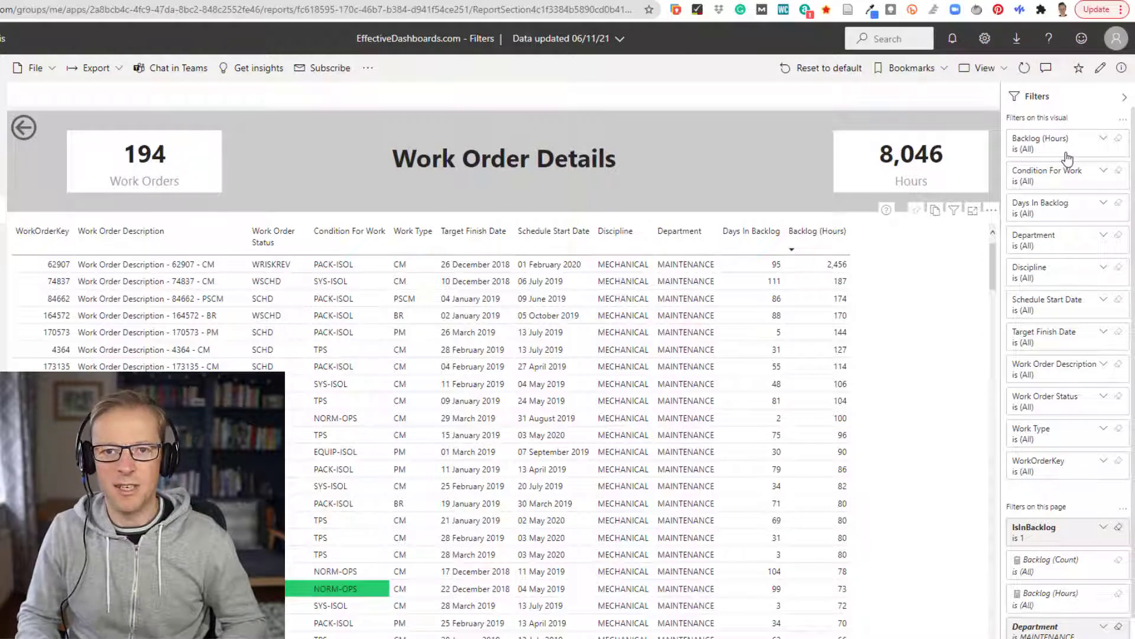
left_click(2, 181)
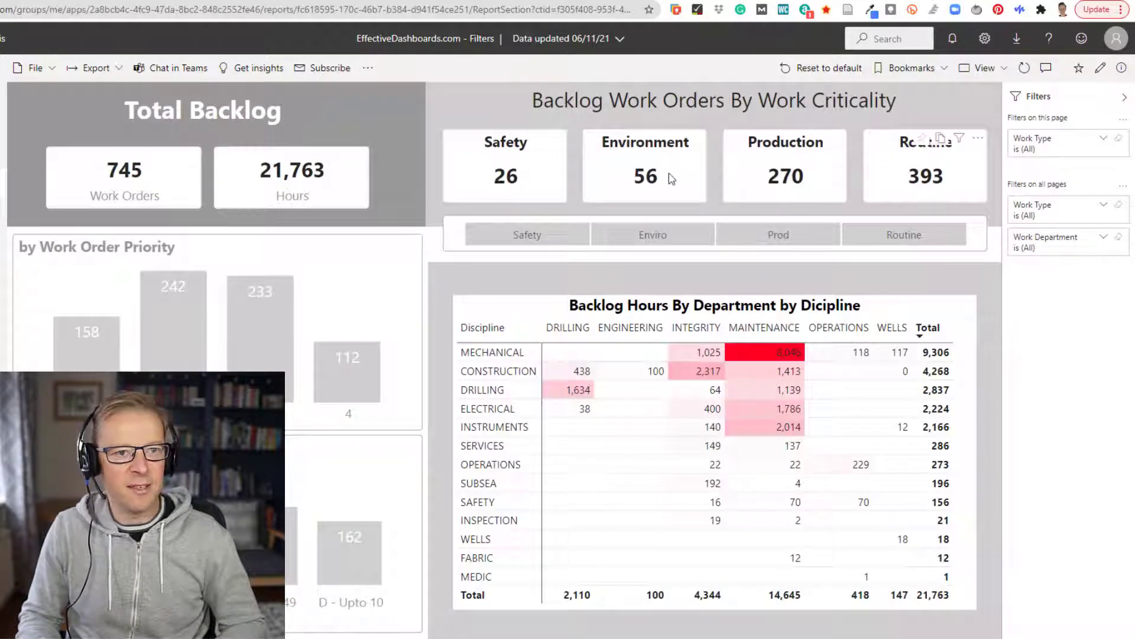
Step: Switch to Power BI Desktop and open the current file's report settings to examine the persistent filters option
left_click(297, 177)
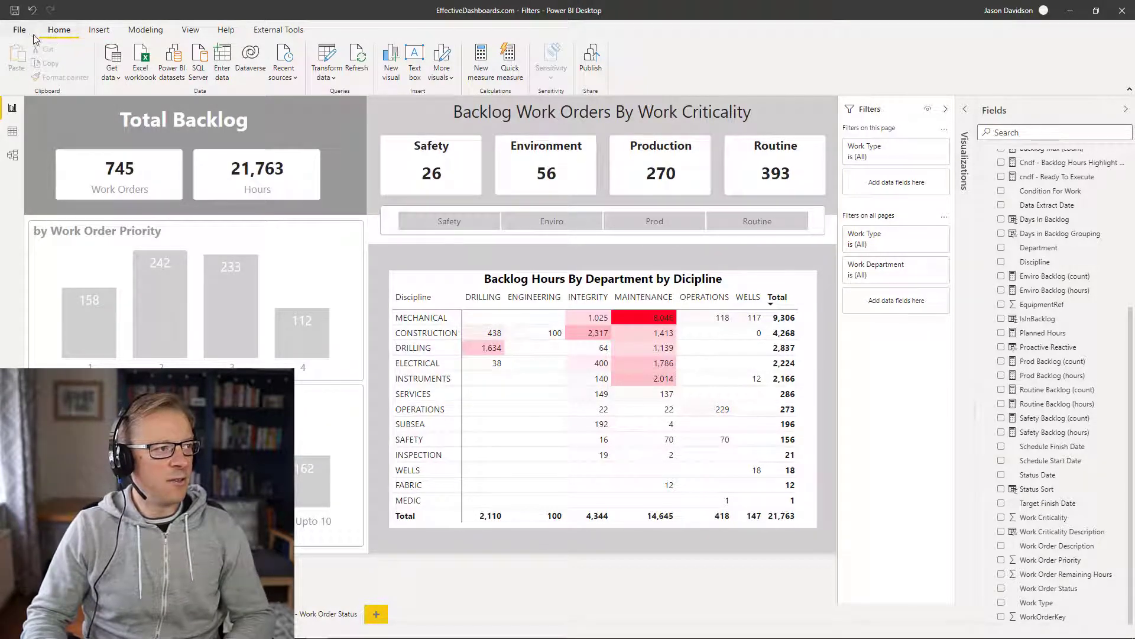
left_click(17, 33)
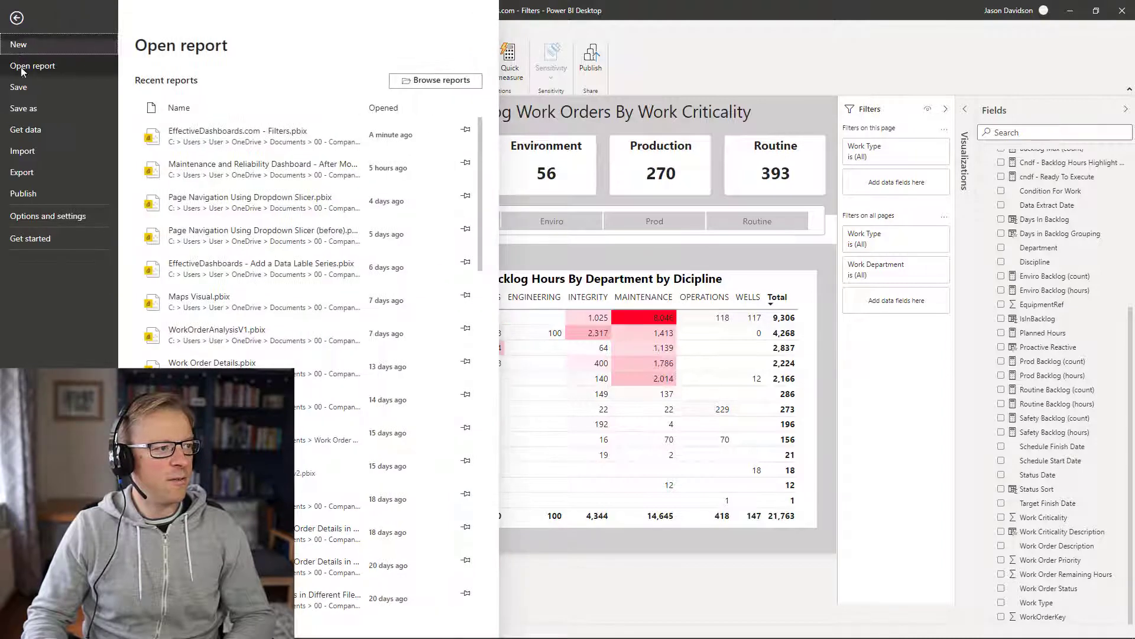
left_click(49, 217)
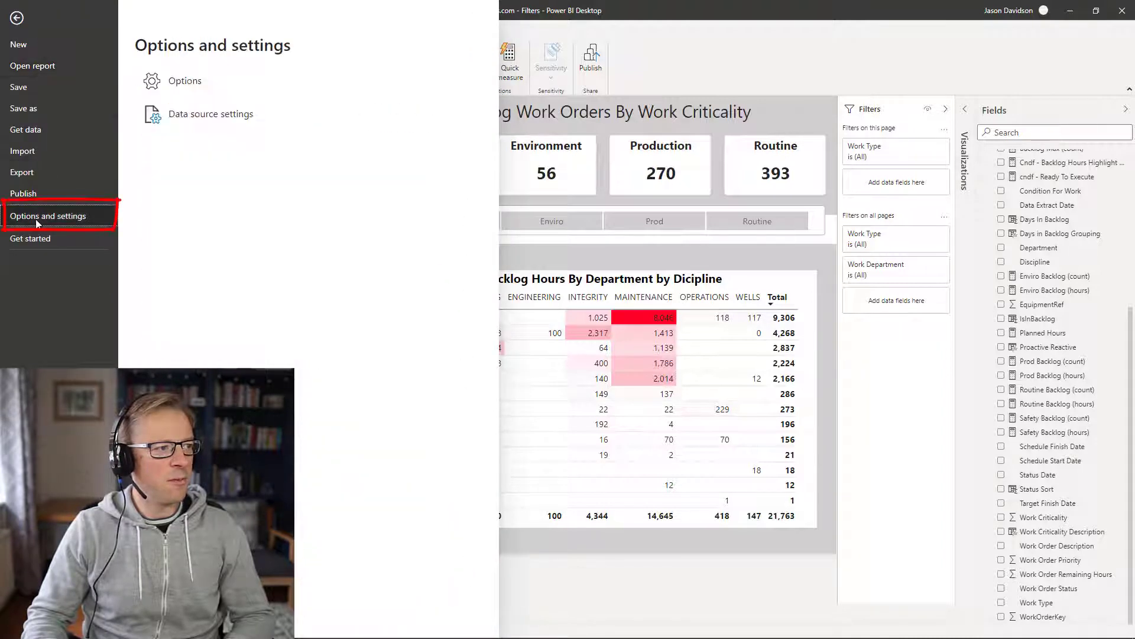
left_click(189, 82)
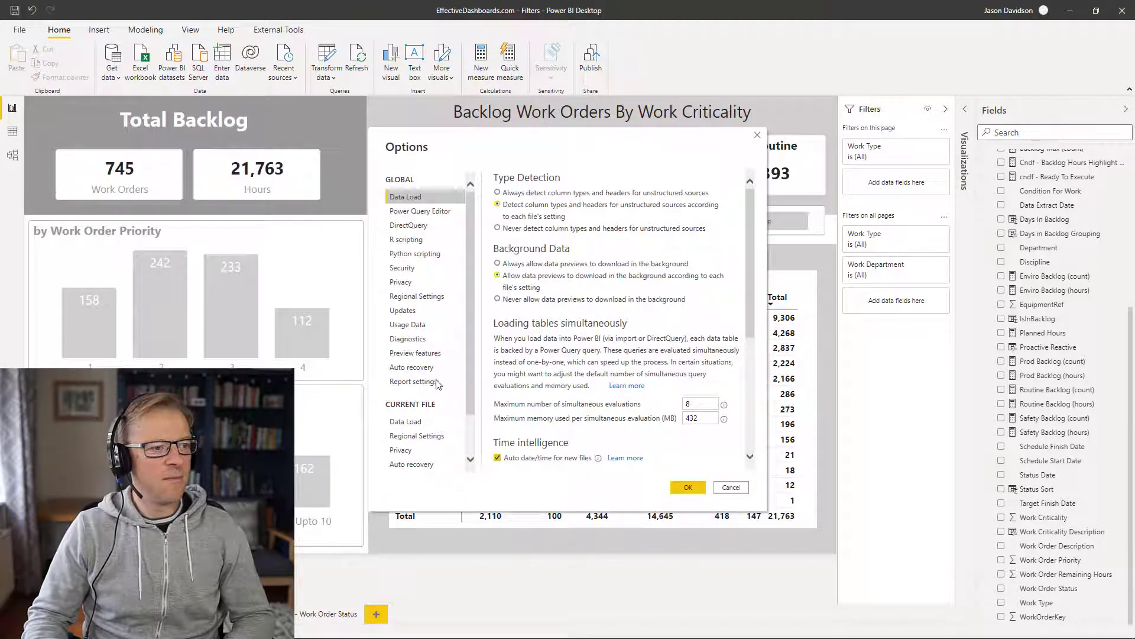
scroll(467, 329, "down", 3)
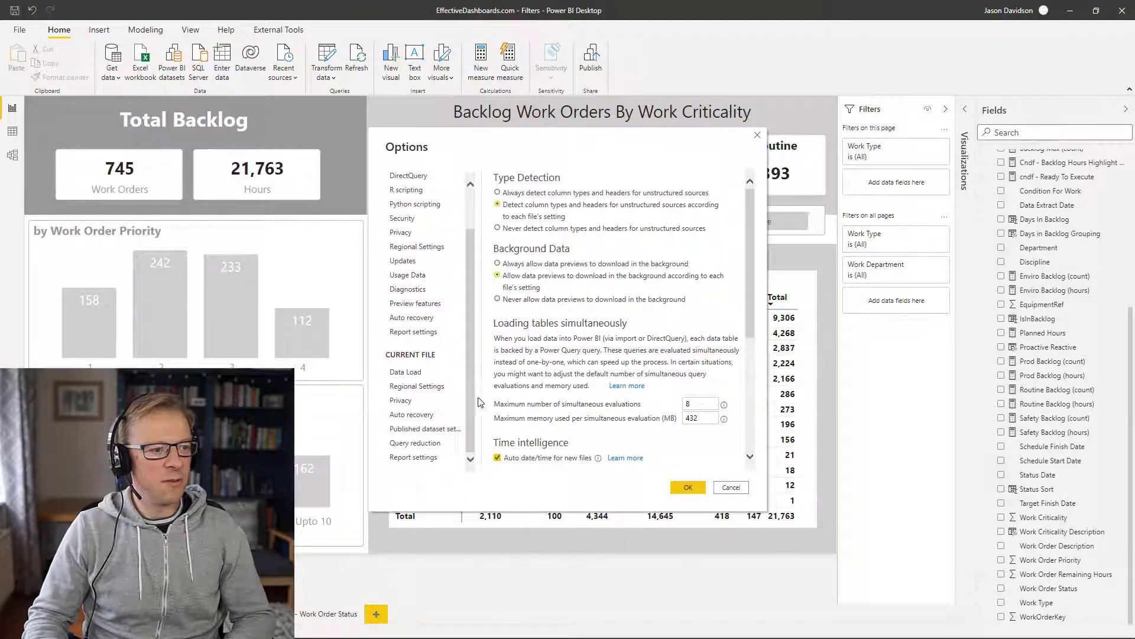
left_click(427, 462)
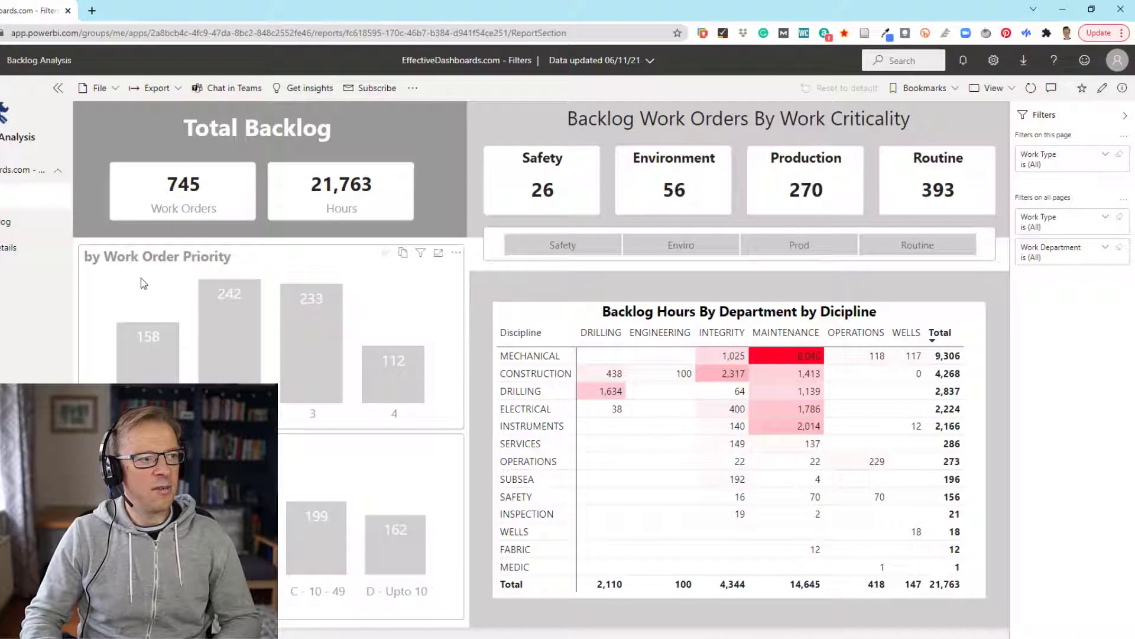
Step: In the published report, filter all pages to the MAINTENANCE Work Department and check which filters affect the backlog hours matrix
left_click(1072, 256)
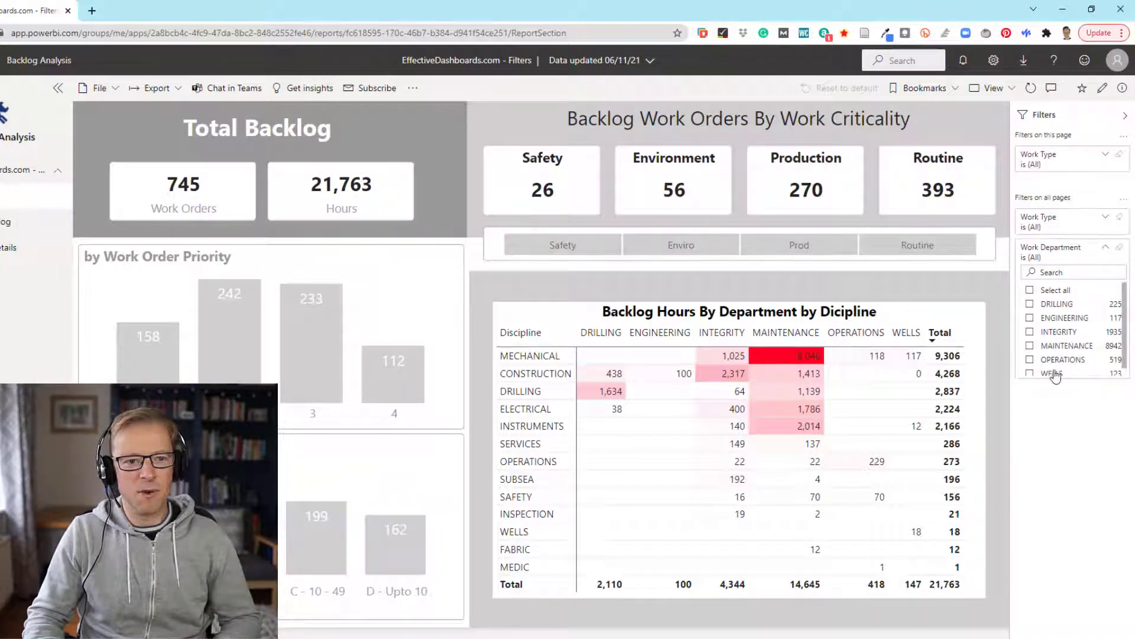
left_click(1041, 349)
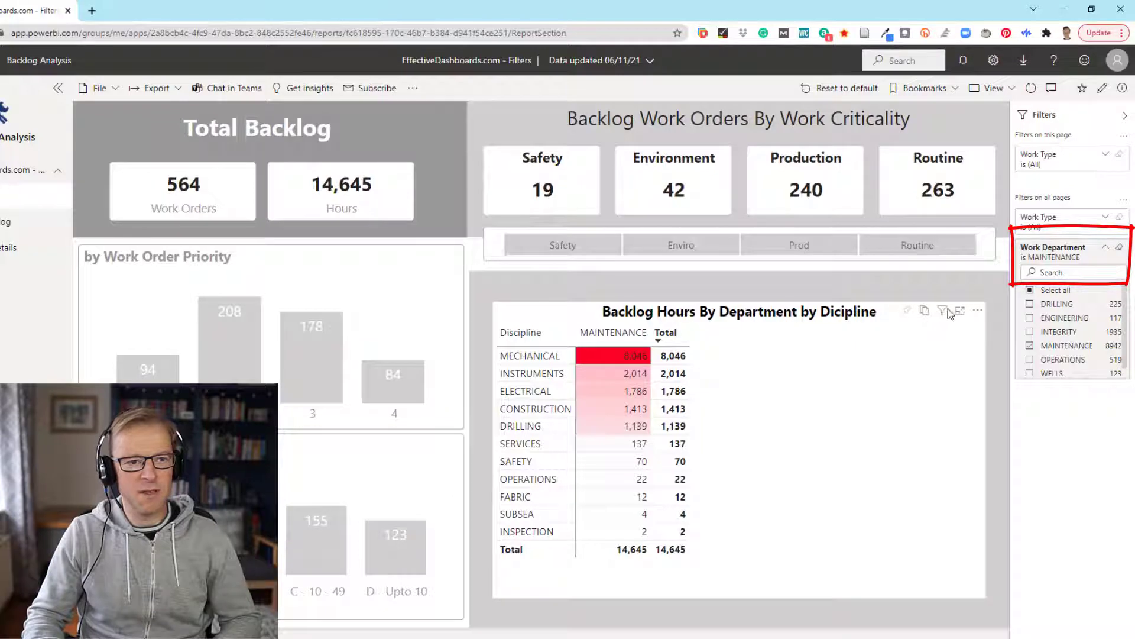
mouse_move(946, 312)
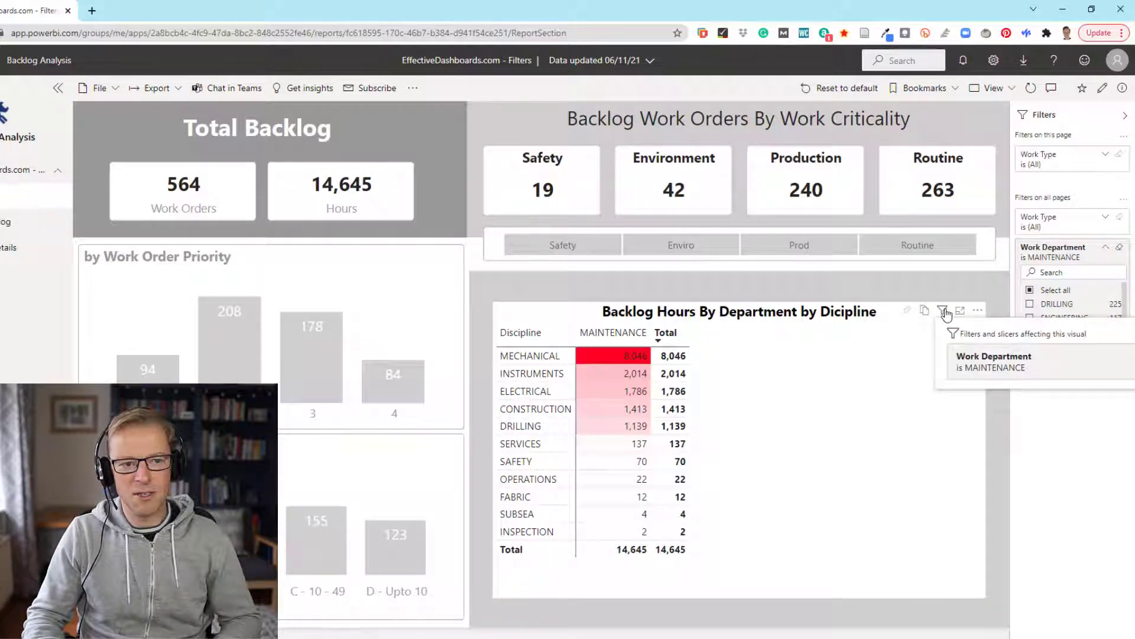
mouse_move(968, 157)
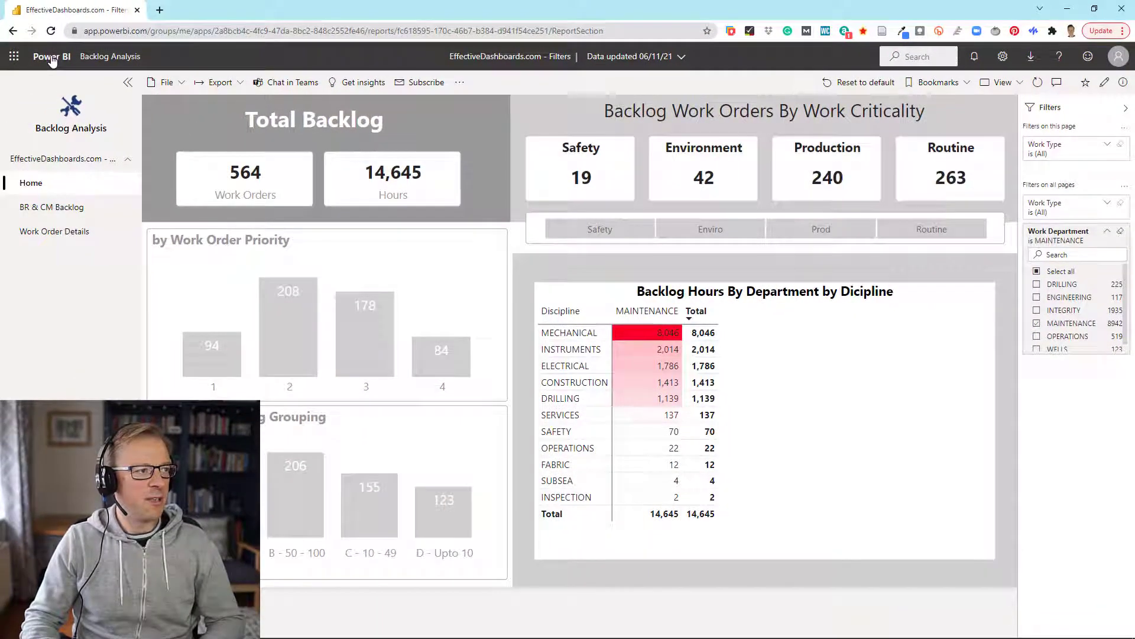
Step: Leave and reopen the Backlog Analysis app to check whether the Work Department filter persists, and clear that filter
left_click(52, 59)
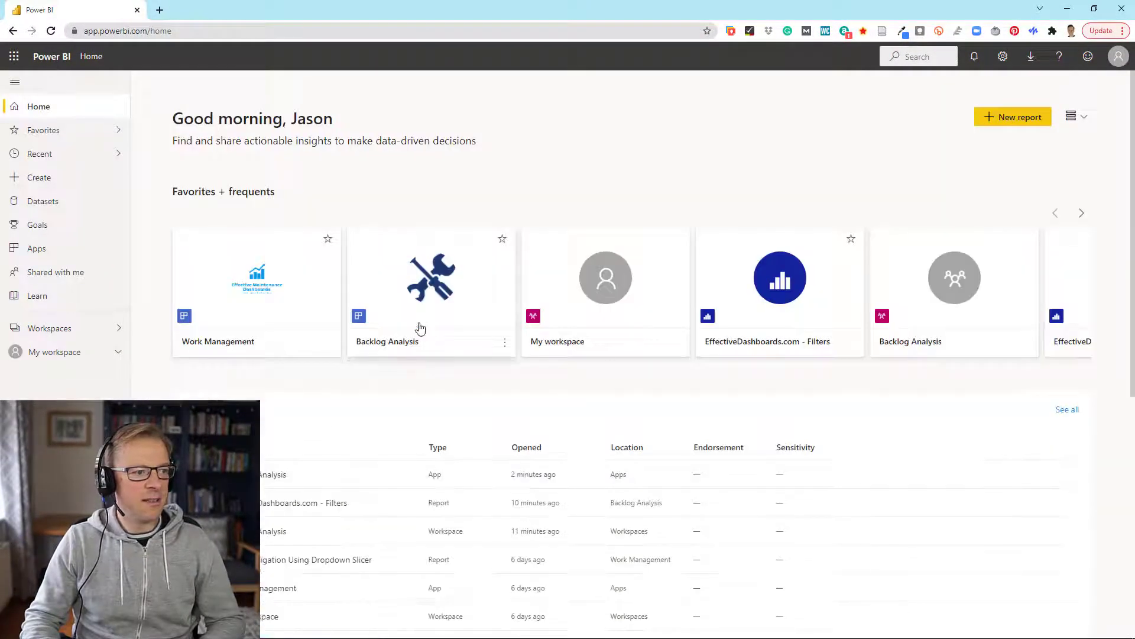
left_click(437, 294)
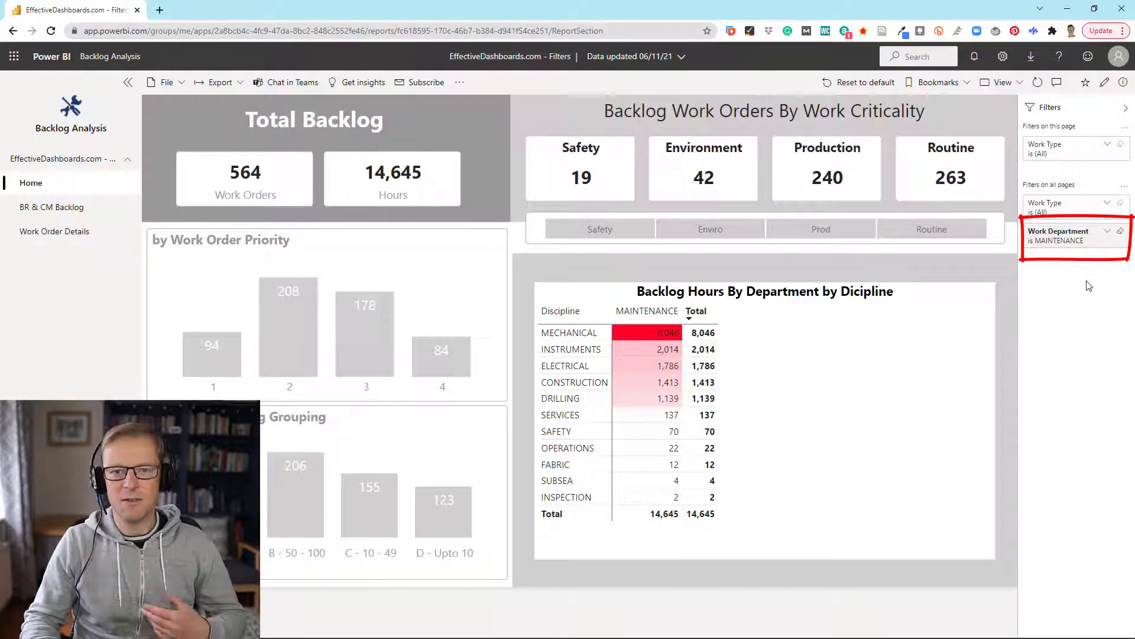
left_click(1119, 232)
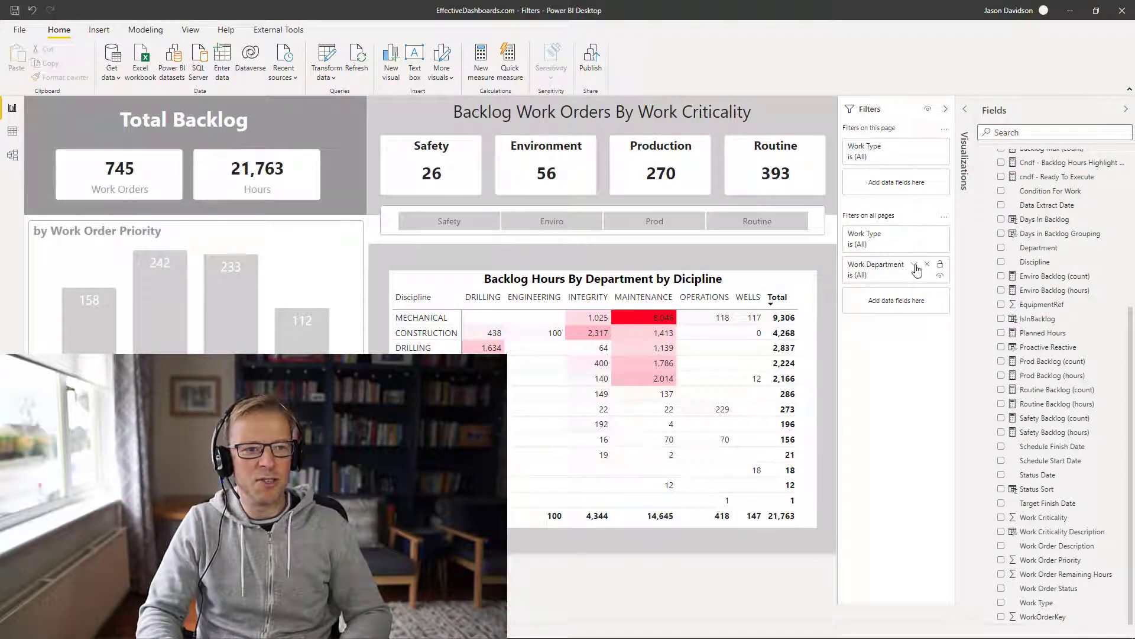
Step: In Power BI Desktop, expand the all-pages Work Department filter and review its filter types, keeping Basic filtering
left_click(858, 275)
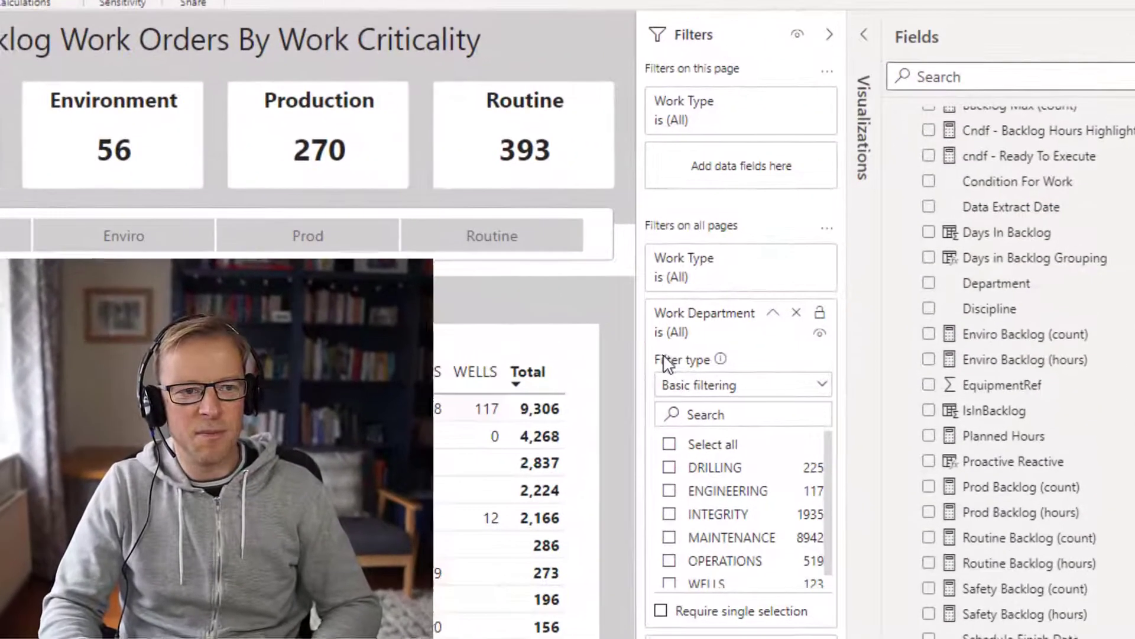
left_click(713, 386)
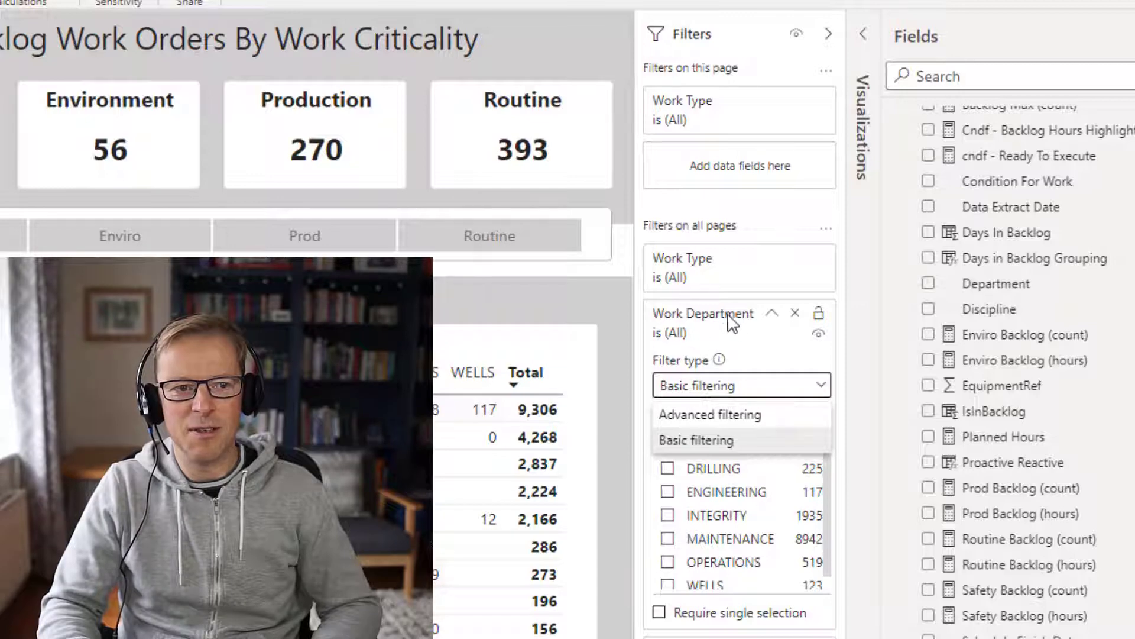
left_click(730, 440)
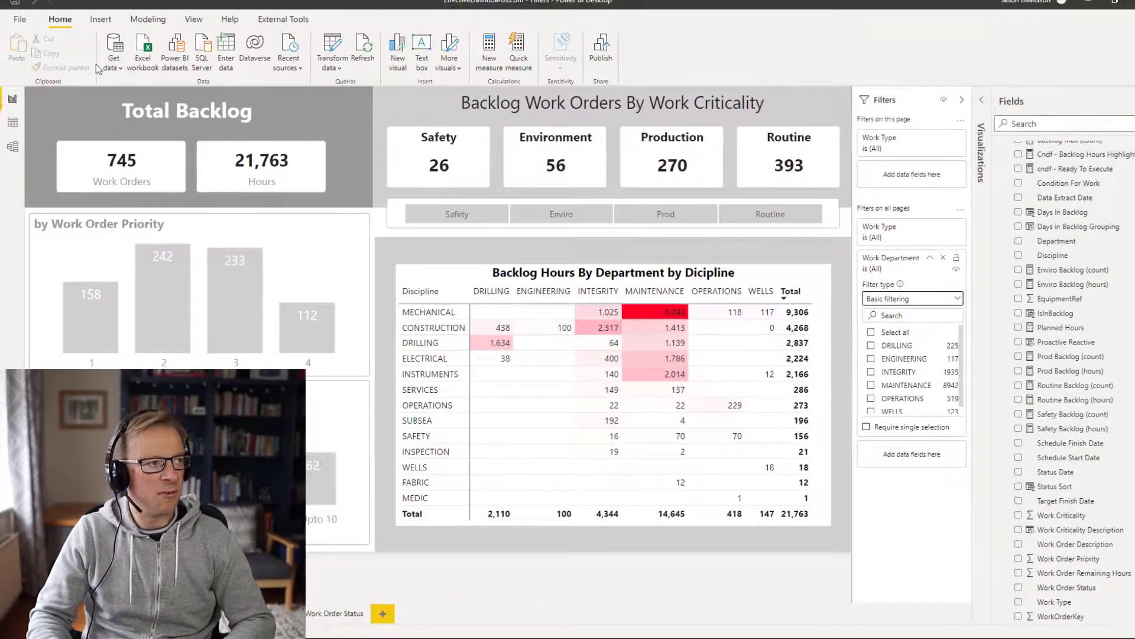
Step: Open the current file's report settings and examine the Filtering experience options
left_click(29, 24)
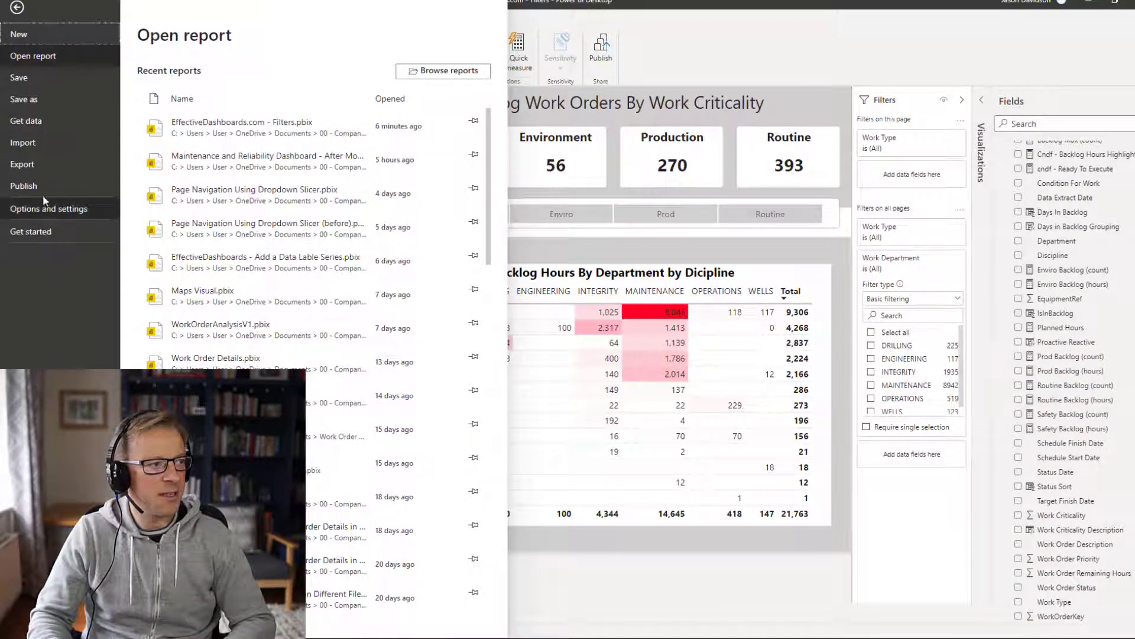
left_click(47, 210)
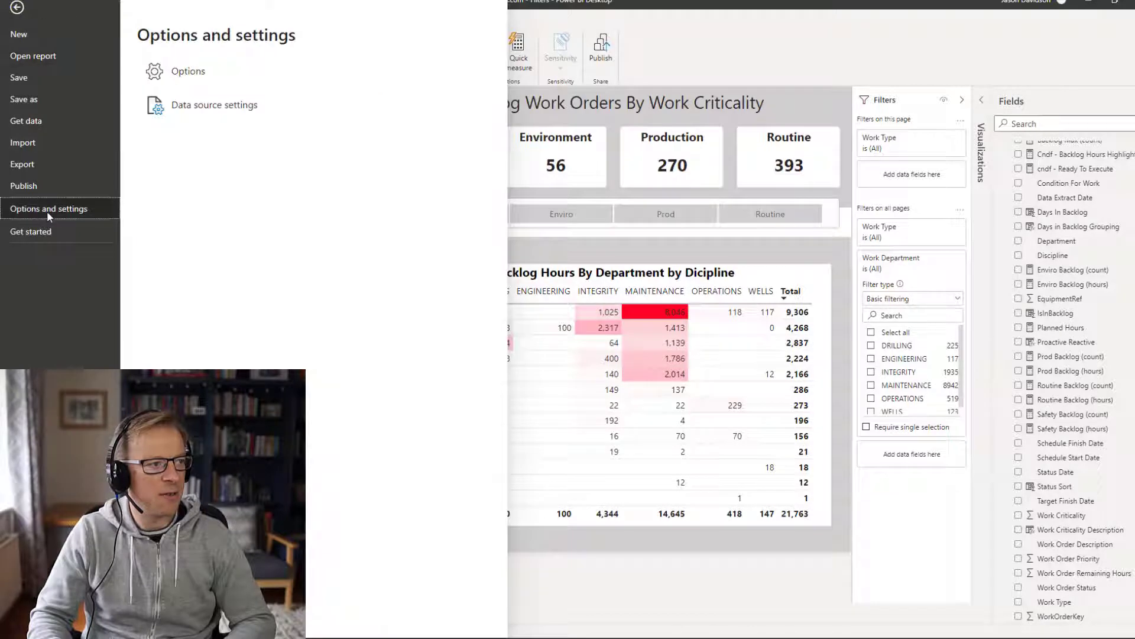
left_click(189, 71)
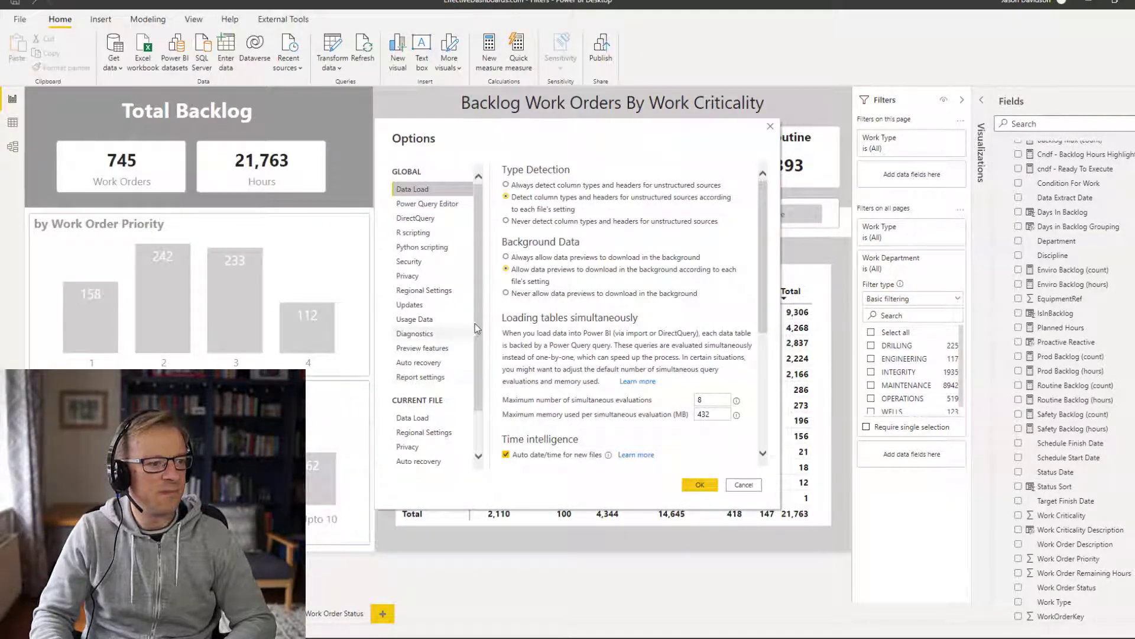
scroll(435, 456, "down", 2)
left_click(421, 455)
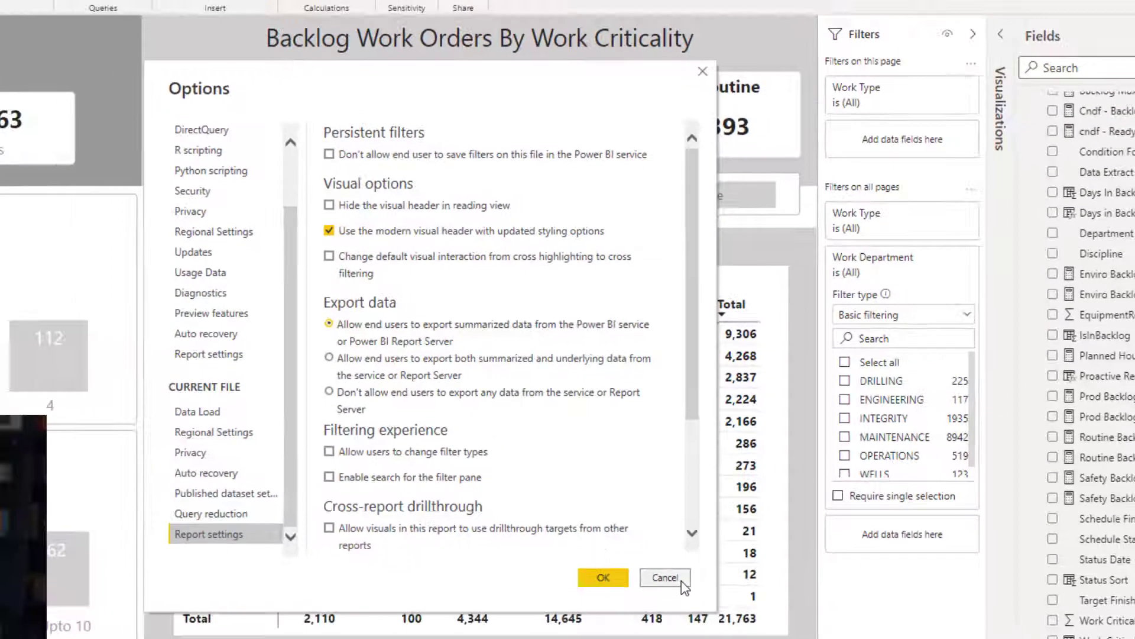
left_click(647, 603)
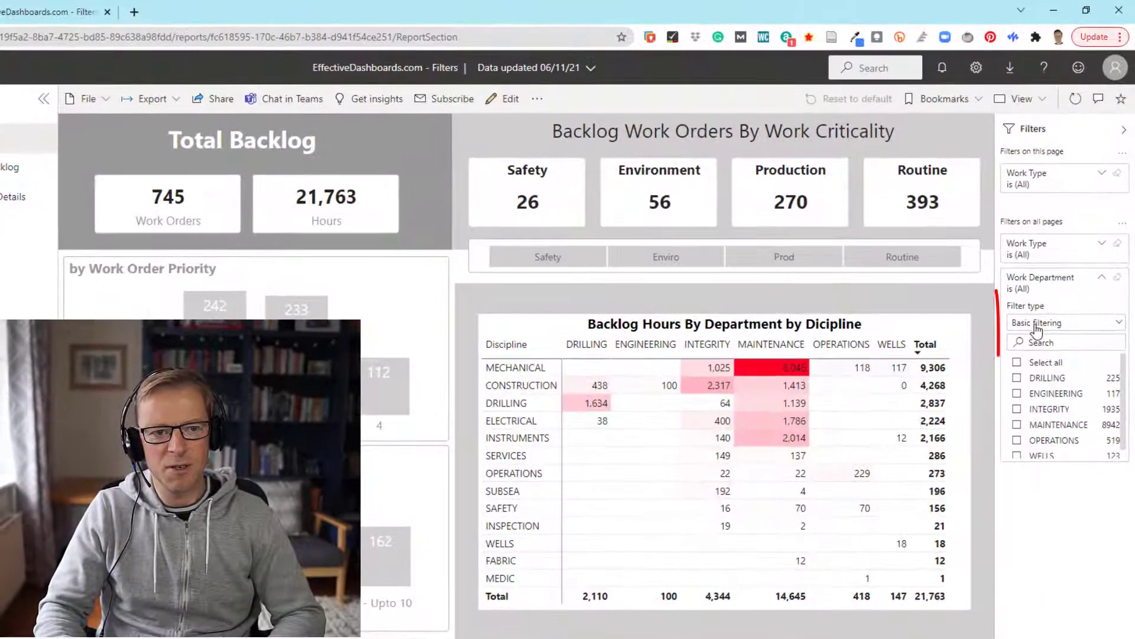
Step: In the published report, try Advanced filtering on Work Department, inspect its conditions, and return to Basic filtering
left_click(1059, 270)
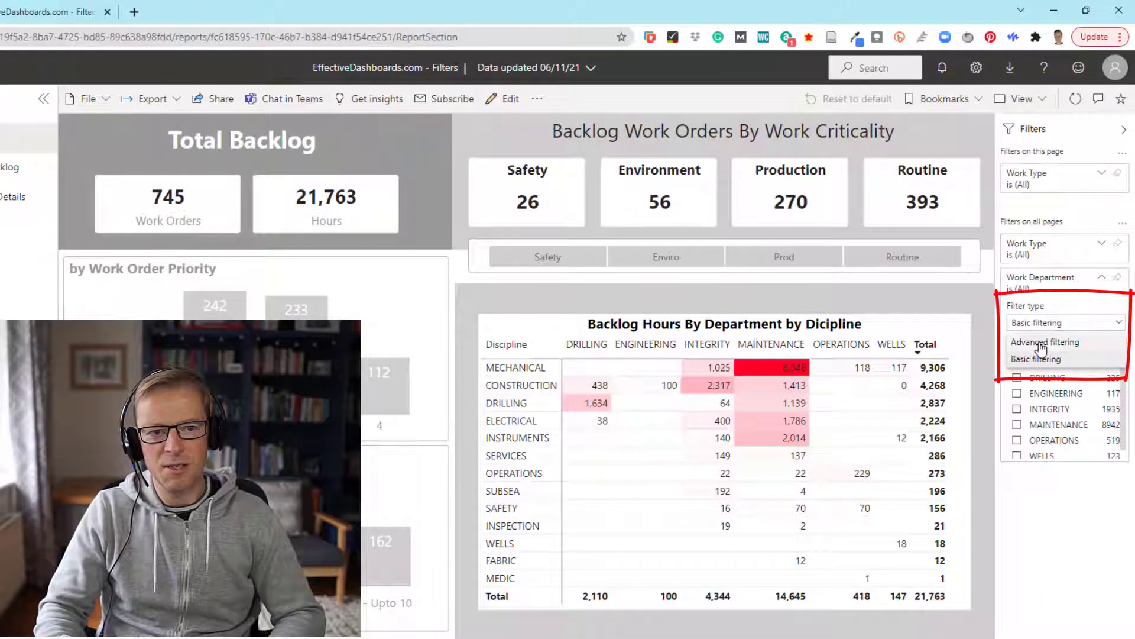
left_click(1043, 342)
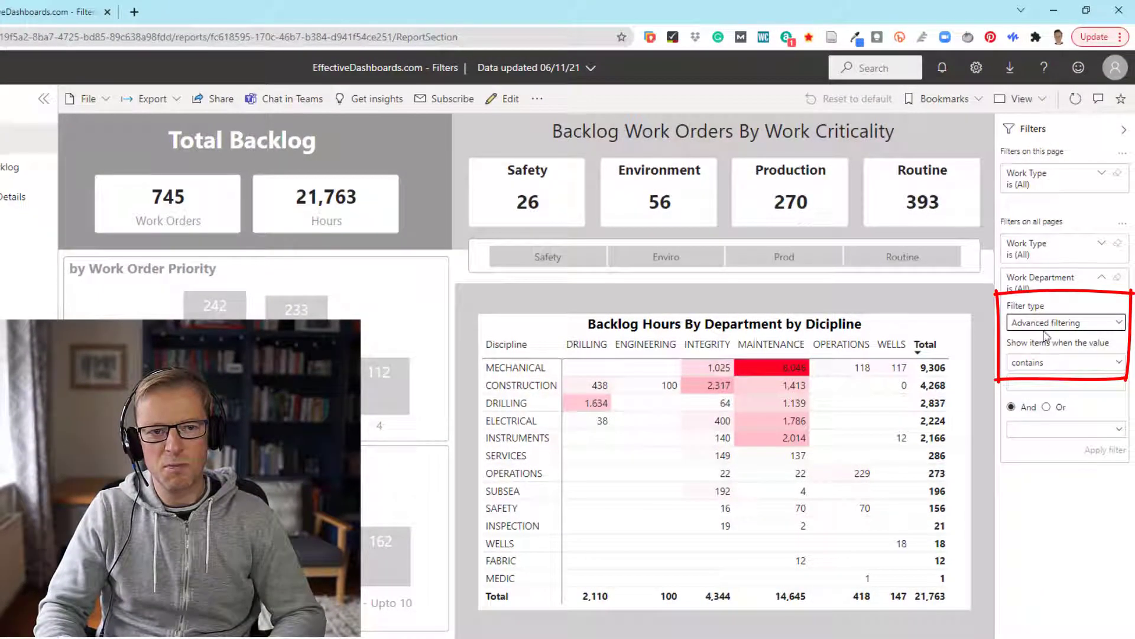
left_click(1051, 363)
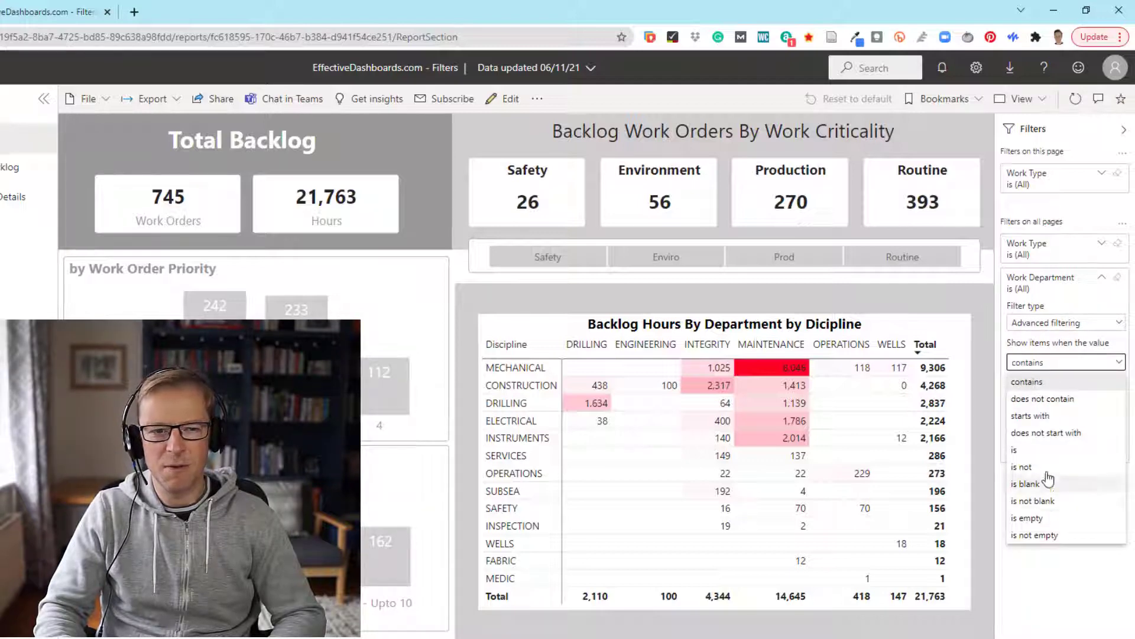
left_click(1068, 327)
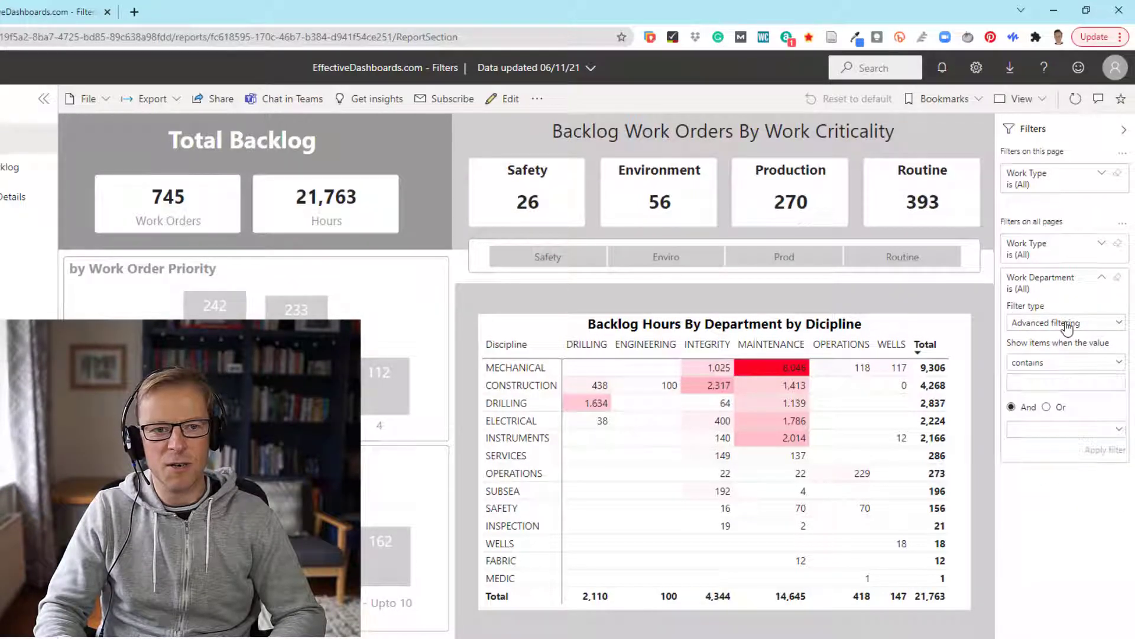
left_click(1064, 324)
left_click(1047, 356)
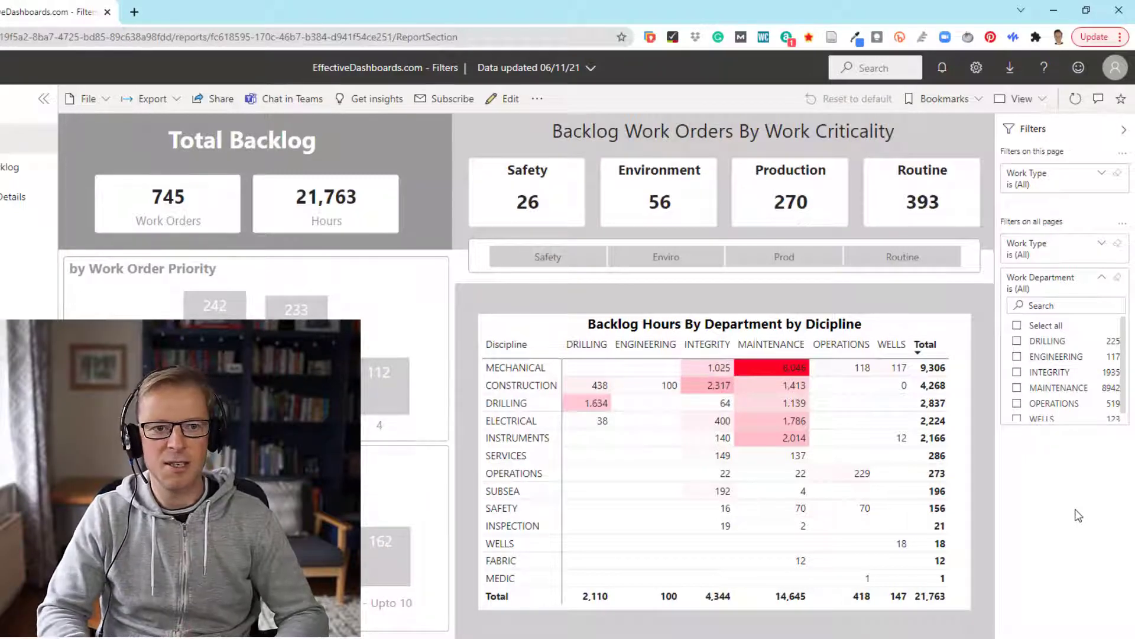
left_click(1103, 278)
left_click(1102, 278)
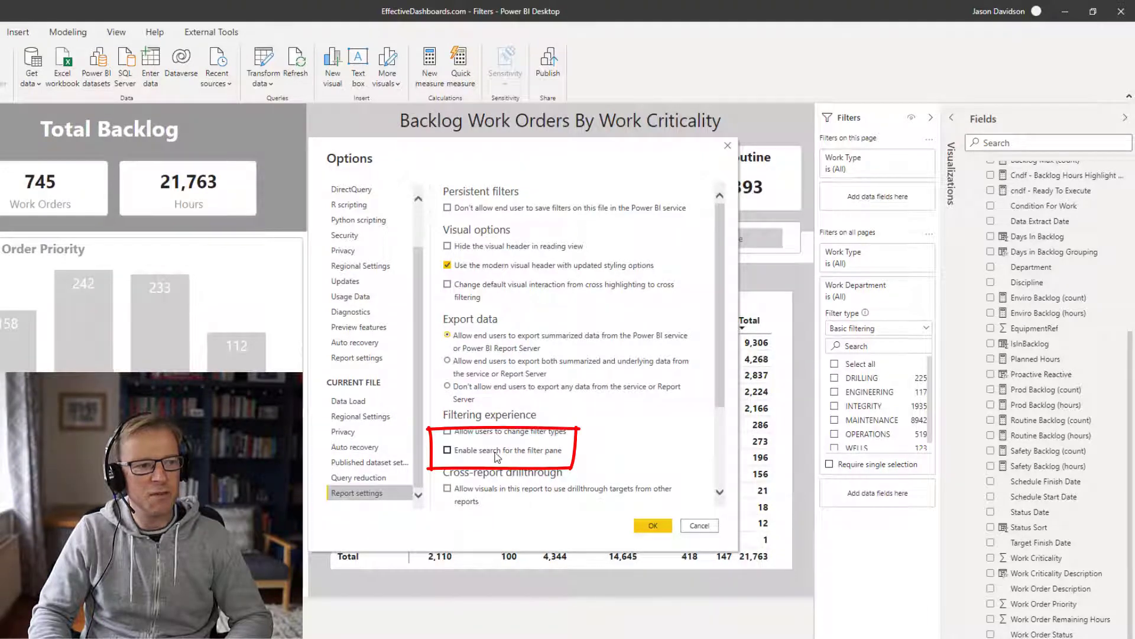
Step: Enable search for the filter pane in the Desktop file's report settings and collapse the Work Department filter
left_click(447, 451)
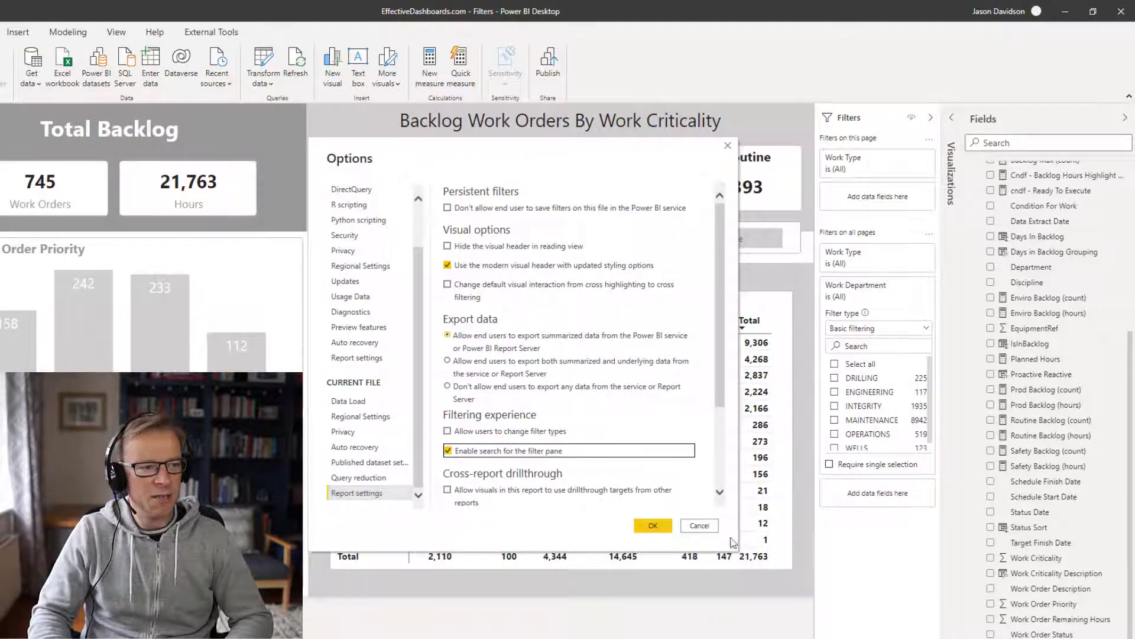
left_click(653, 527)
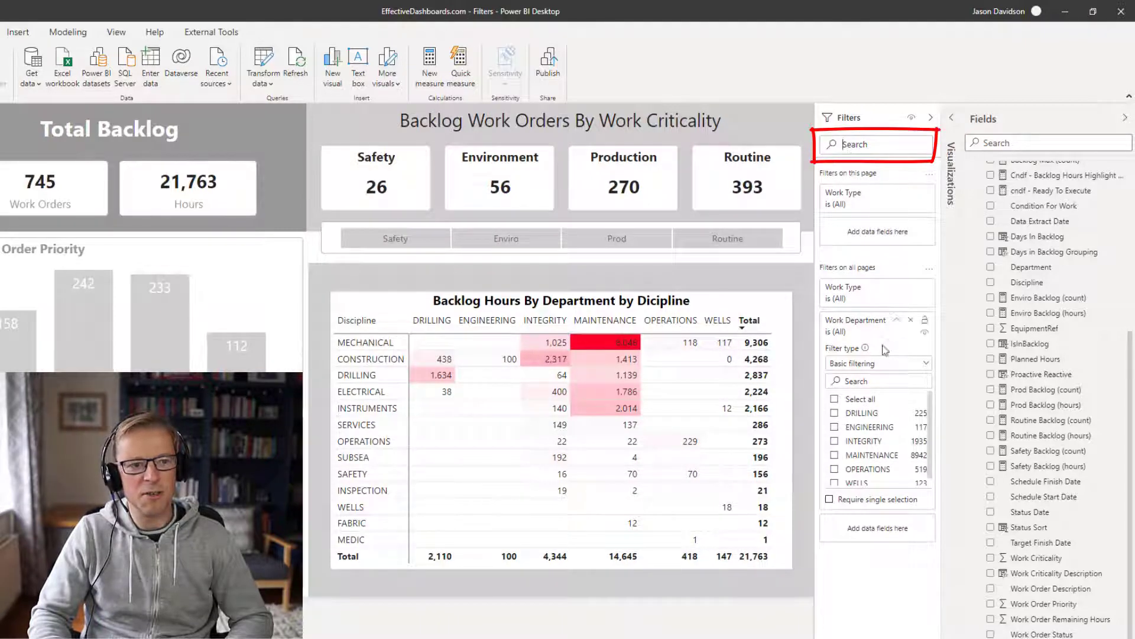
left_click(896, 320)
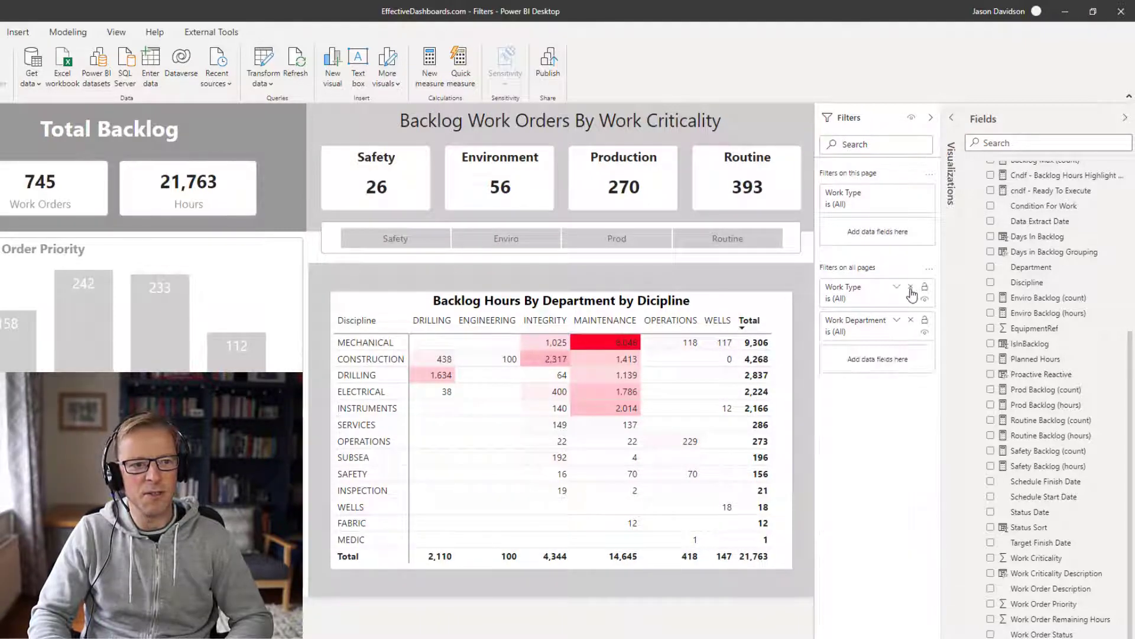
Step: Search the filter pane for "dep" and for "work type"
left_click(864, 146)
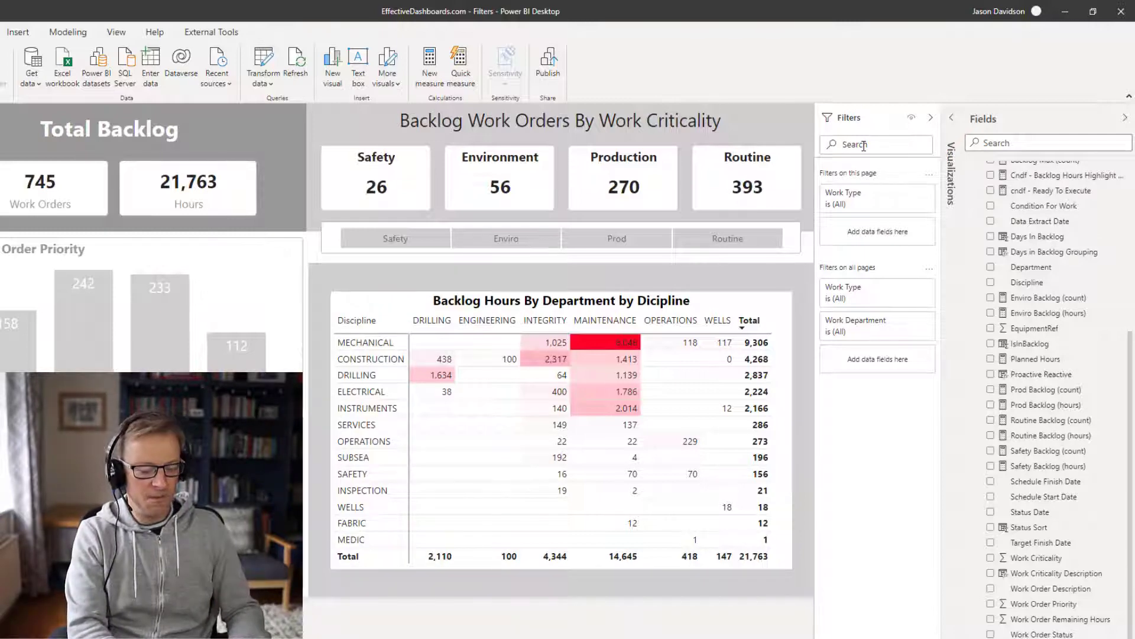
type("dep")
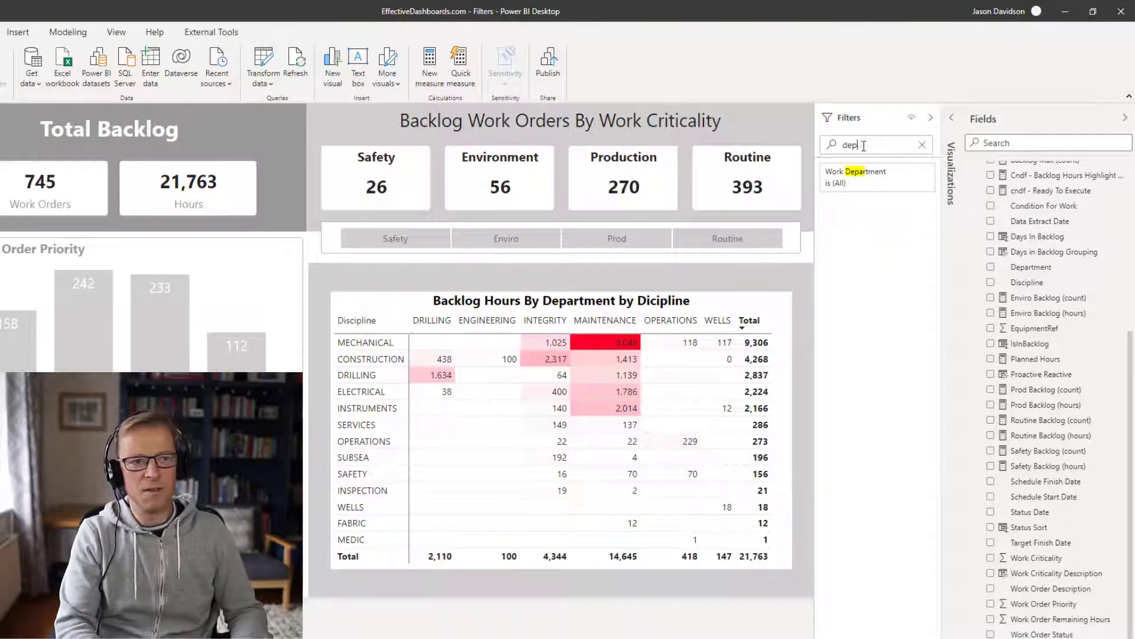
key("BackSpace")
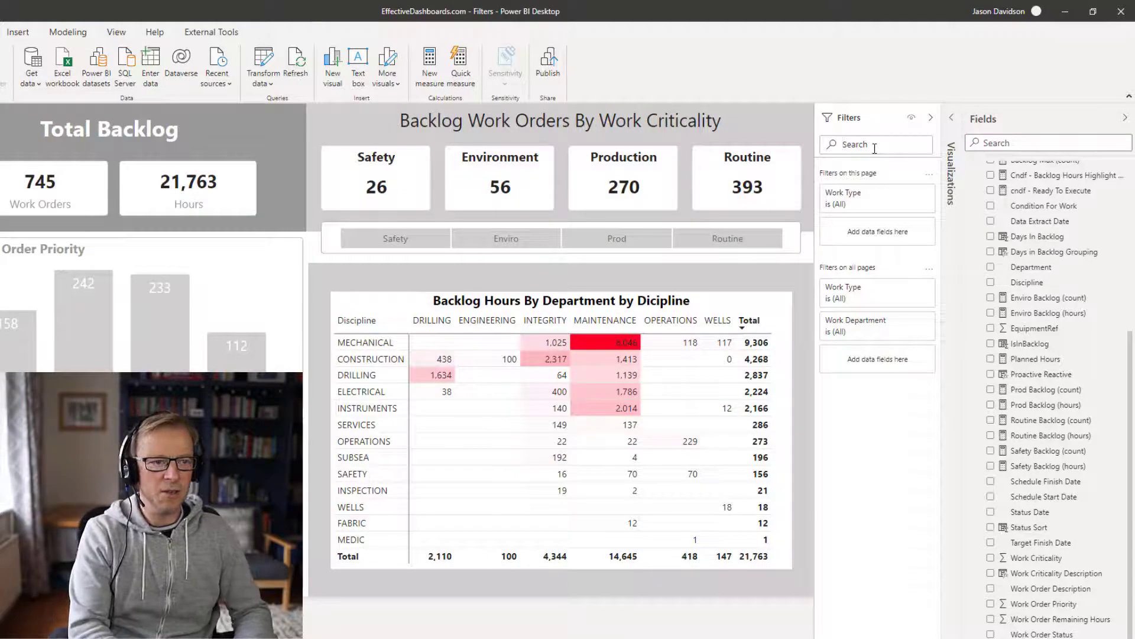
type("wort")
type("k ")
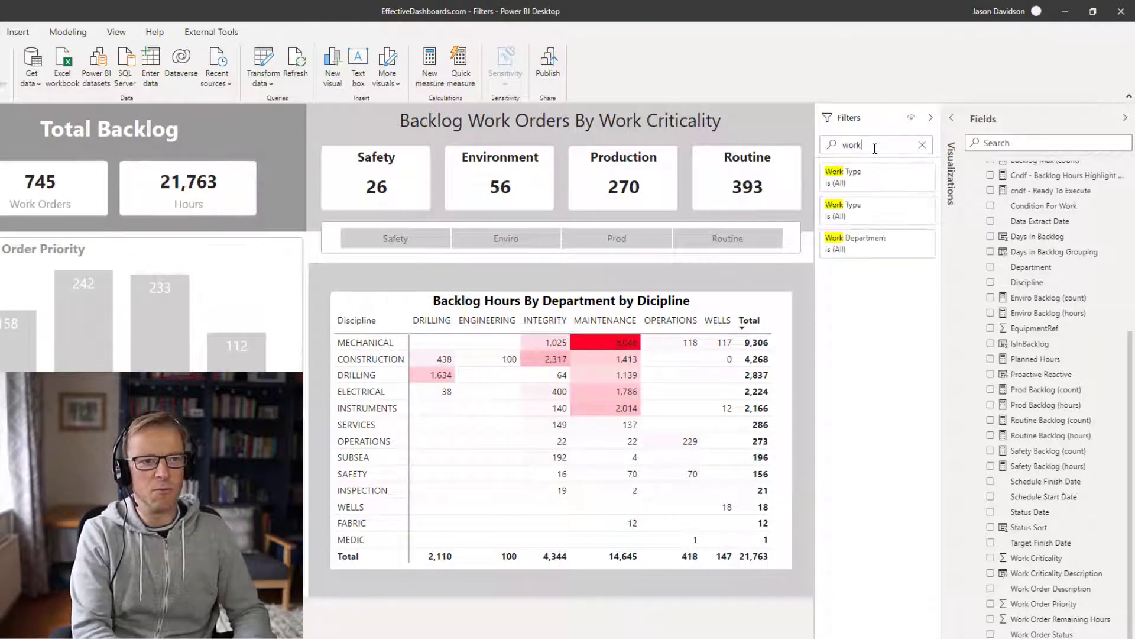
type("type")
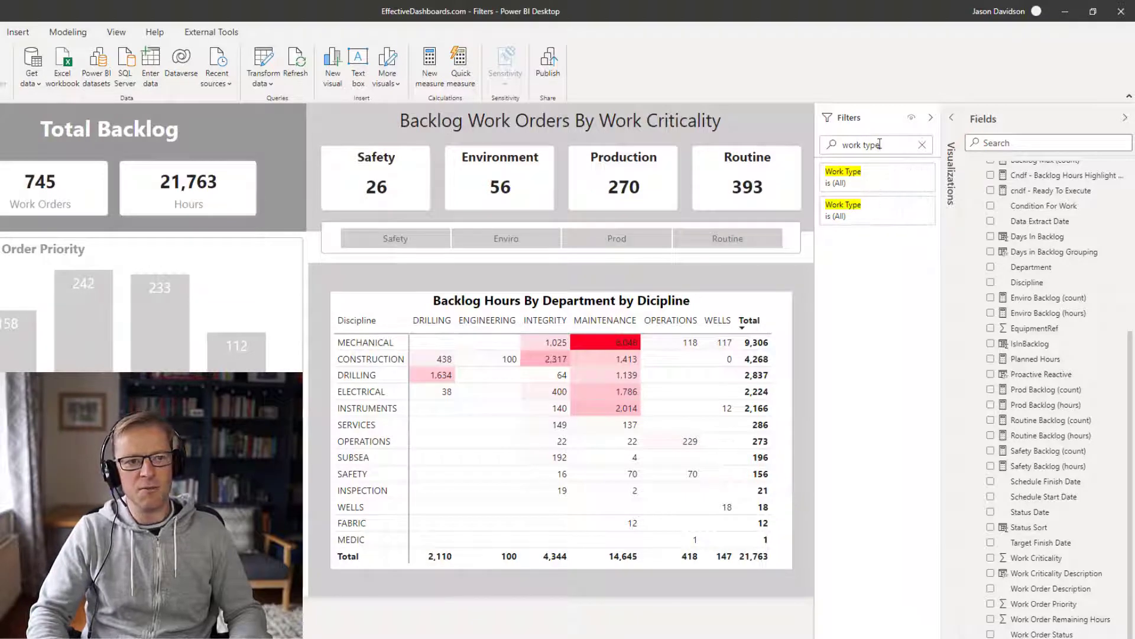
Step: Clear the "work type" search from the filter pane
left_click_drag(879, 144, 829, 142)
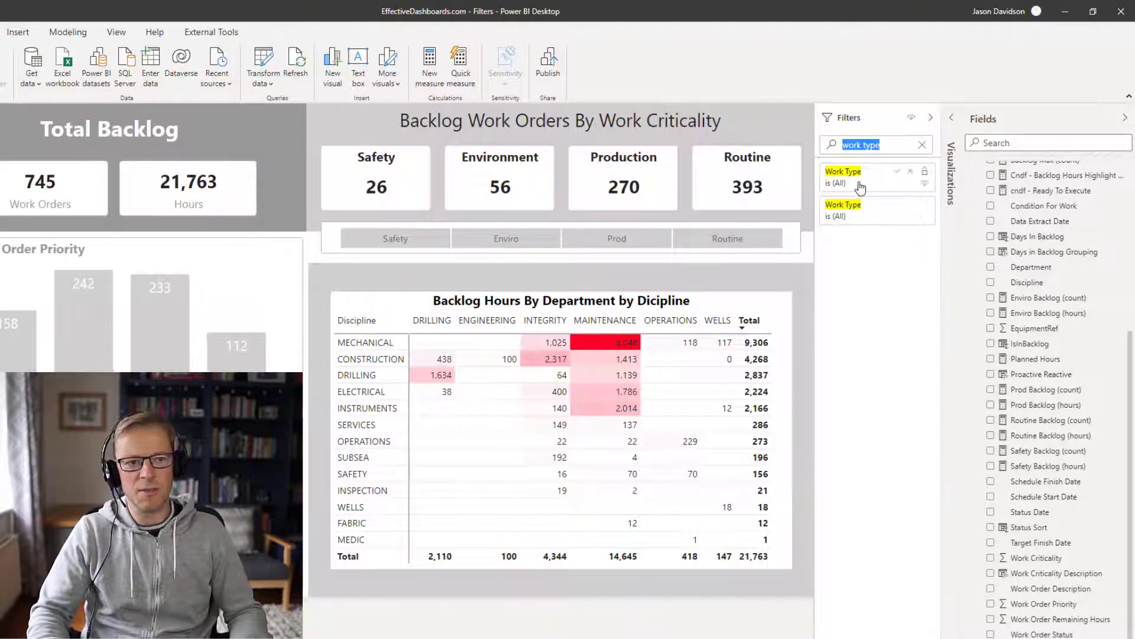
key("BackSpace")
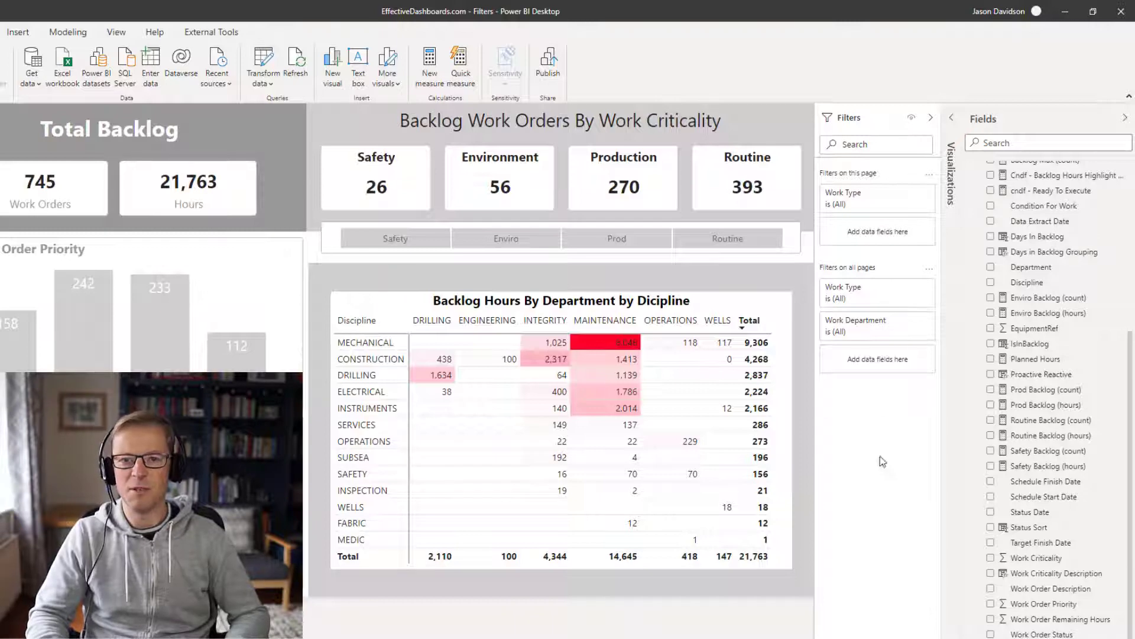
left_click(874, 142)
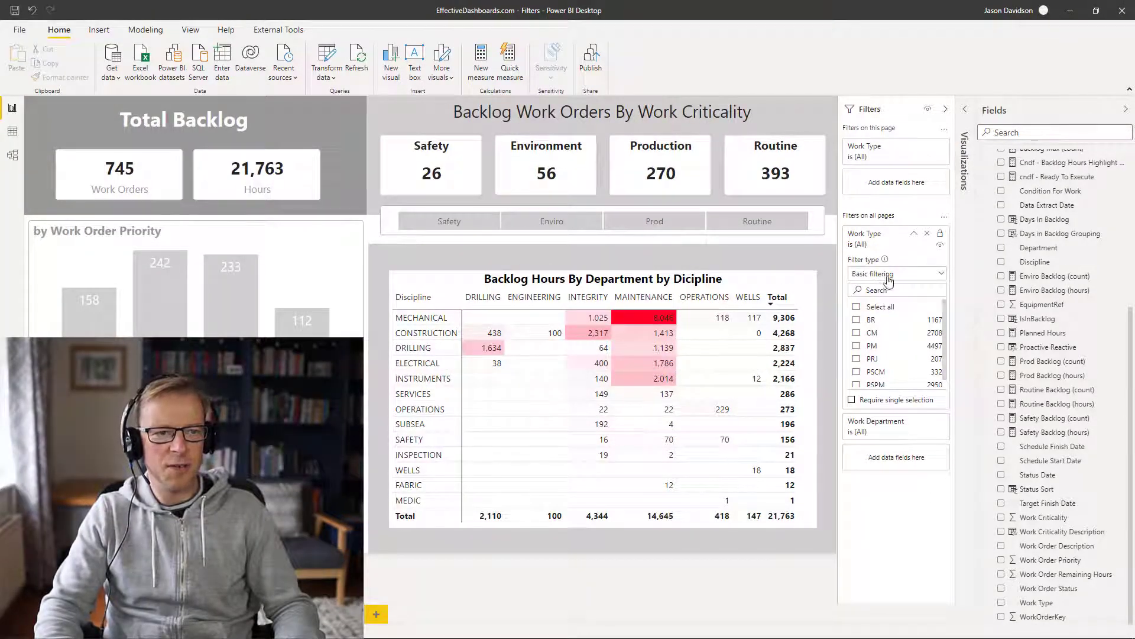
Step: Try the all-pages Work Type filter with BR, CM and PM individually and with BR and CM together, clearing each selection
left_click(857, 320)
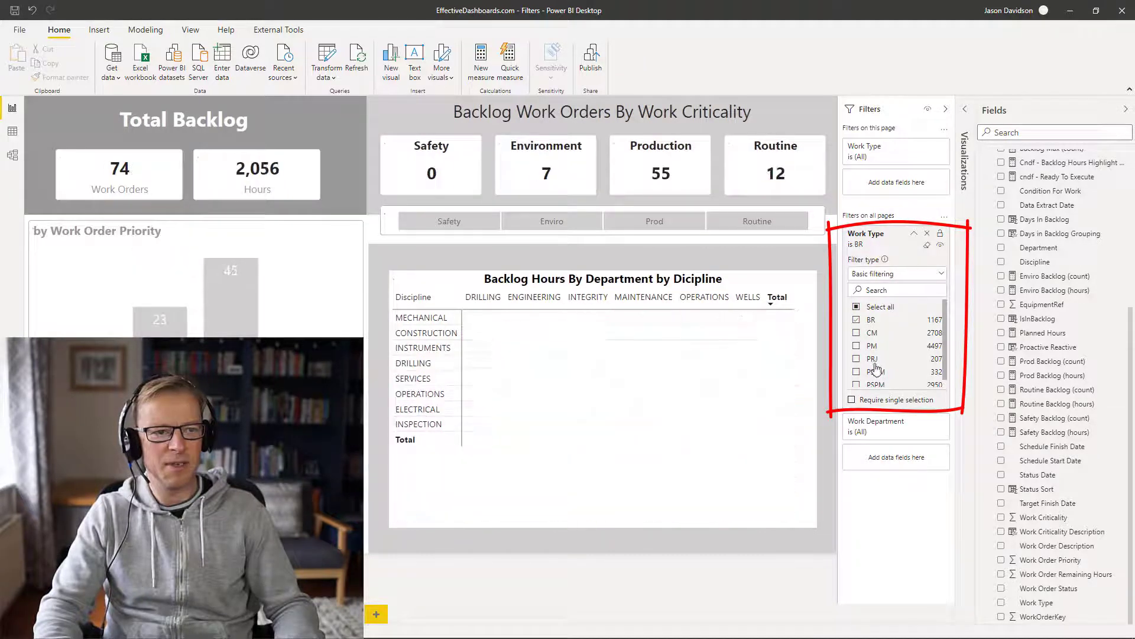
left_click(856, 320)
left_click(857, 333)
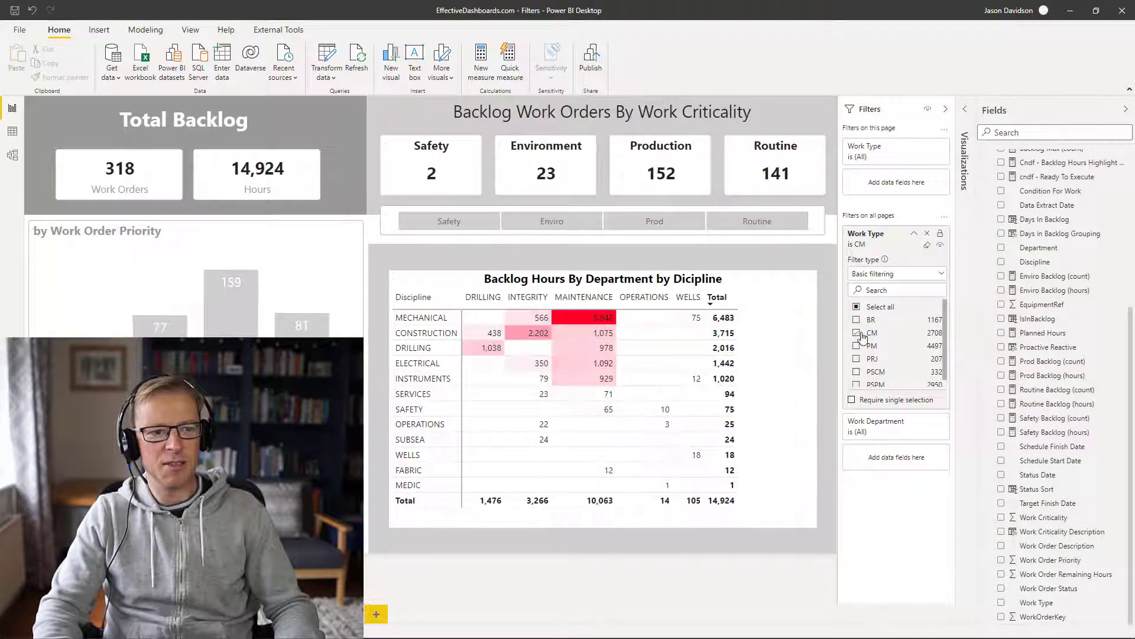
left_click(858, 333)
left_click(858, 346)
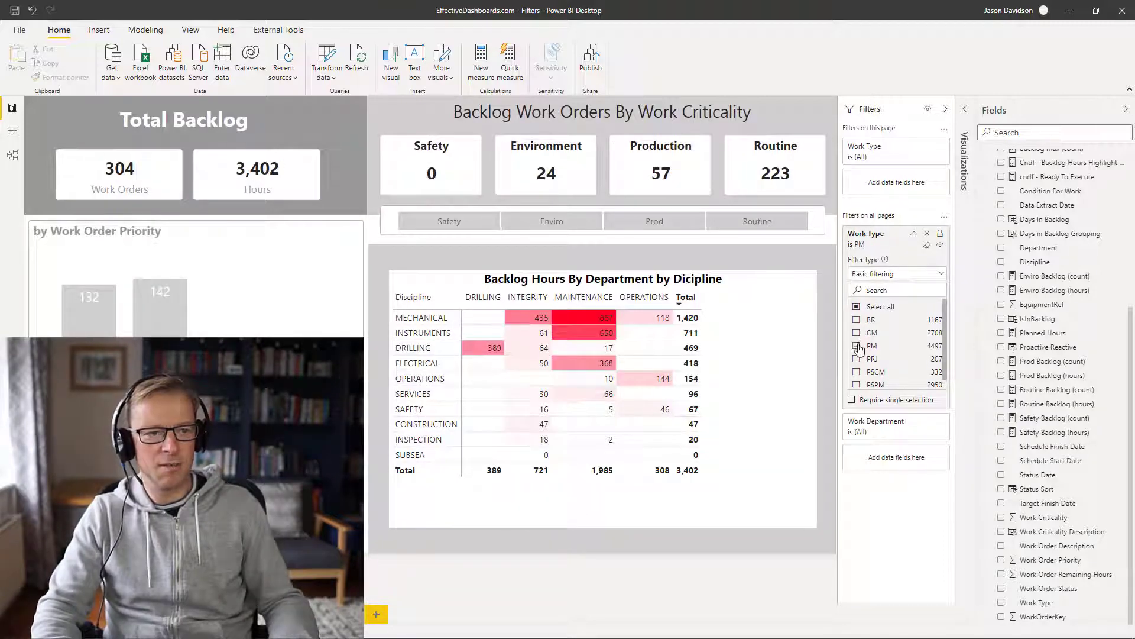
left_click(857, 346)
left_click(856, 320)
left_click(857, 332)
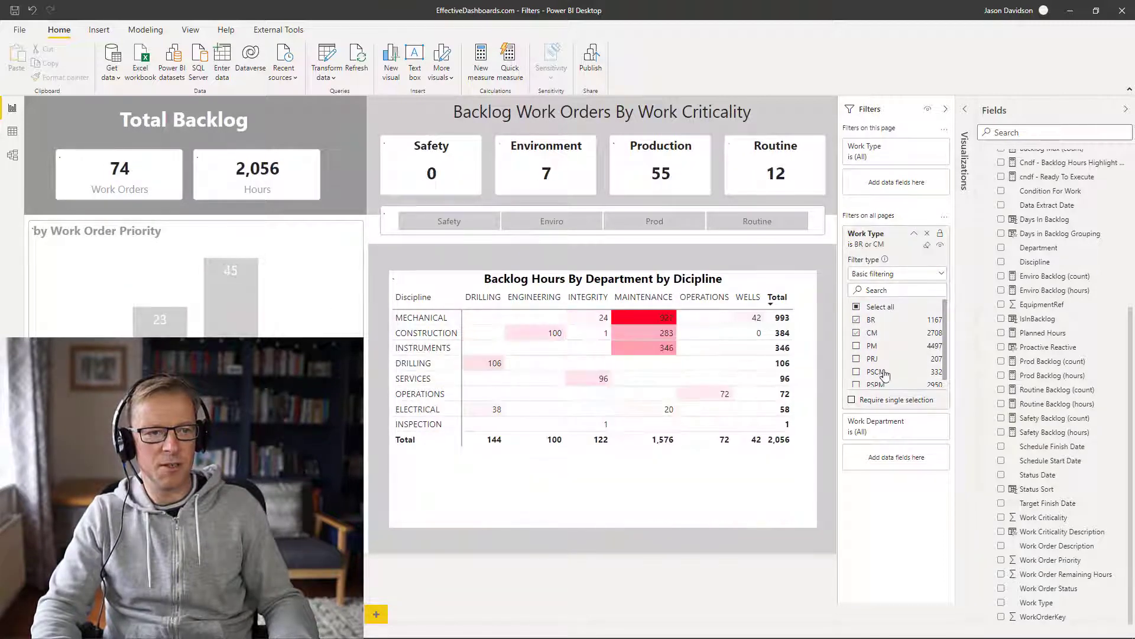
left_click(857, 333)
left_click(856, 320)
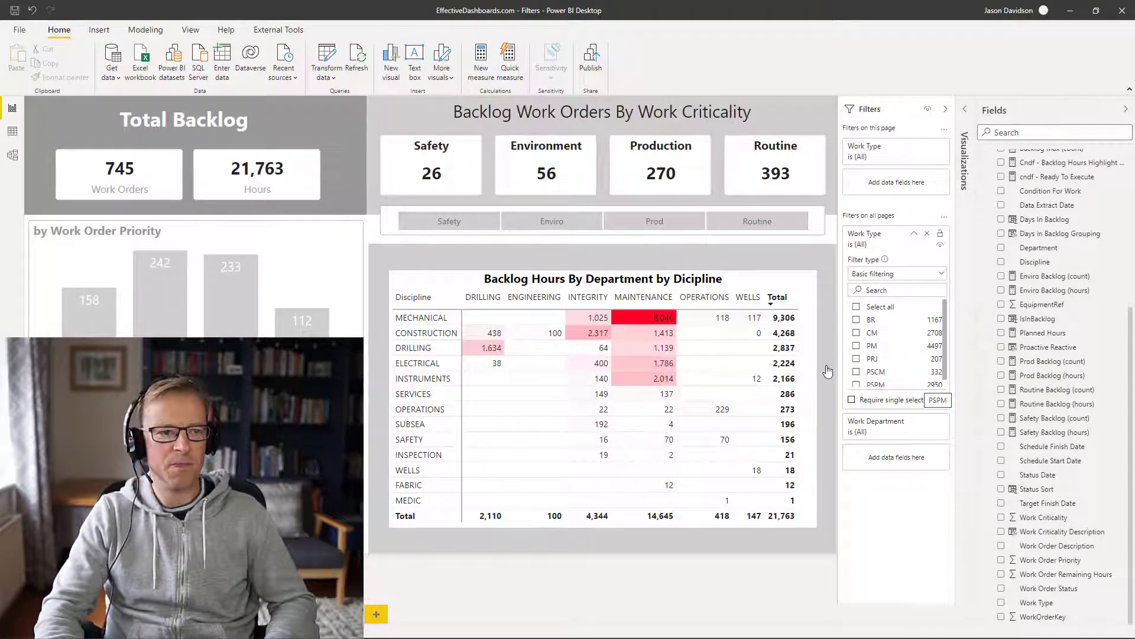
Step: In the current file's query reduction options, add Apply buttons to all basic filters
left_click(19, 31)
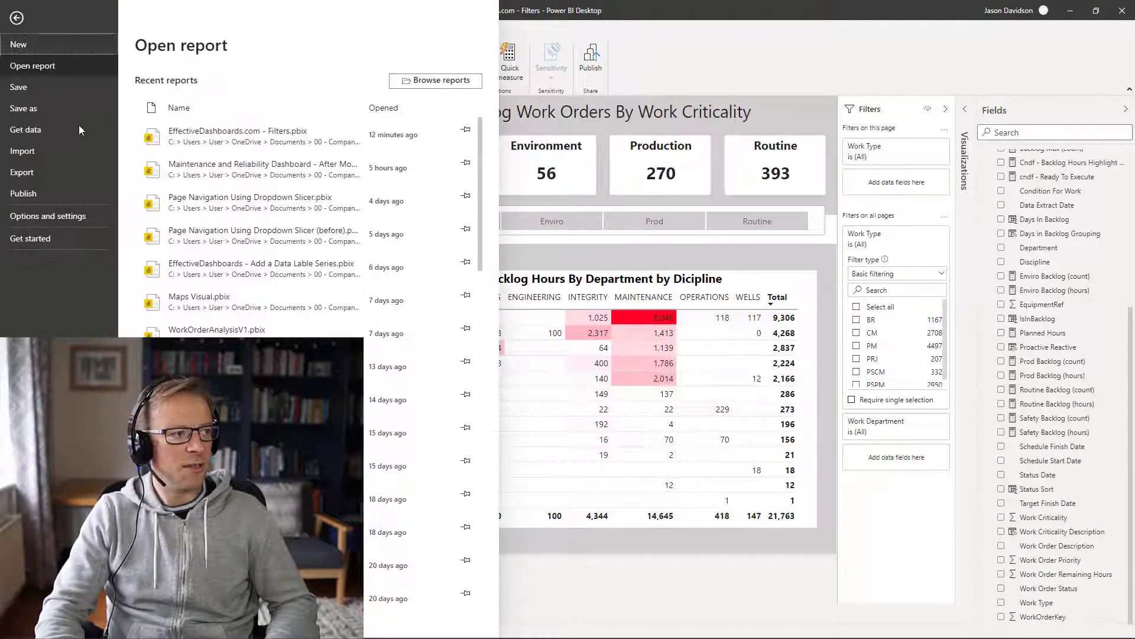
left_click(43, 217)
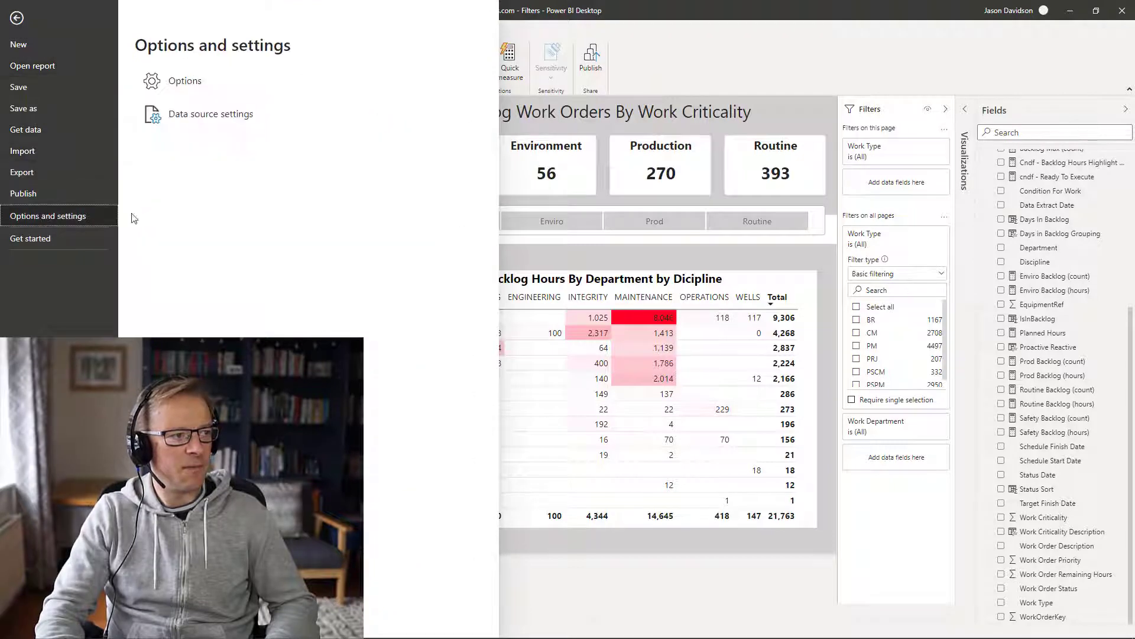
left_click(189, 88)
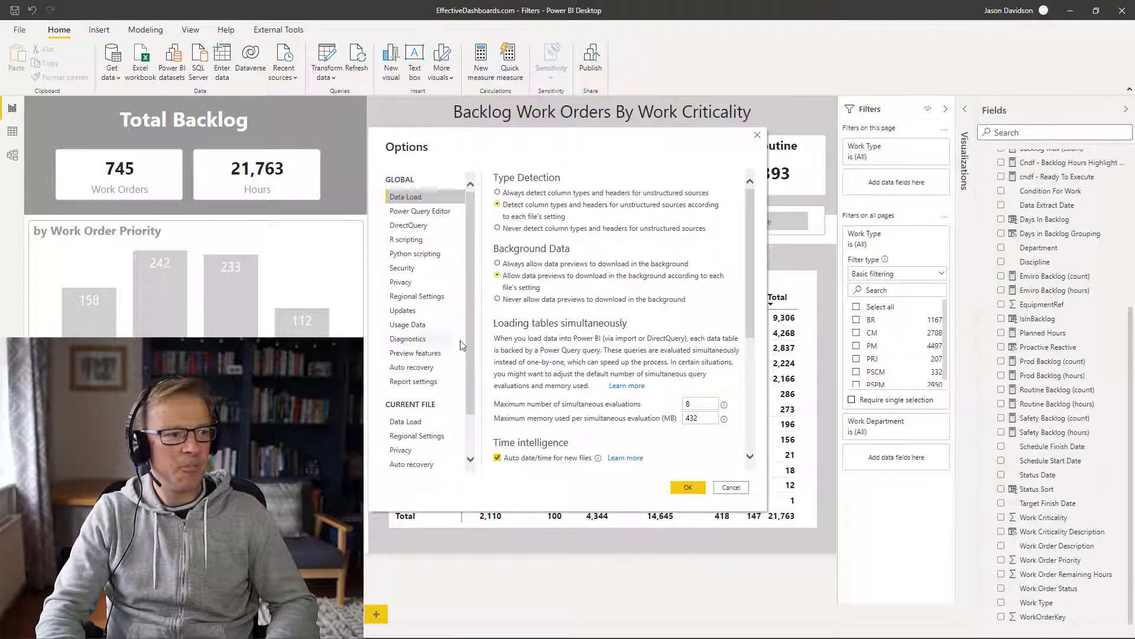
scroll(469, 321, "down", 2)
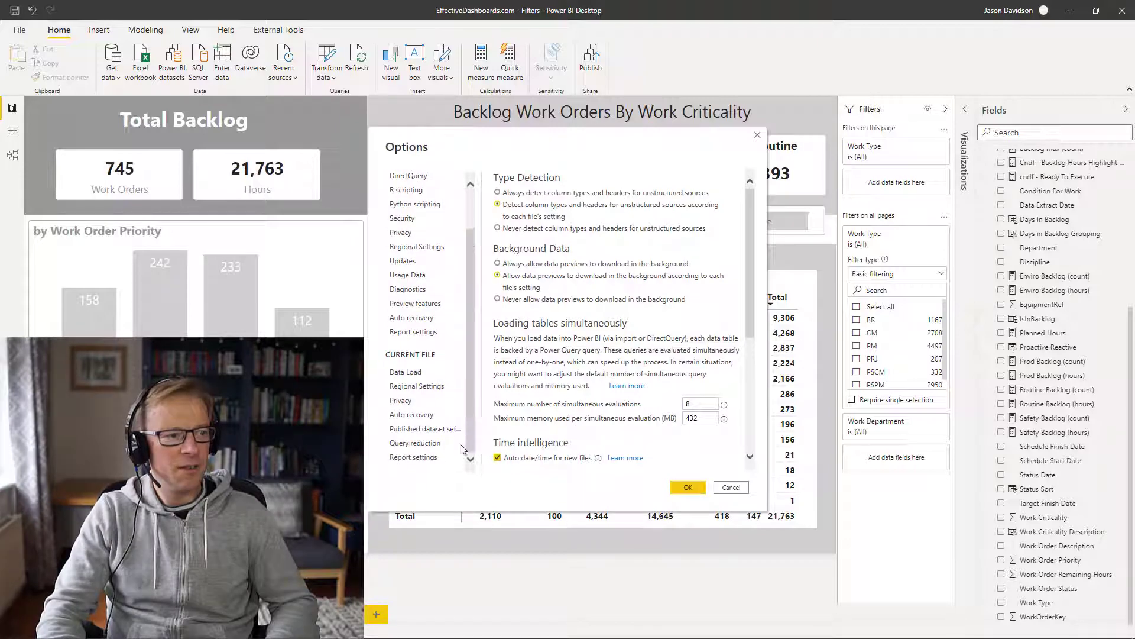
left_click(414, 444)
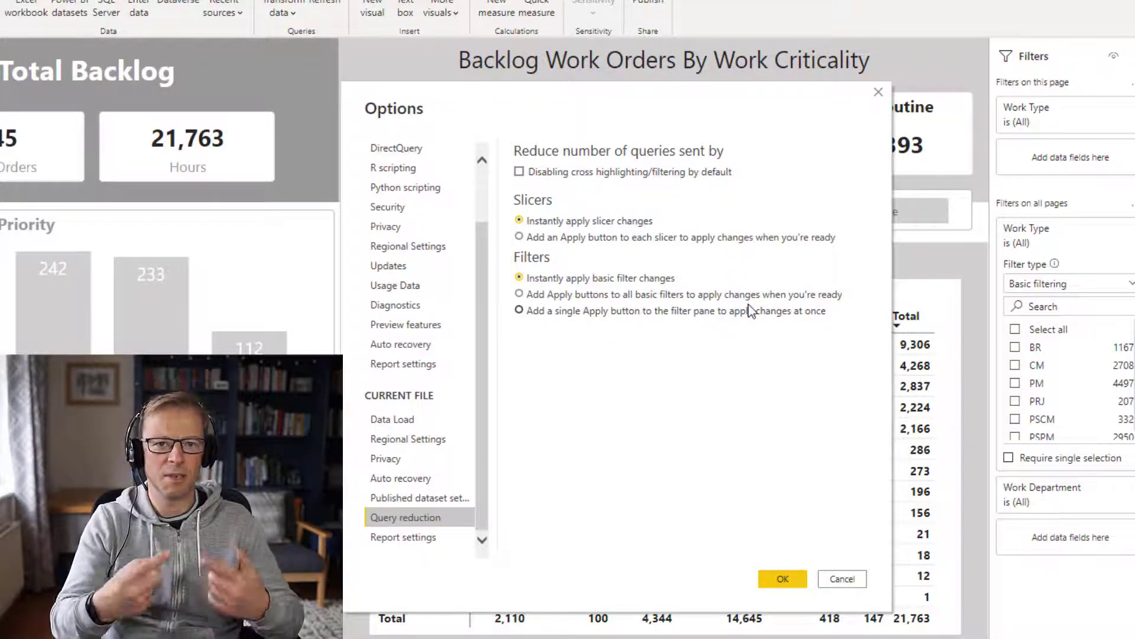
left_click(519, 295)
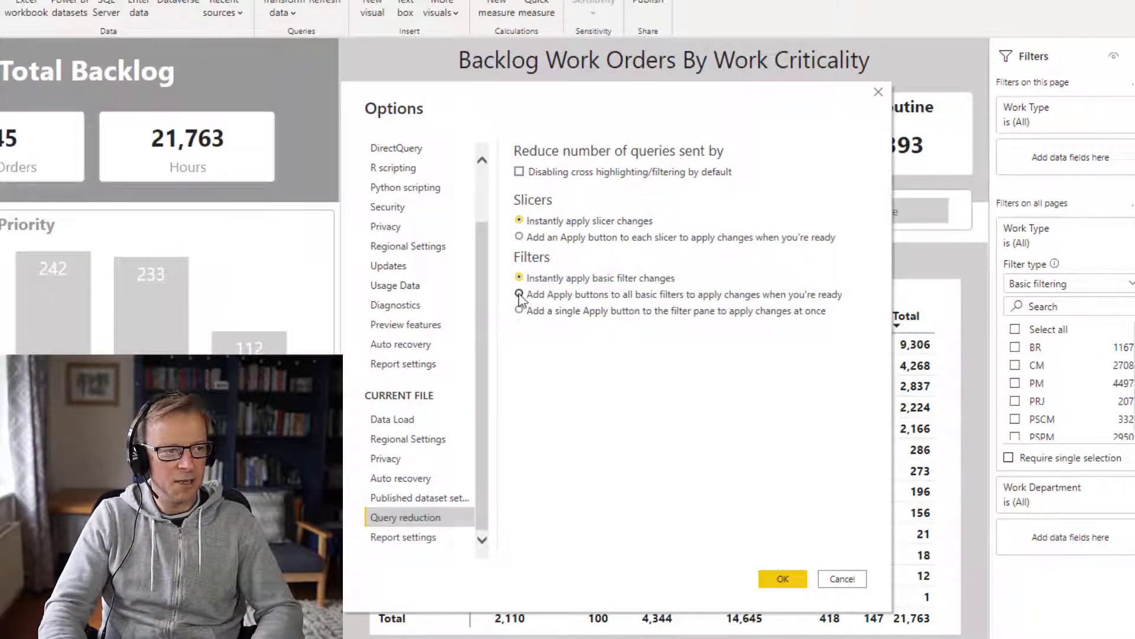
left_click(782, 577)
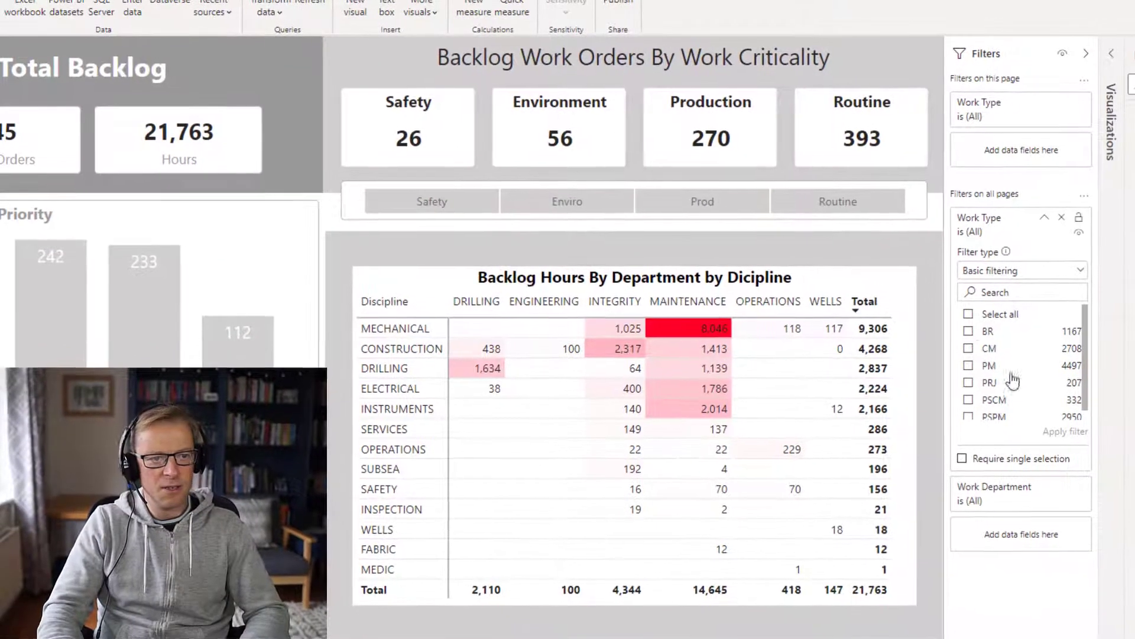
Step: Apply BR and CM in the all-pages Work Type filter, and clear that filter
left_click(1000, 342)
left_click(968, 349)
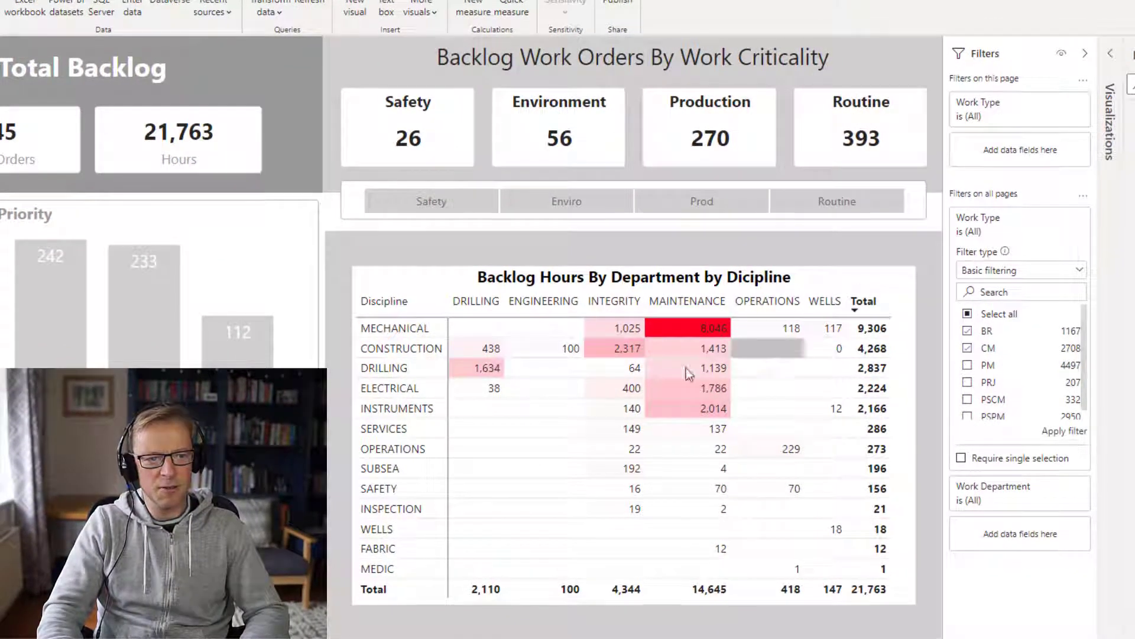
left_click(1071, 433)
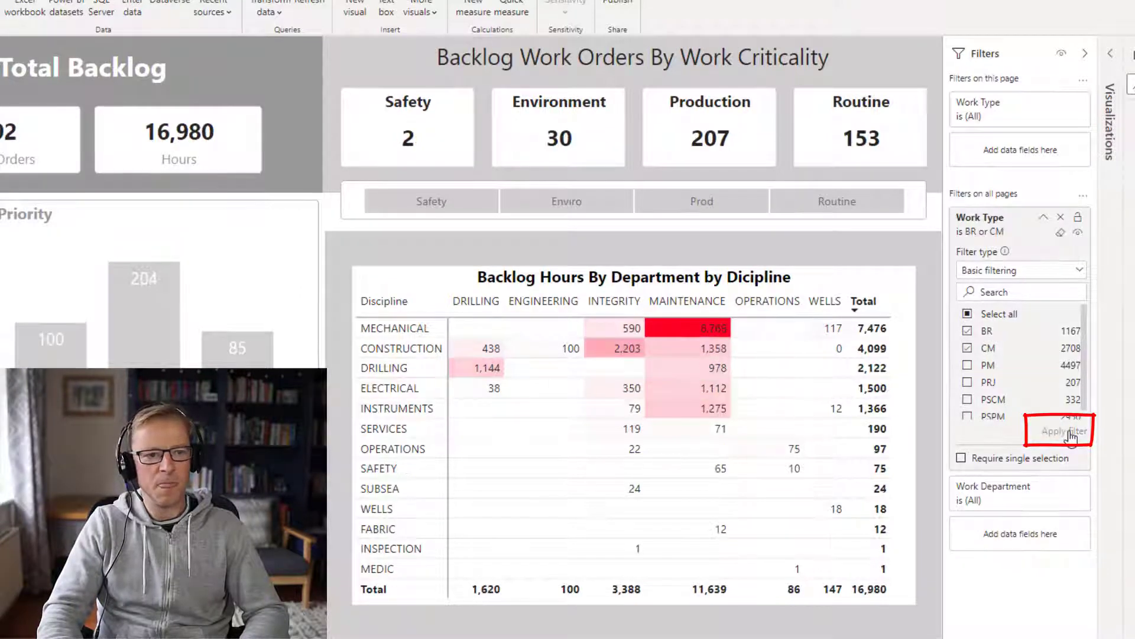
left_click(1062, 234)
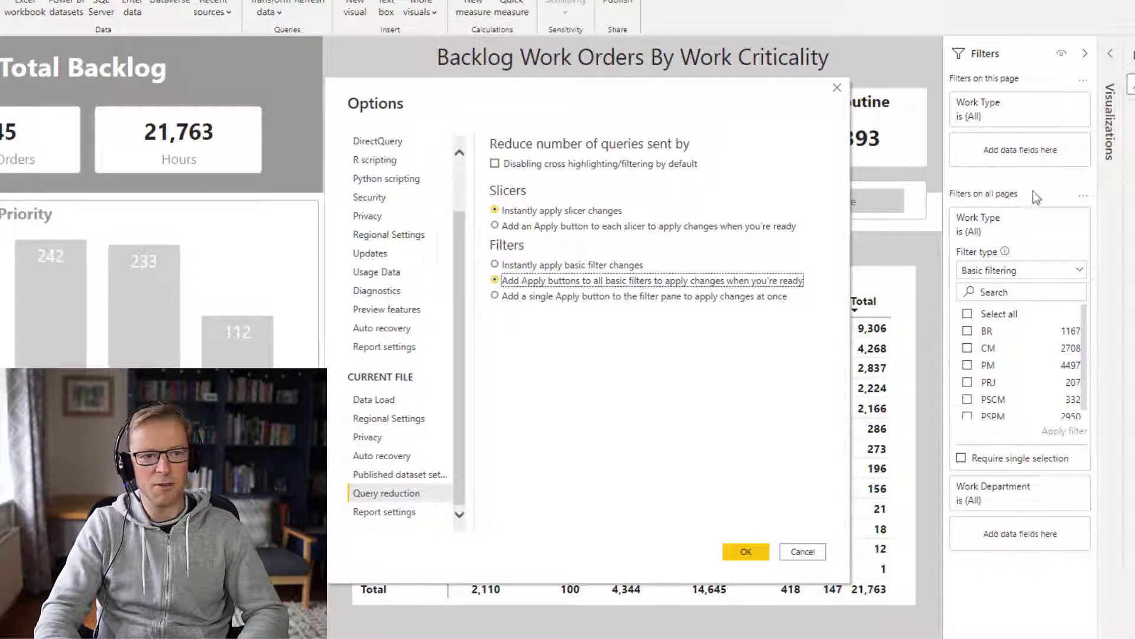
Step: Change the query reduction setting for filters to a single Apply button for the whole filter pane
left_click(496, 295)
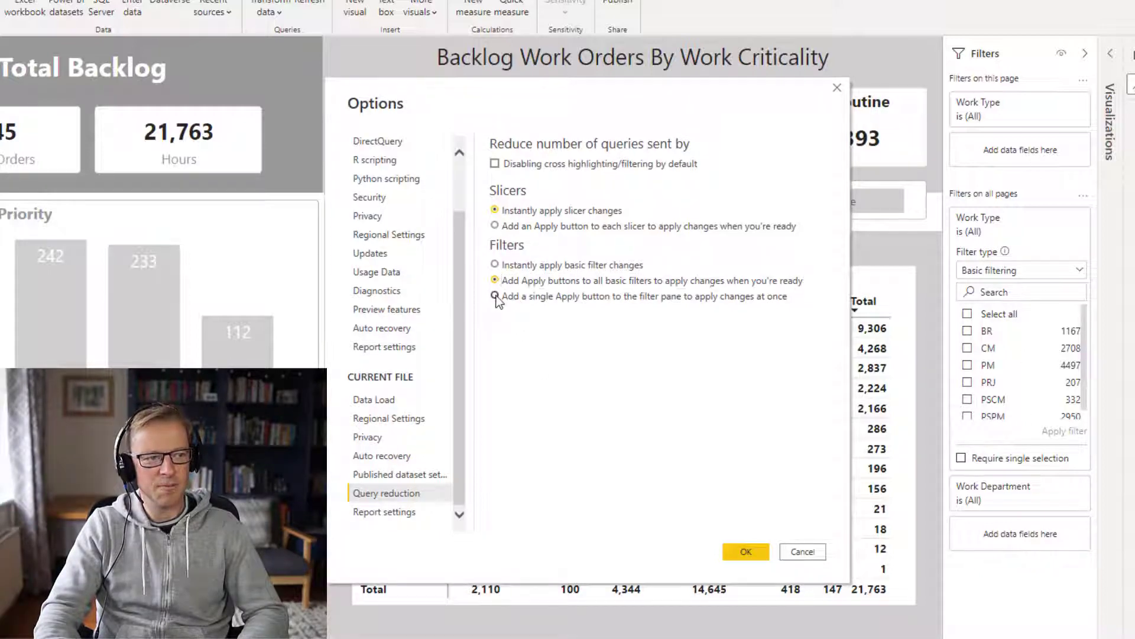
left_click(745, 551)
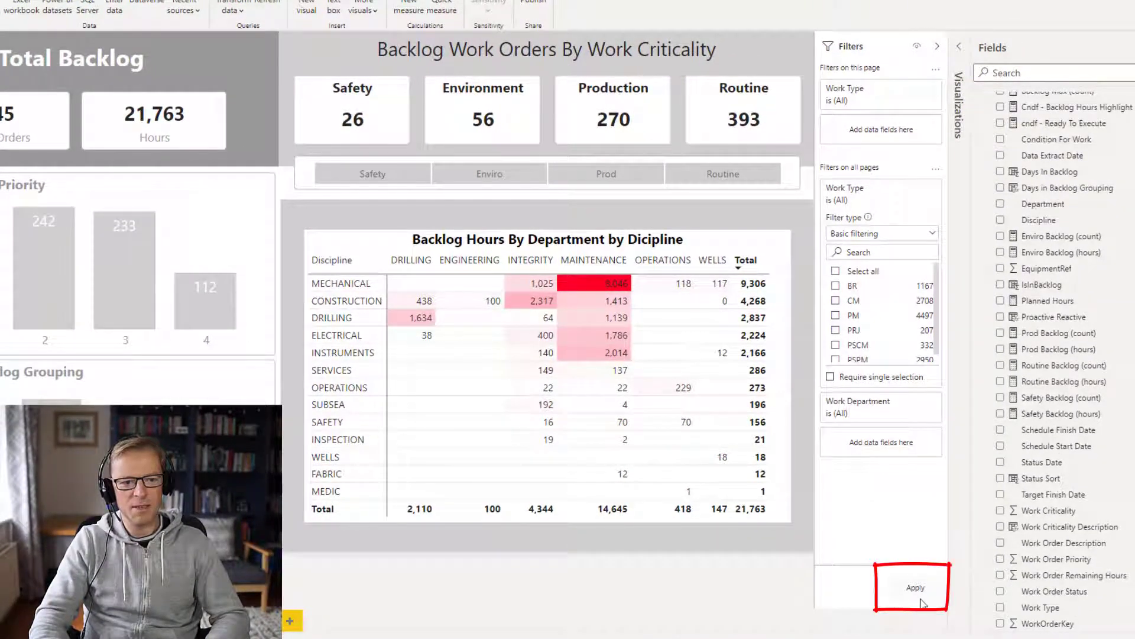
Step: Select BR in the all-pages Work Type filter and MAINTENANCE in Work Department, and apply both changes at once
left_click(836, 286)
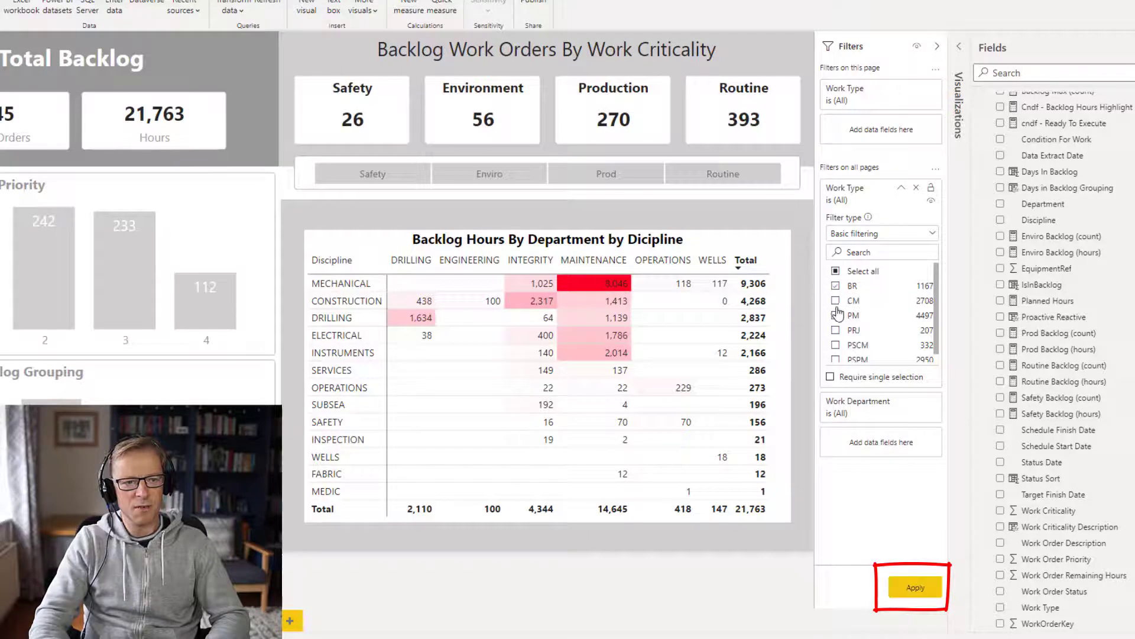
left_click(901, 188)
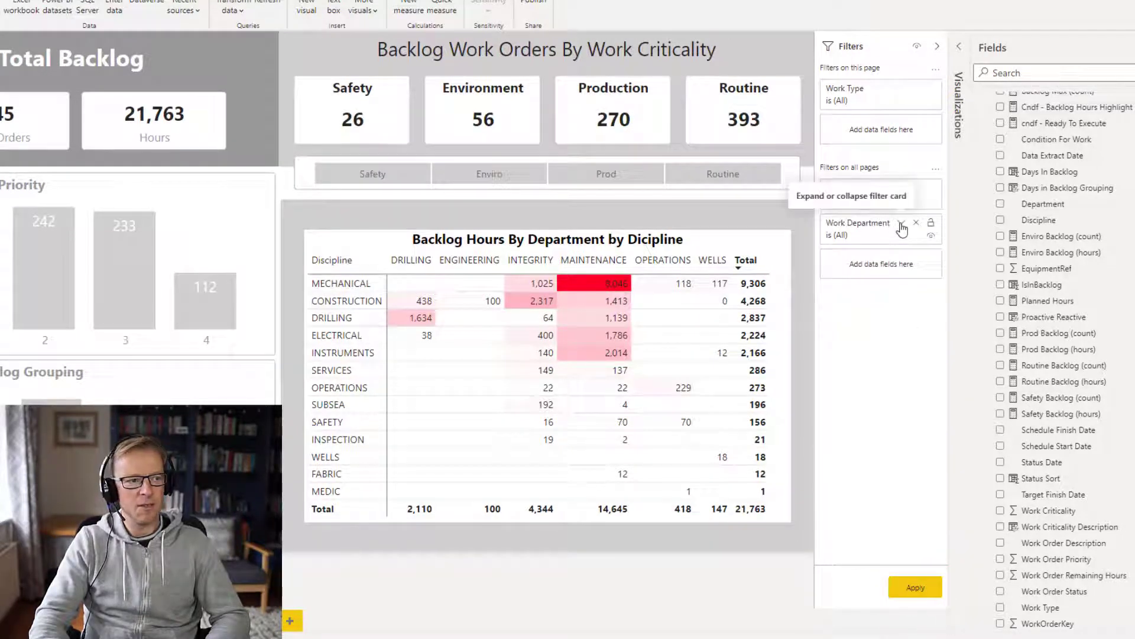
left_click(901, 227)
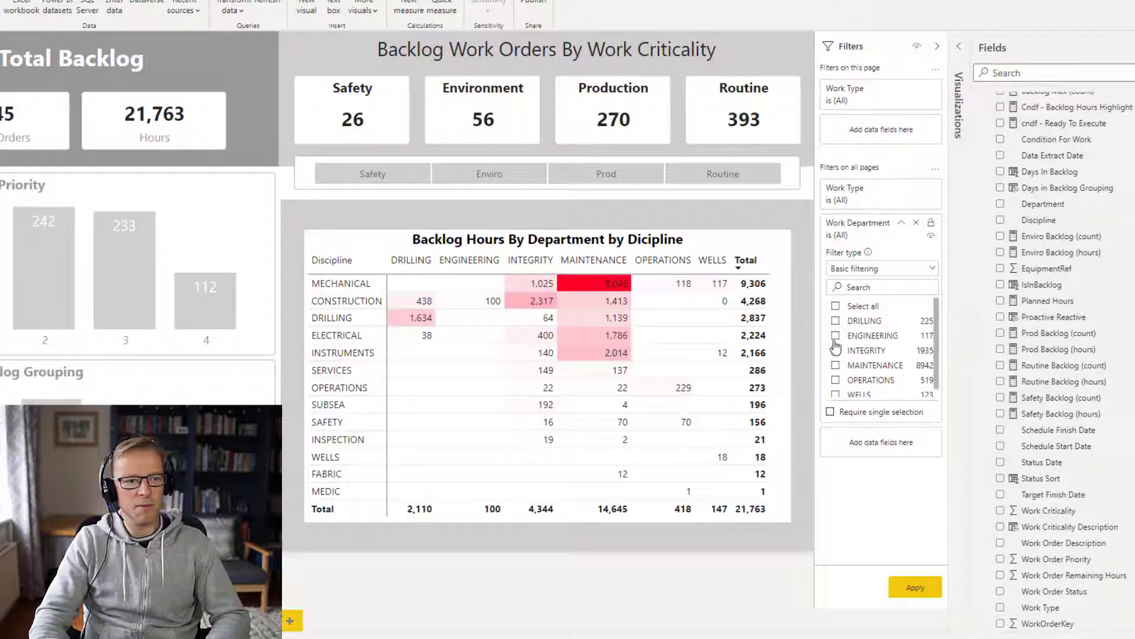
left_click(836, 365)
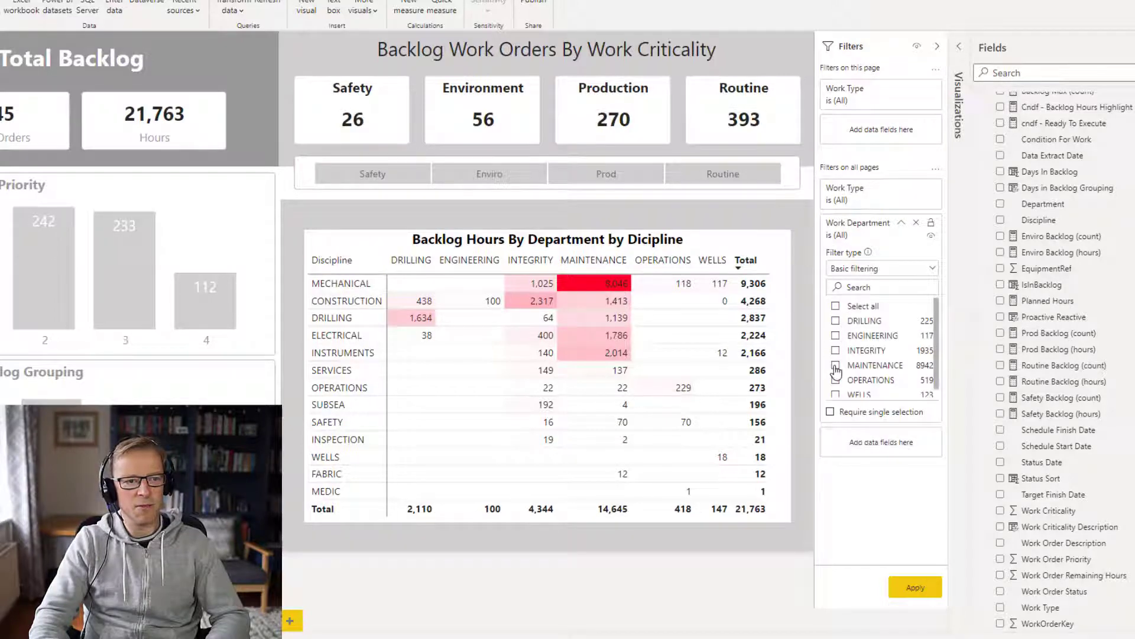
left_click(906, 228)
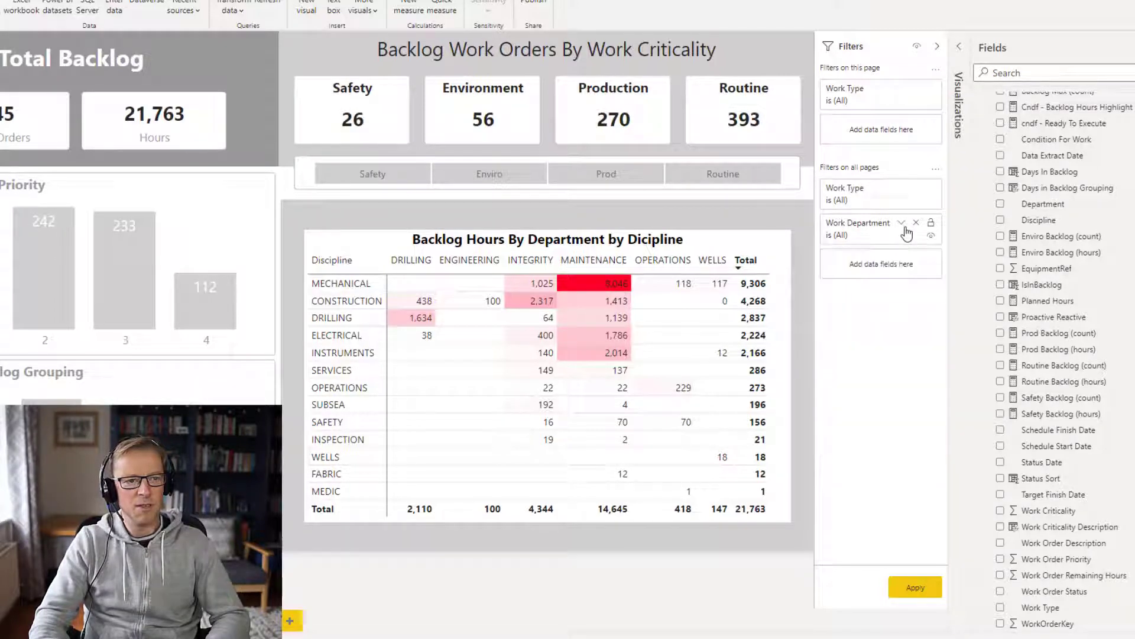
left_click(914, 589)
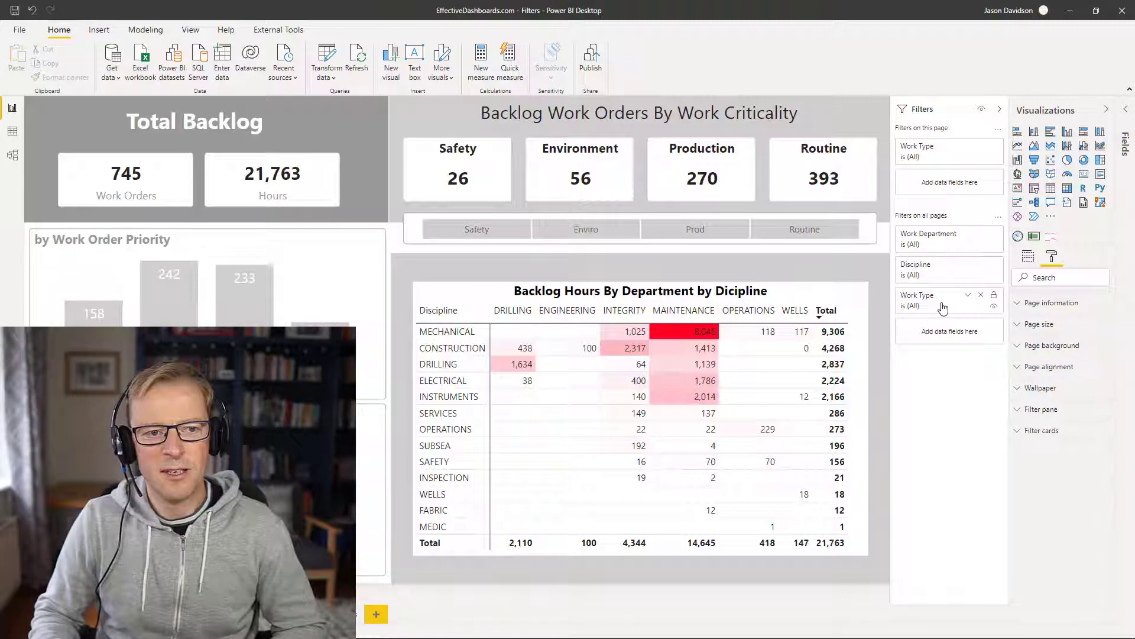
Step: Reorder the filters on all pages so Work Type comes first, and check the section's sorting options
left_click_drag(949, 300, 919, 242)
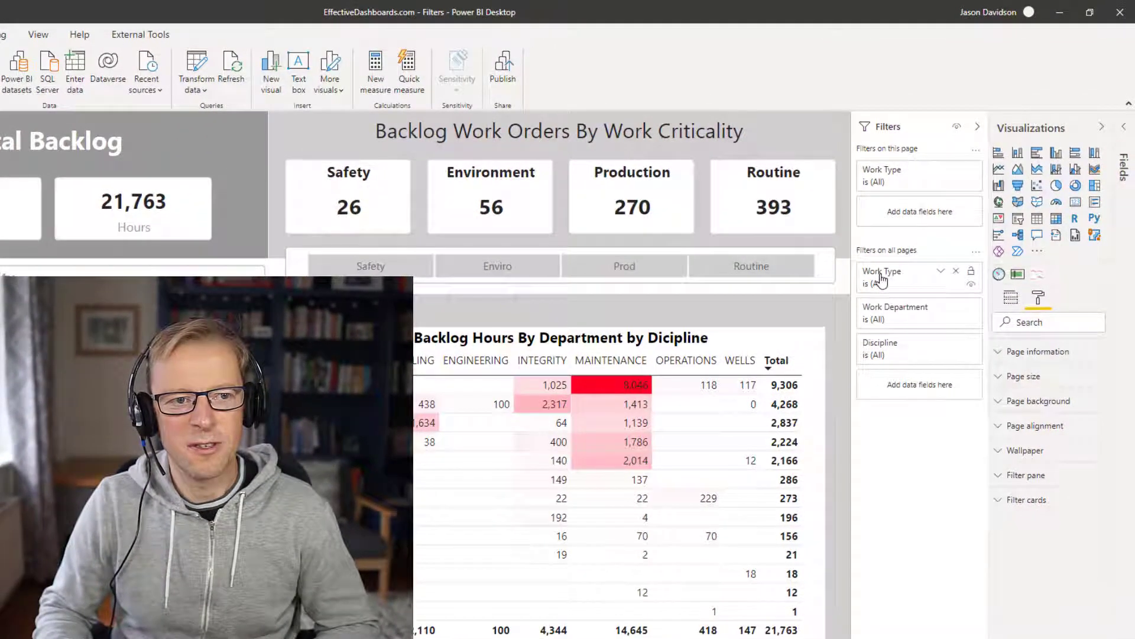
left_click_drag(908, 349, 922, 312)
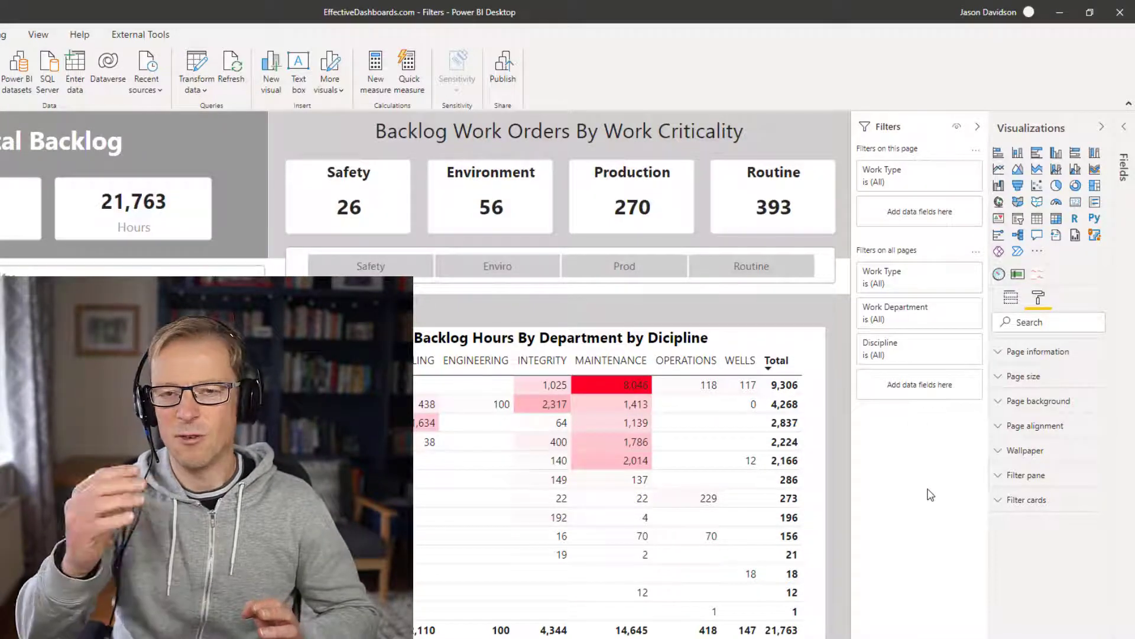
left_click(976, 253)
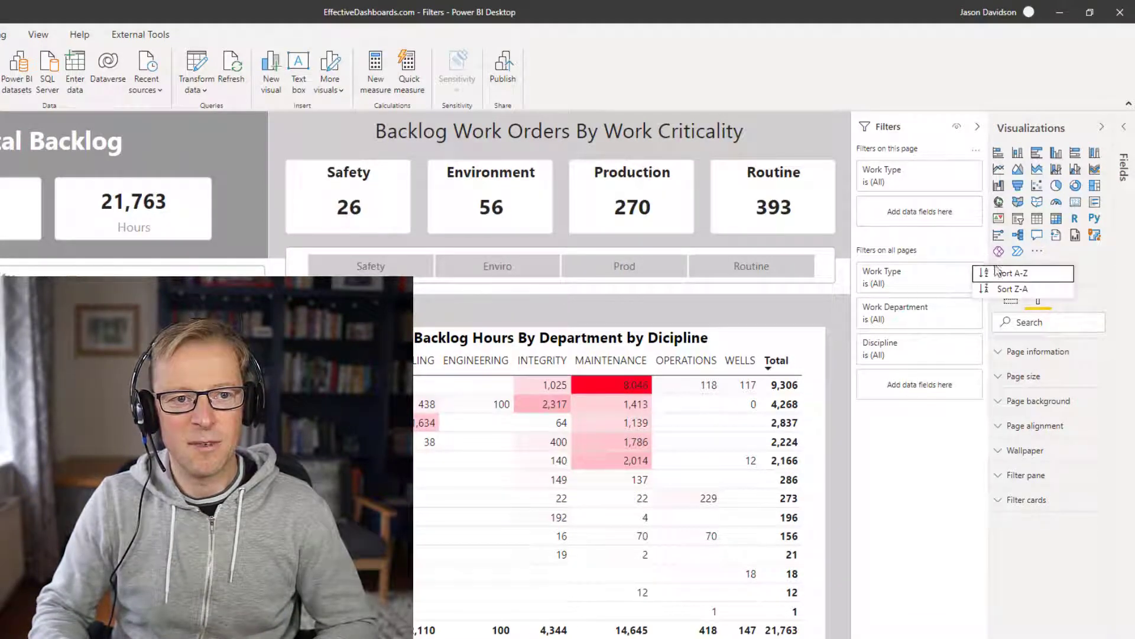
left_click(920, 419)
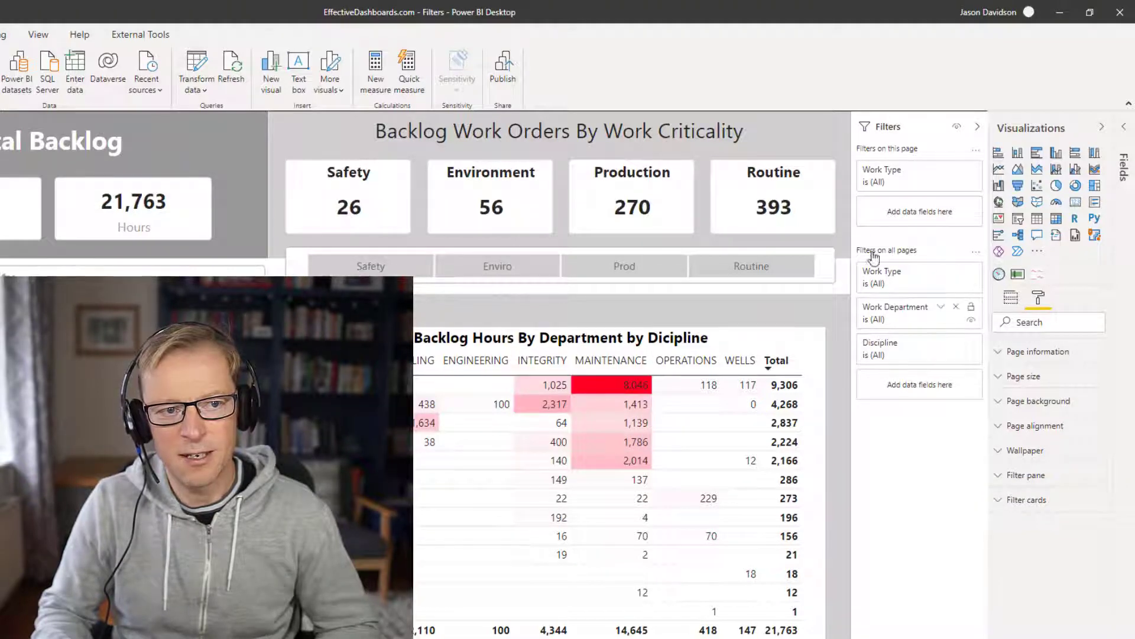
Step: Set the filter pane's title text size to 9 pt and look through its other formatting options
left_click(1000, 477)
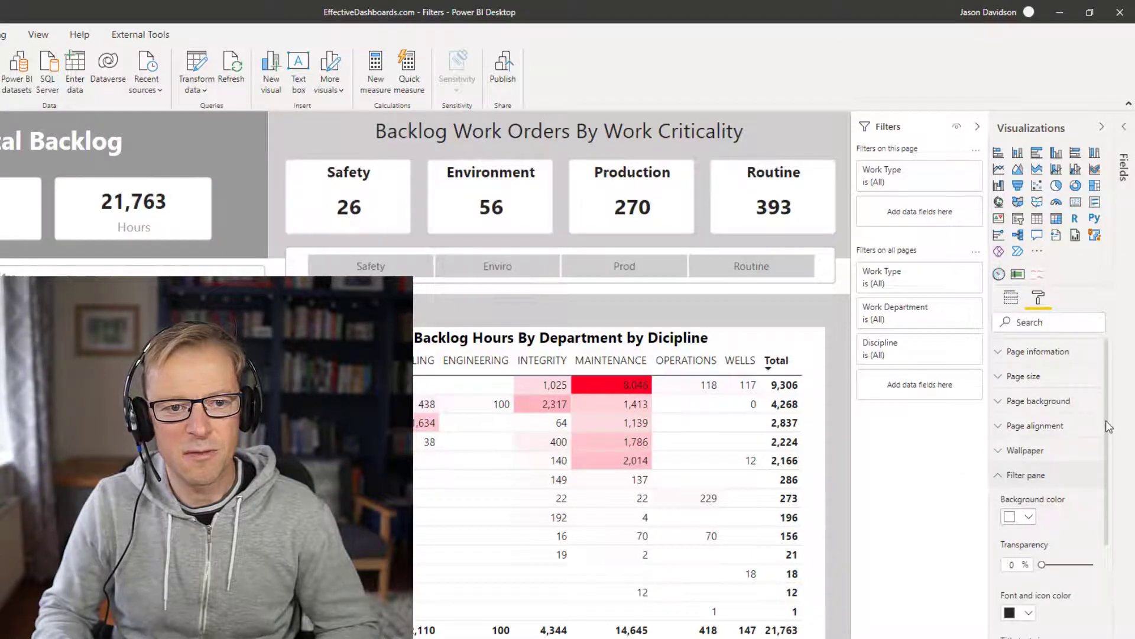
scroll(1108, 425, "down", 2)
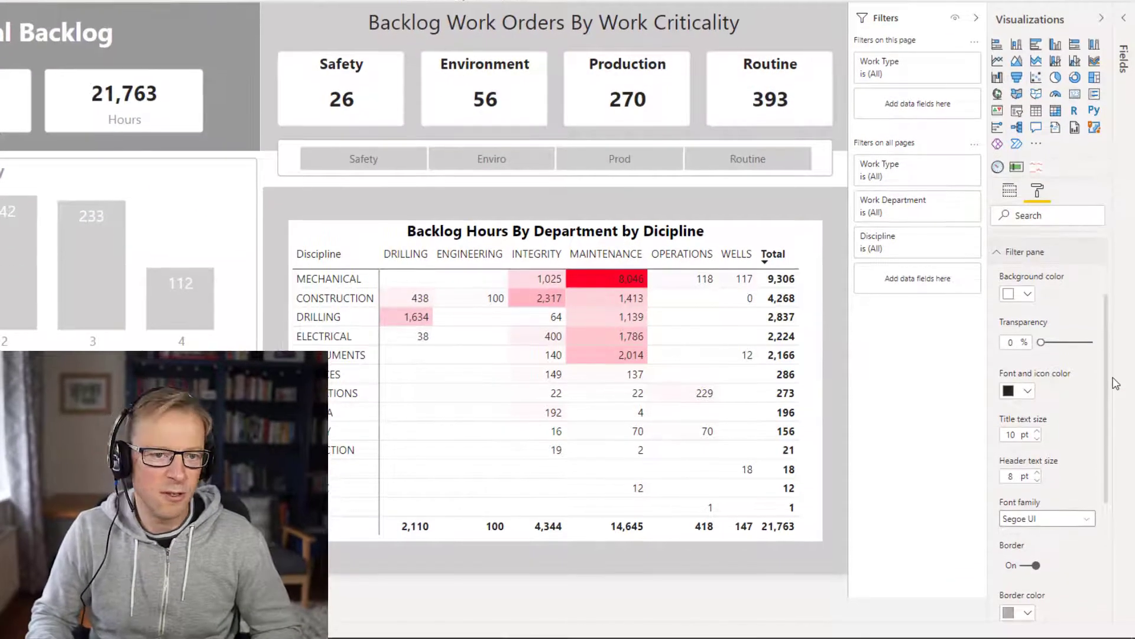
scroll(1116, 391, "down", 2)
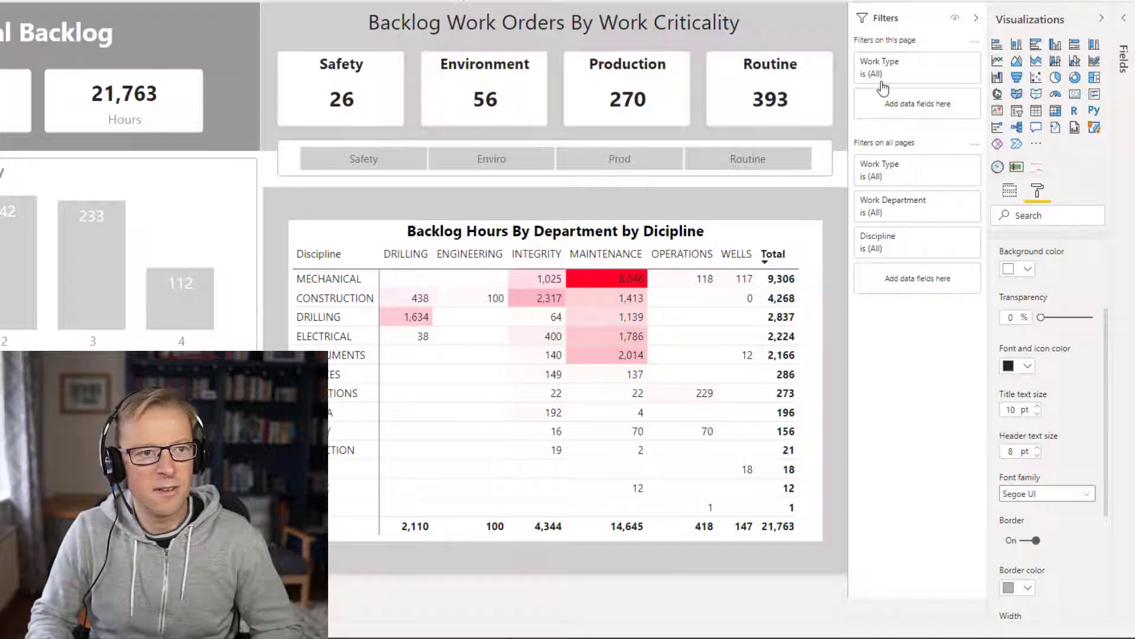
left_click(1037, 413)
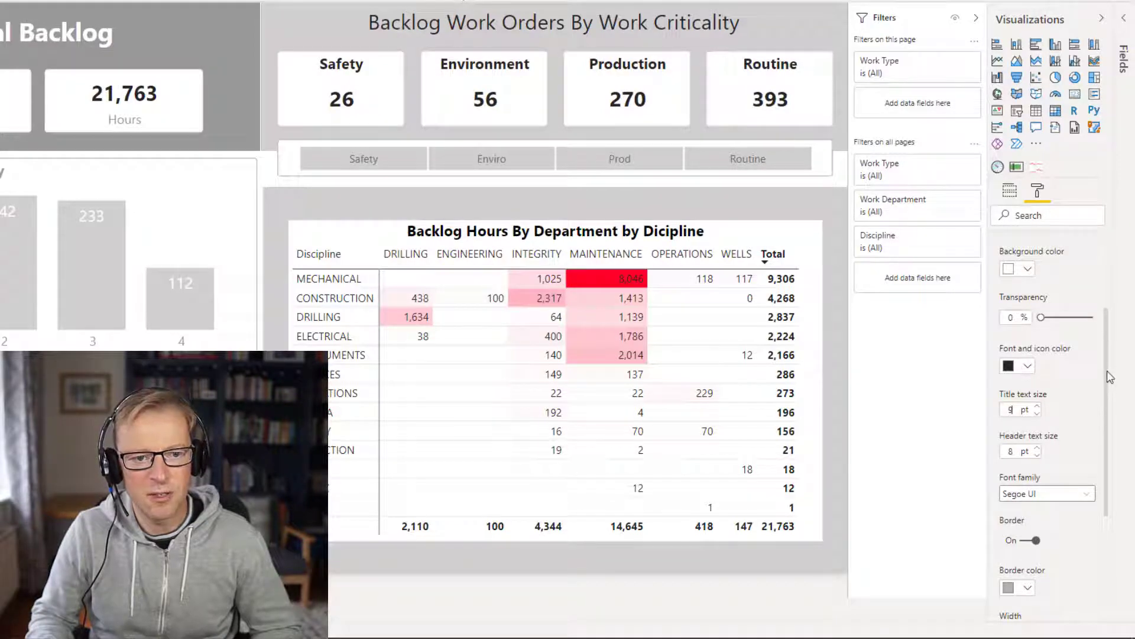
left_click_drag(1110, 378, 1109, 447)
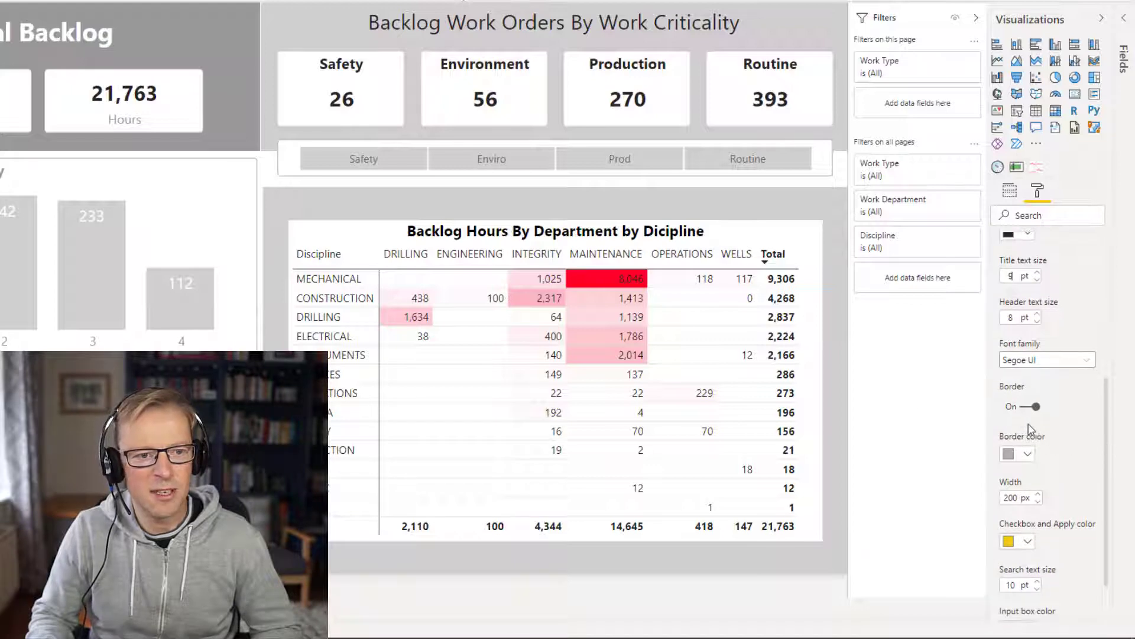
Step: Narrow the filter pane to 180 px and check how the filter names fit
left_click(1039, 502)
left_click(1039, 503)
left_click(1038, 502)
left_click(1038, 502)
left_click(1038, 502)
left_click(1038, 502)
left_click(1038, 502)
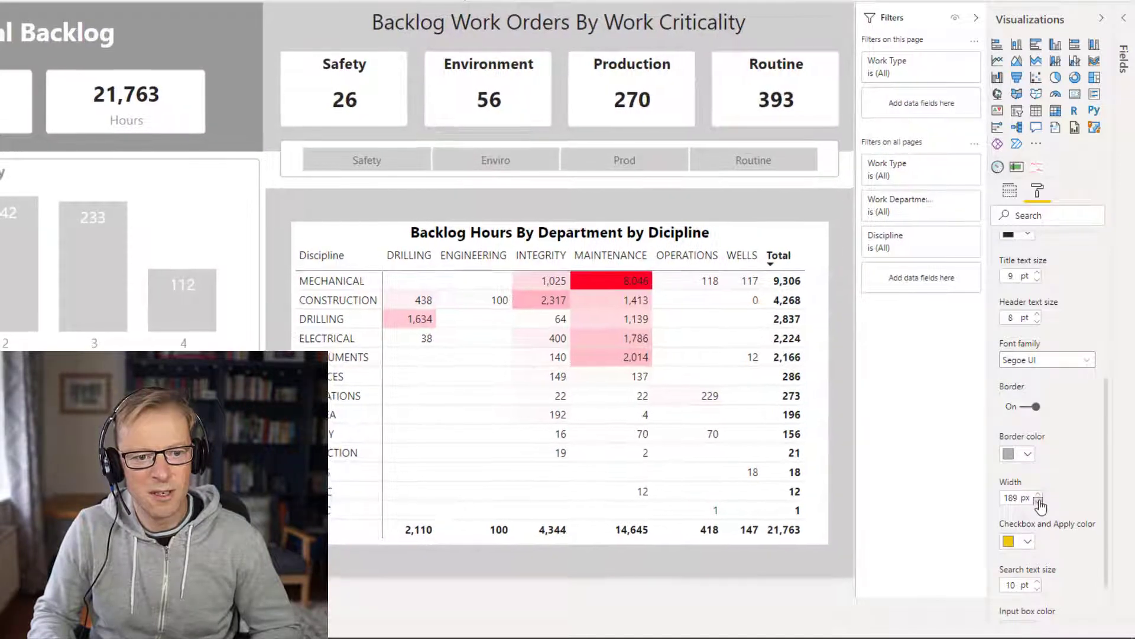
left_click(1039, 503)
left_click(1038, 502)
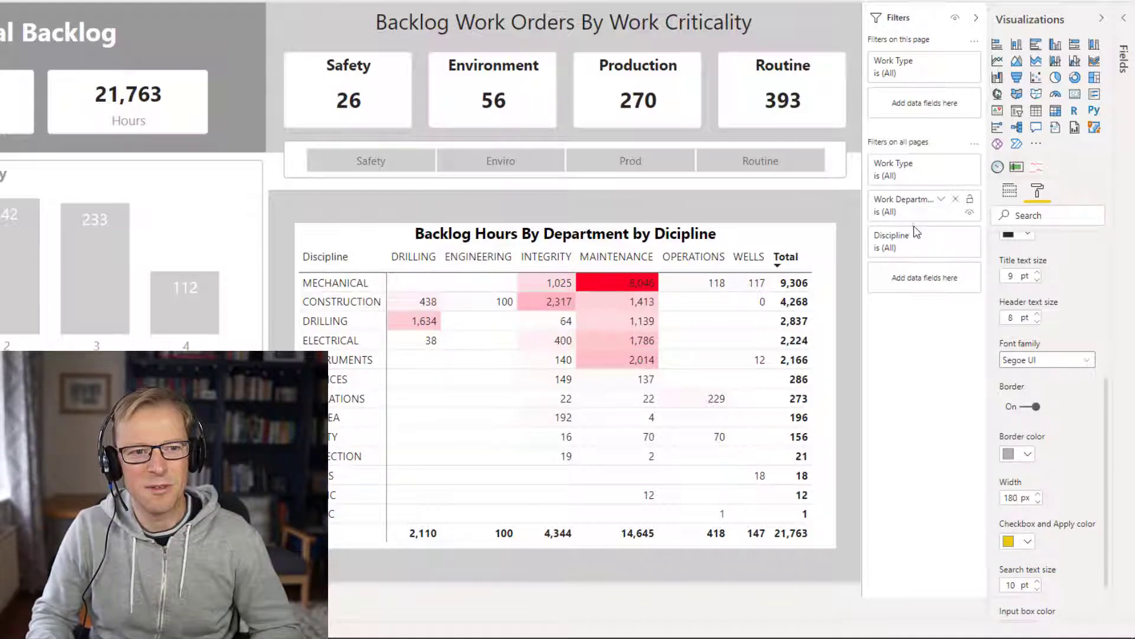
Step: Set the filter pane's width to 195 px and look through its remaining formatting options
left_click(1038, 494)
left_click(1039, 494)
left_click(1039, 495)
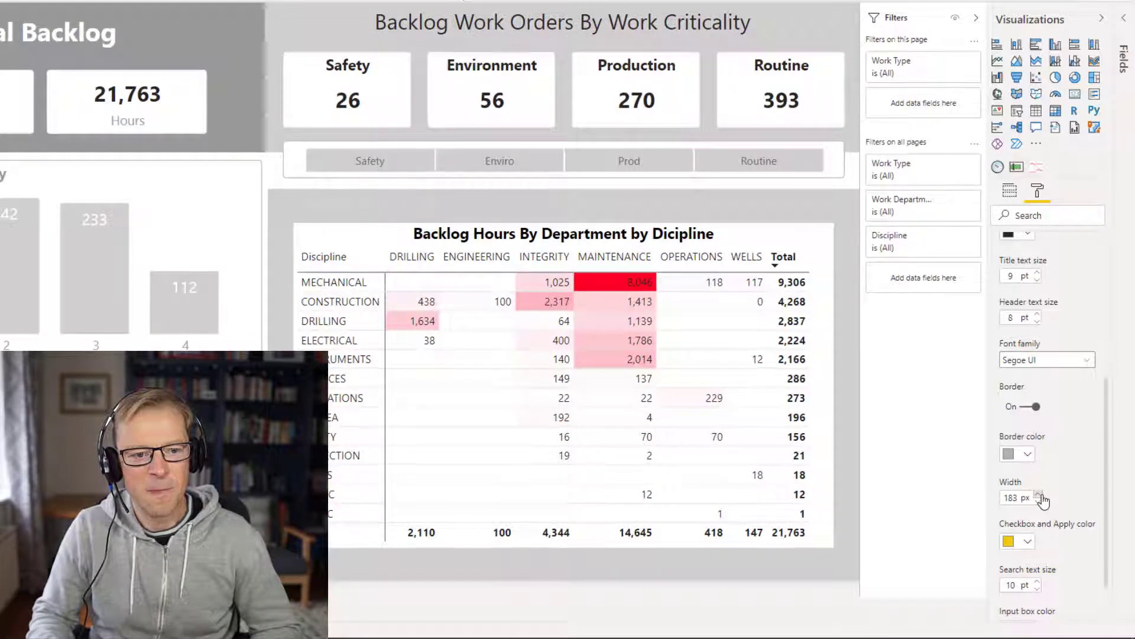
left_click(1038, 495)
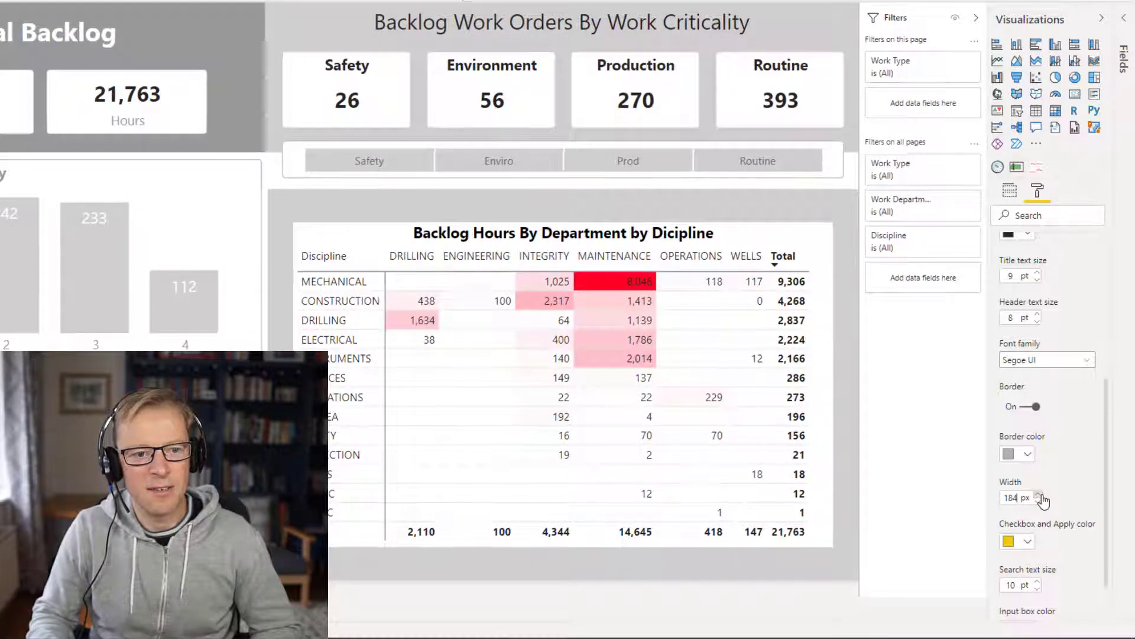
left_click(1039, 495)
left_click(1038, 493)
left_click(1038, 494)
left_click(1038, 494)
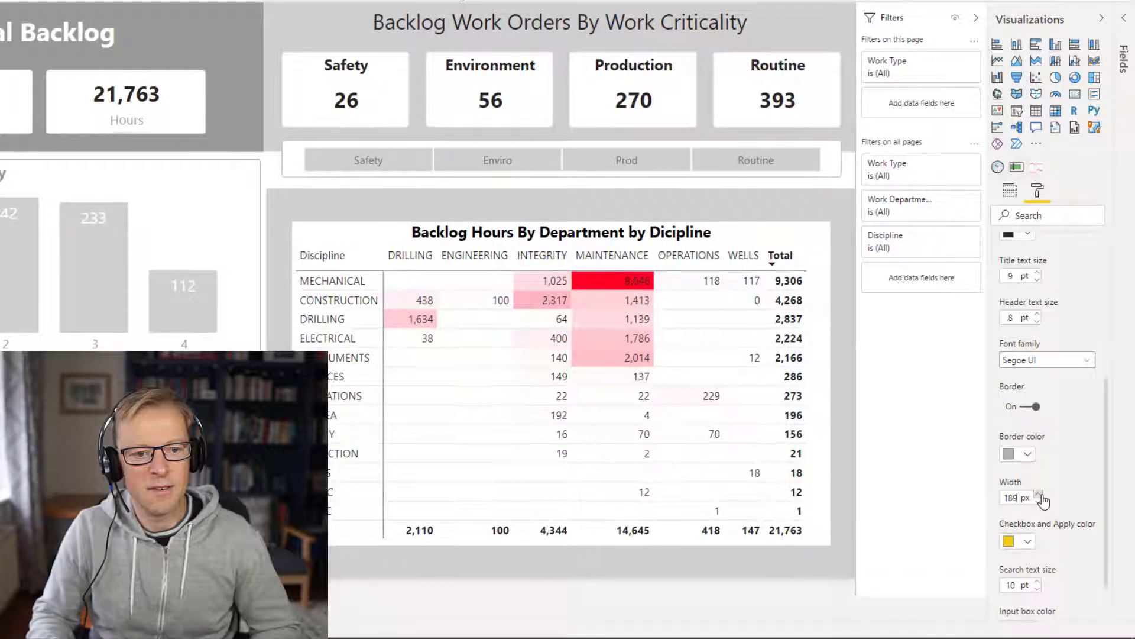
left_click(1038, 494)
left_click(1038, 494)
left_click(1038, 493)
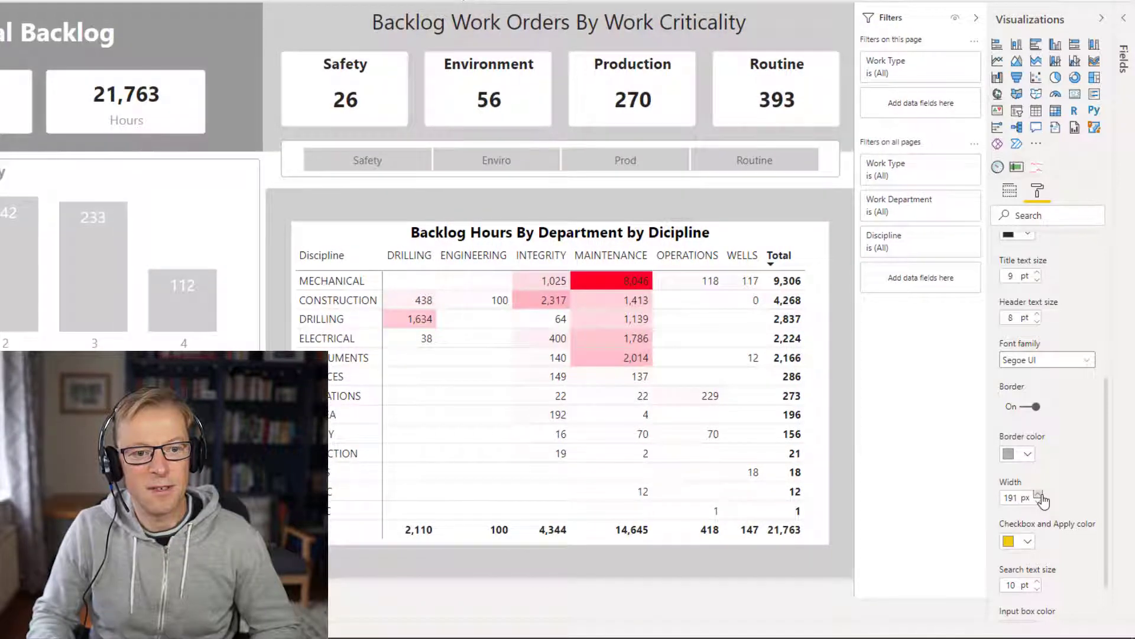
left_click(1038, 494)
left_click(1037, 494)
left_click(1038, 494)
left_click(1038, 494)
left_click(1038, 494)
left_click(1038, 494)
left_click(1038, 501)
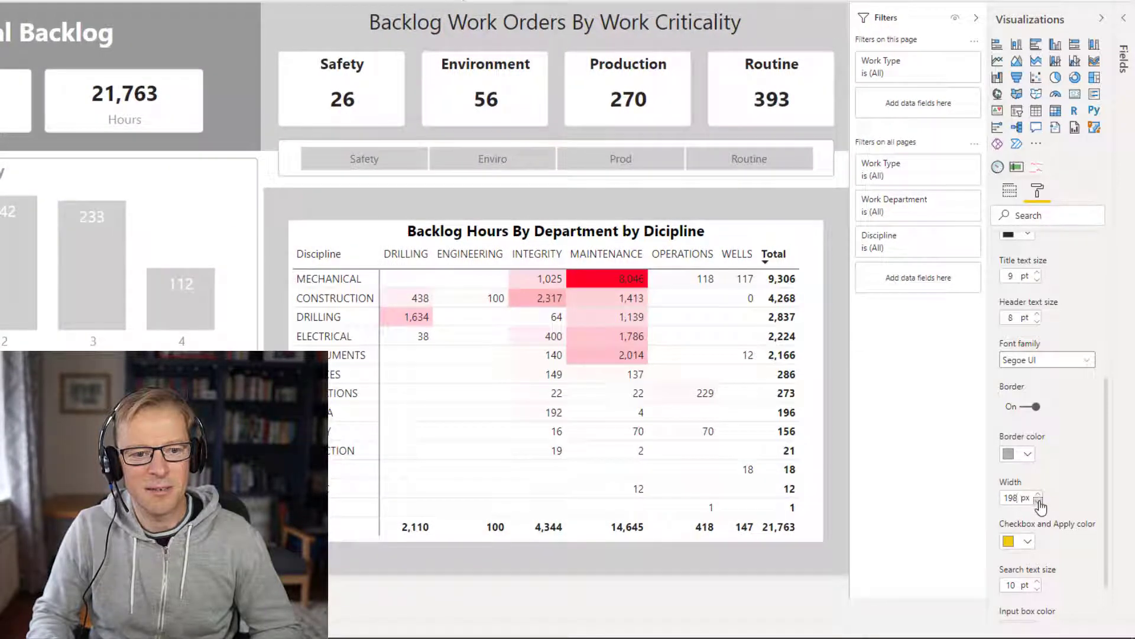
left_click(1038, 501)
left_click(1038, 501)
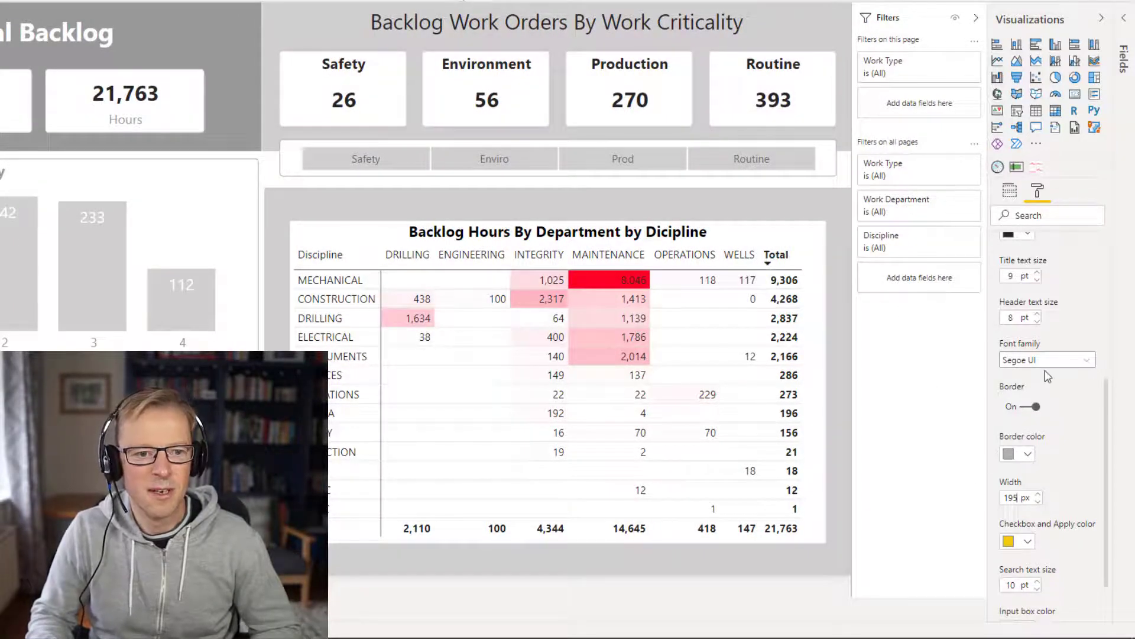
left_click_drag(1109, 436, 1109, 487)
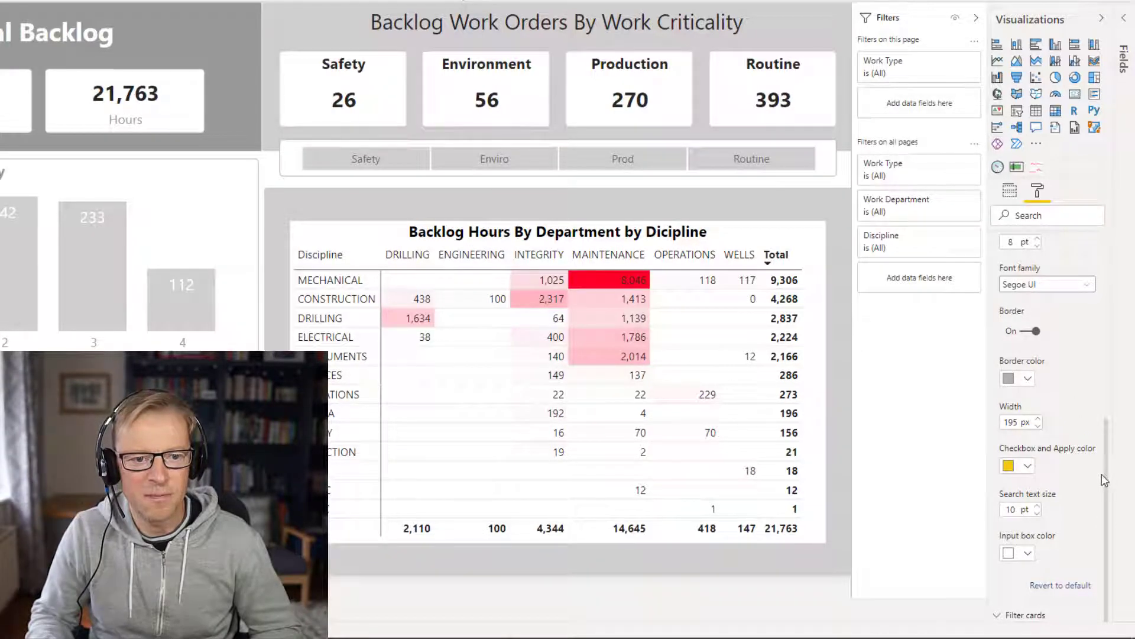
left_click_drag(1108, 483, 1117, 343)
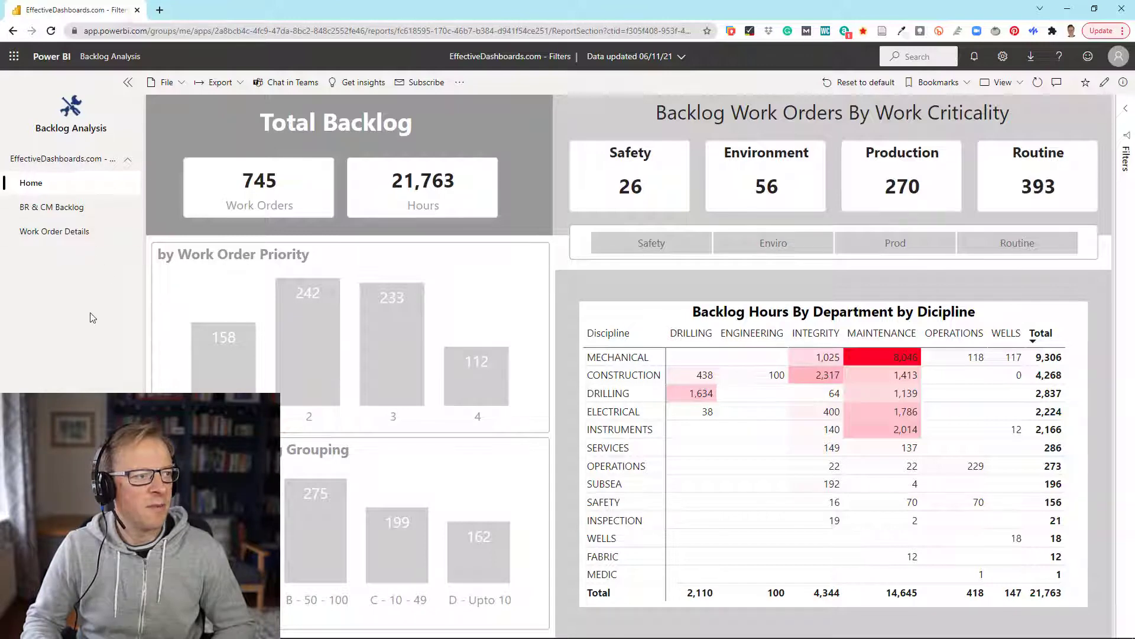
Step: Switch to the published Backlog Analysis app in the browser and expand its filter pane
mouse_move(1115, 94)
left_mouse_down()
mouse_move(1115, 233)
mouse_move(1133, 93)
left_mouse_up()
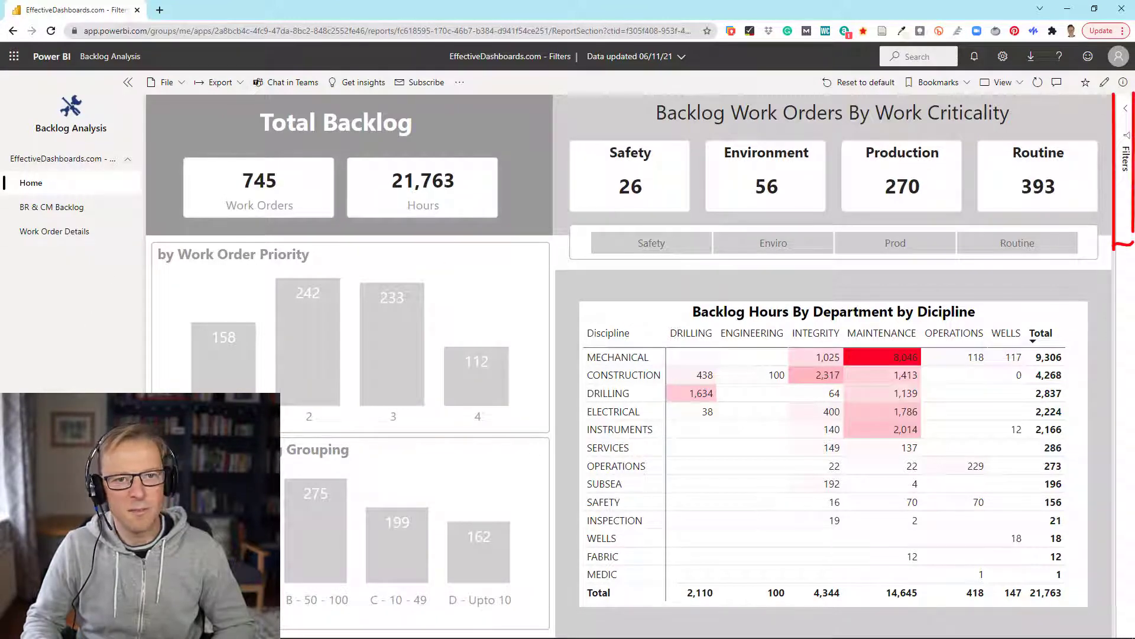
left_click(1128, 115)
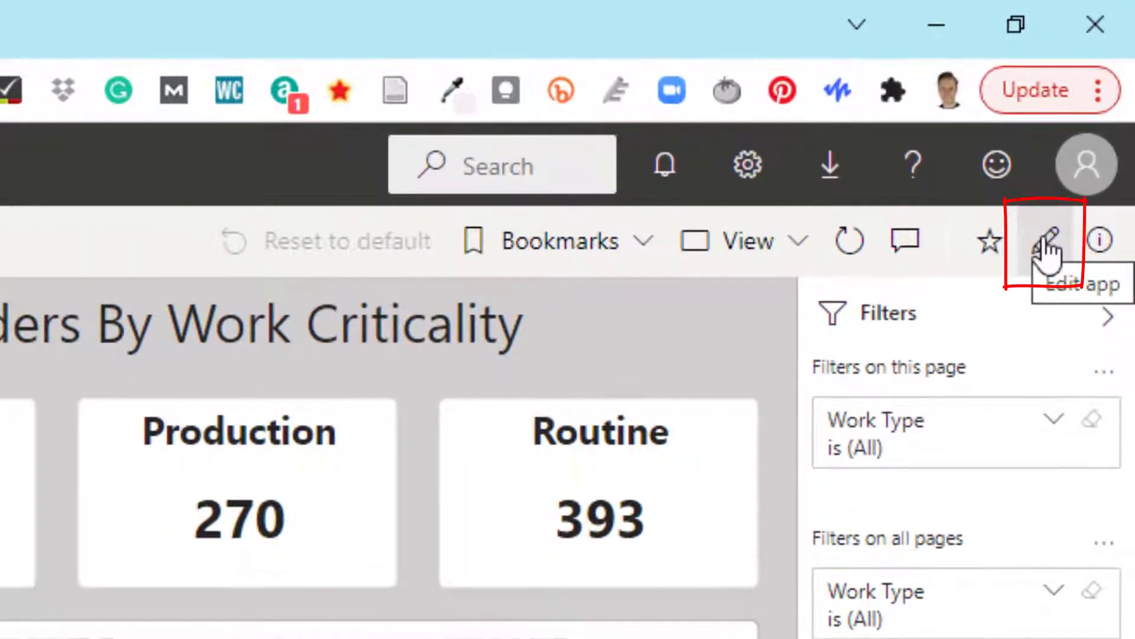
Step: Open the published app's update settings and choose the off-white swatch as the app theme color
left_click(1046, 249)
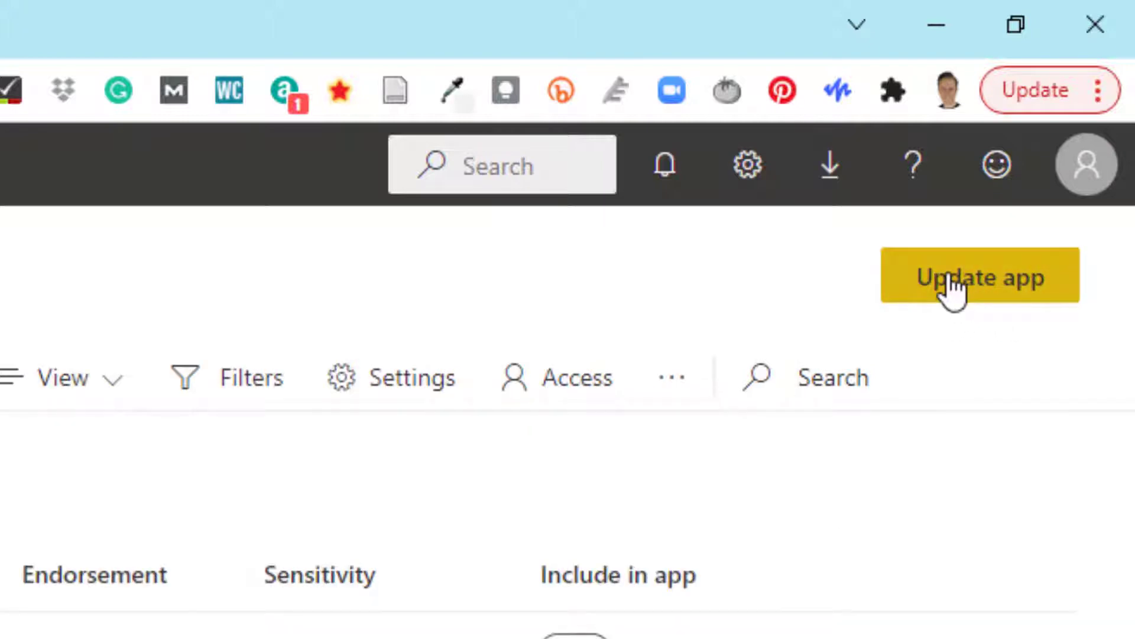
left_click(950, 286)
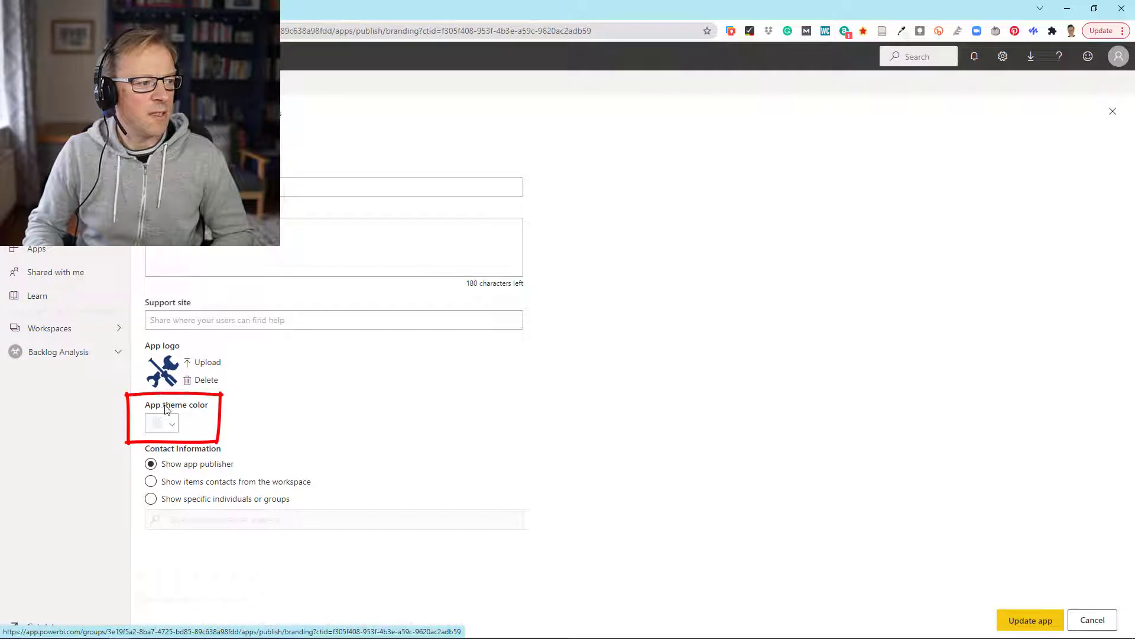
left_click(171, 424)
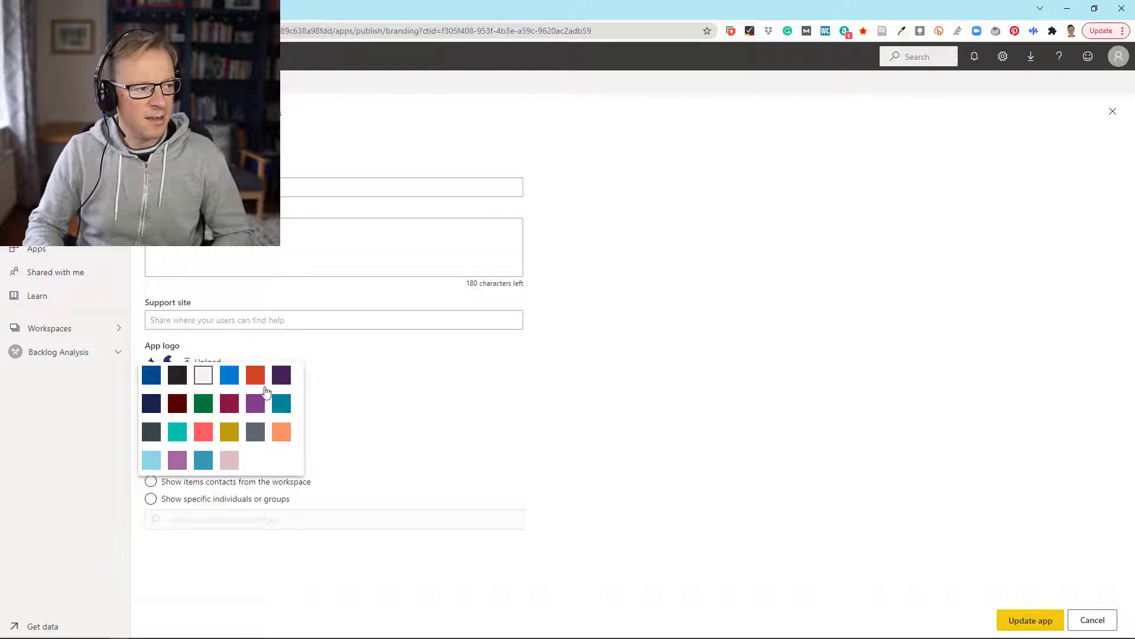
left_click(204, 376)
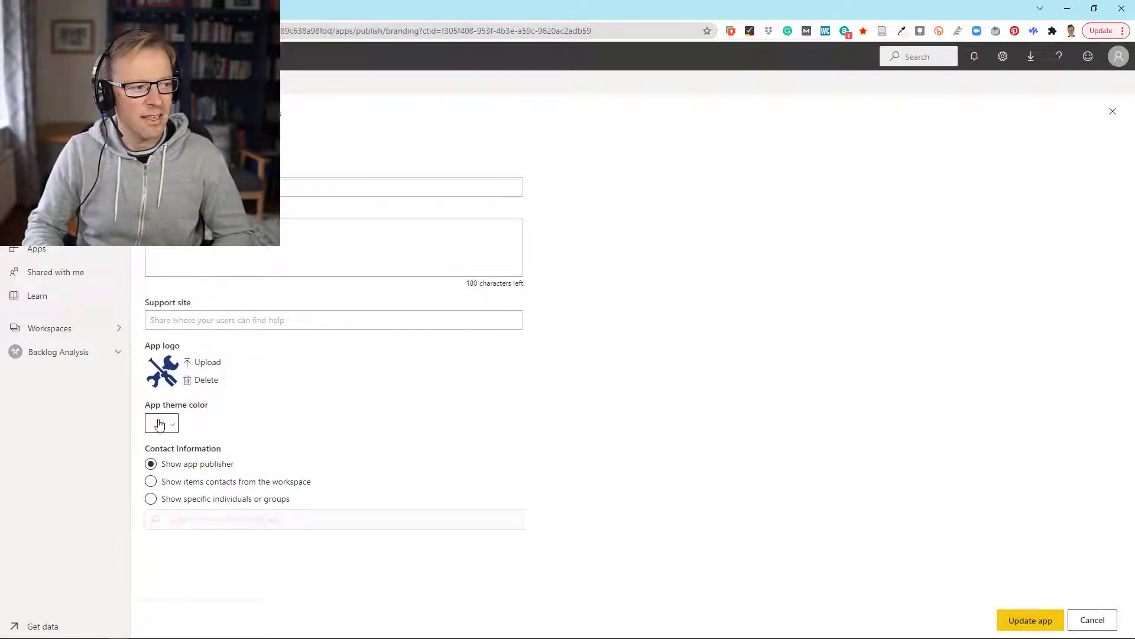
Step: Sample the app theme color swatch from the web page with the Eye Dropper extension
left_click(902, 33)
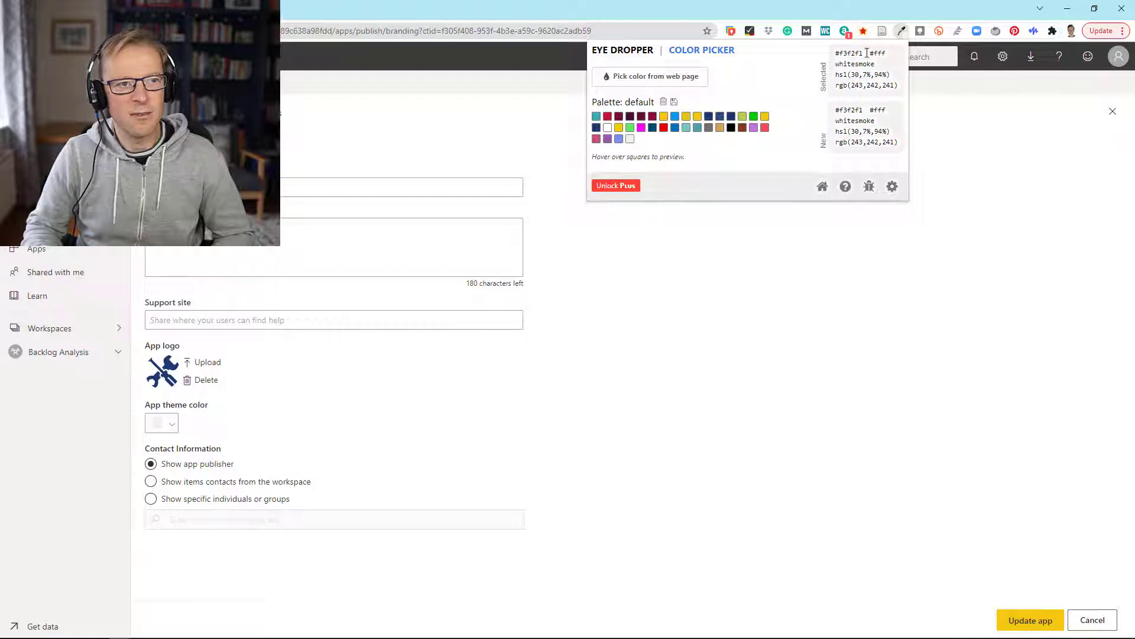
left_click(900, 32)
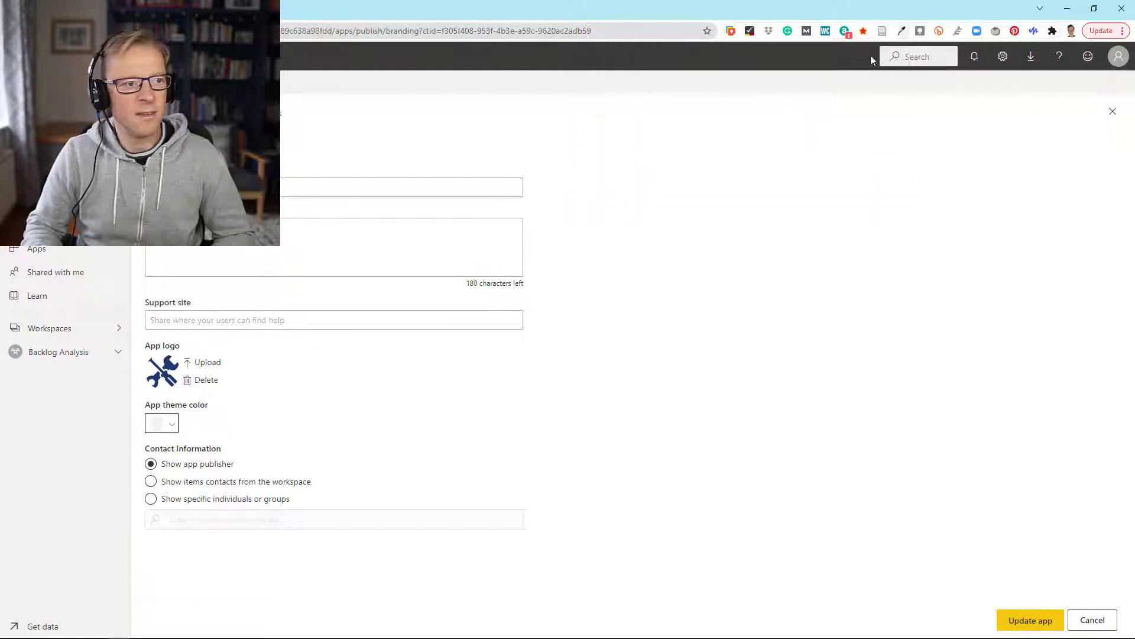
left_click(901, 33)
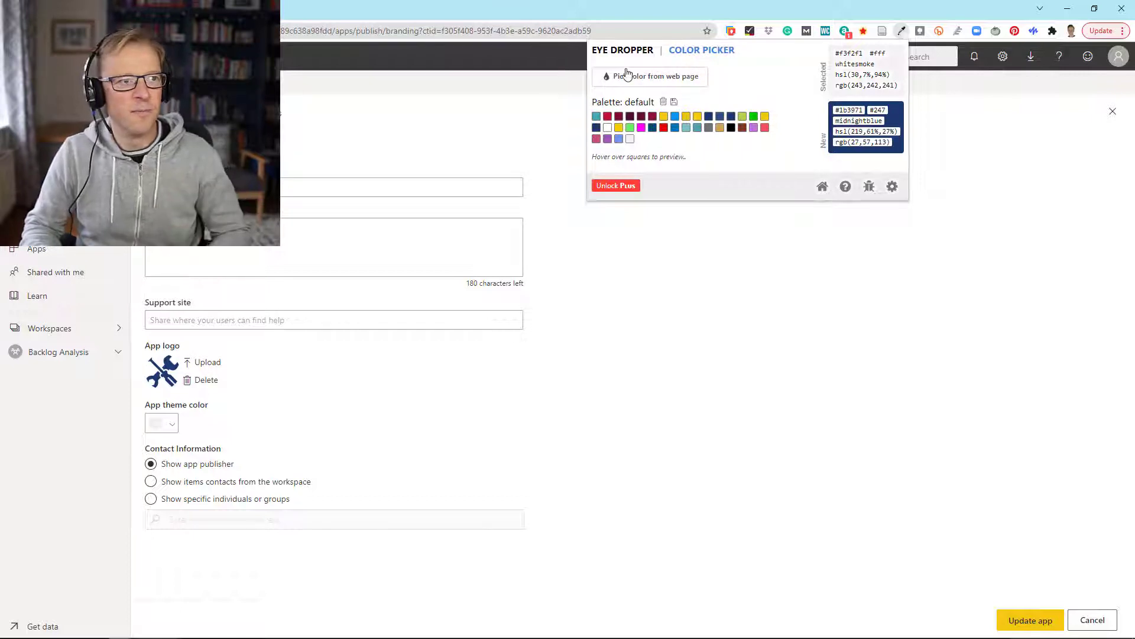
left_click(690, 54)
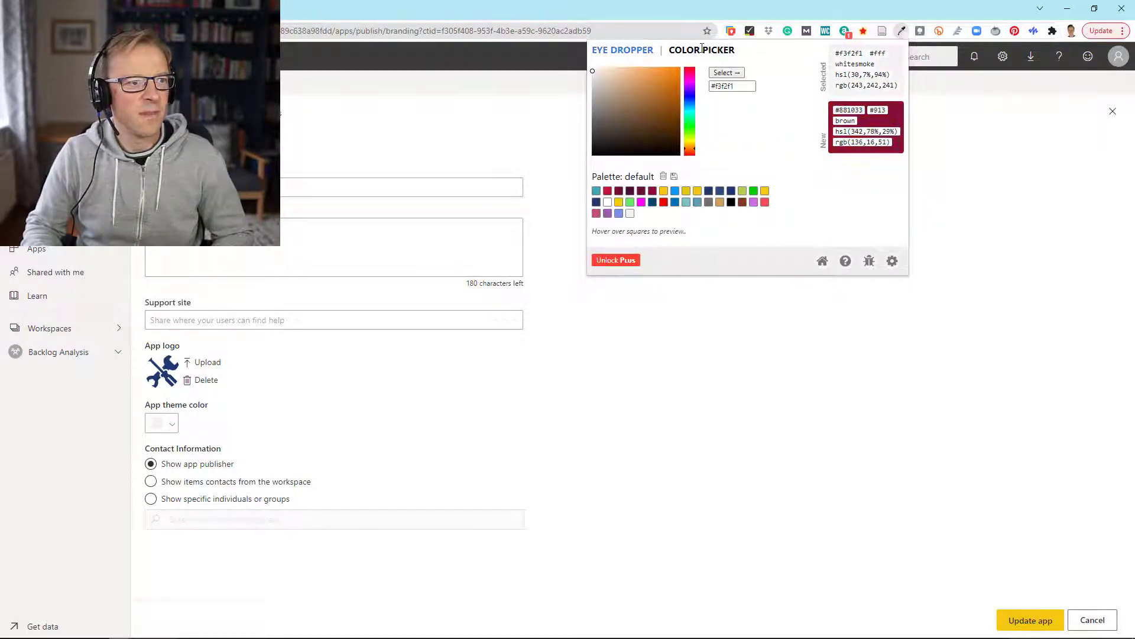
left_click(629, 55)
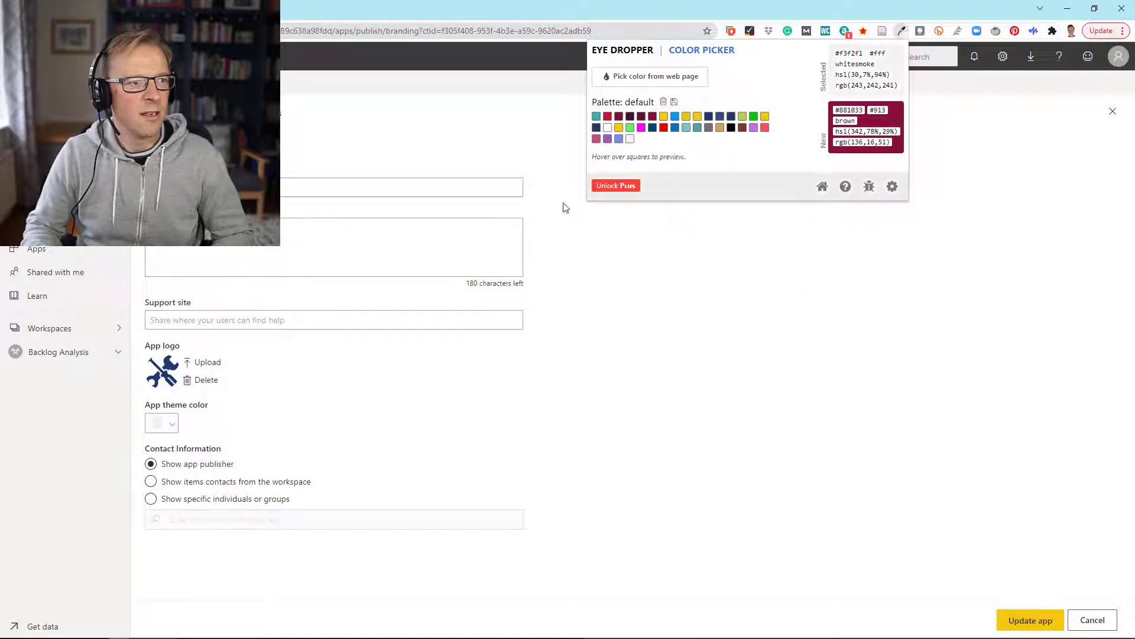
left_click(637, 79)
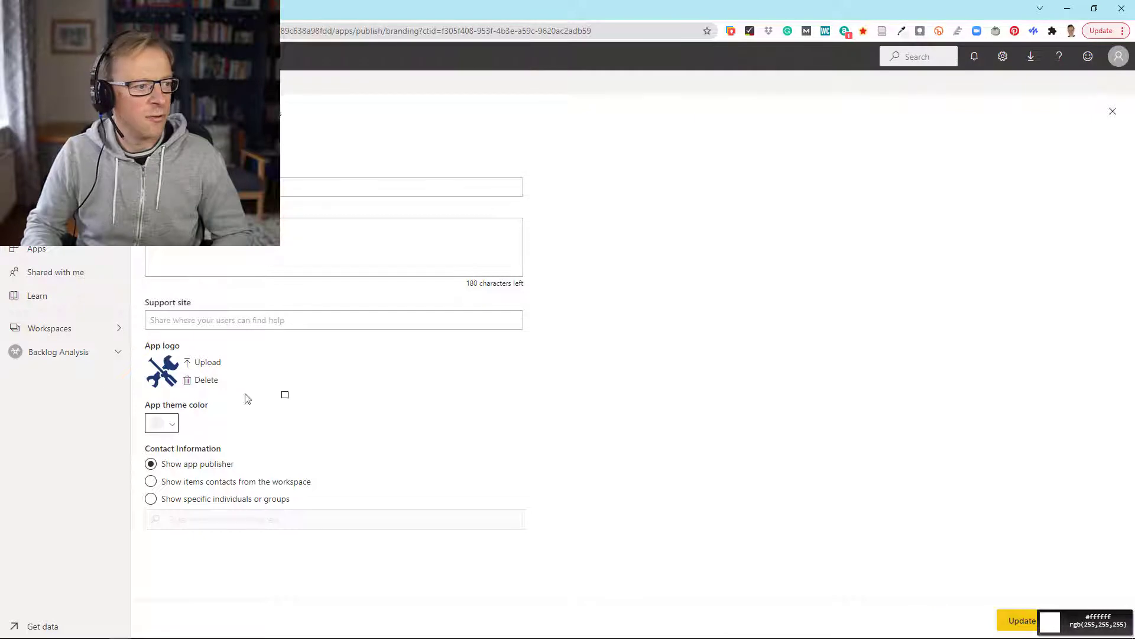
left_click(158, 426)
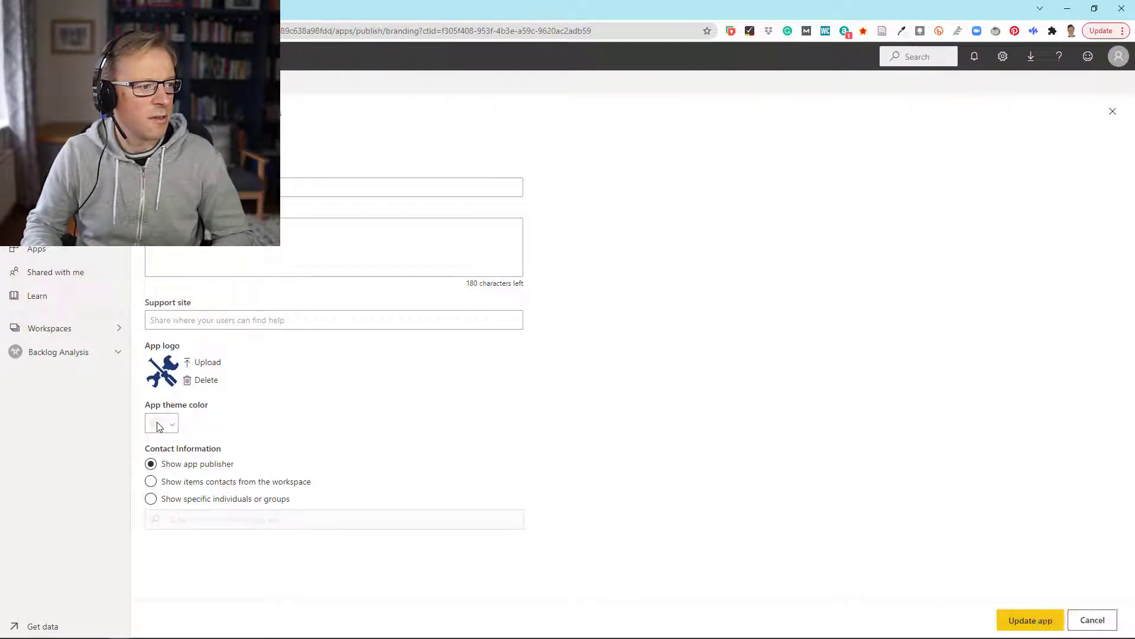
Step: Copy the sampled color's hex code #f3f2f1 from the Eye Dropper extension
left_click(903, 31)
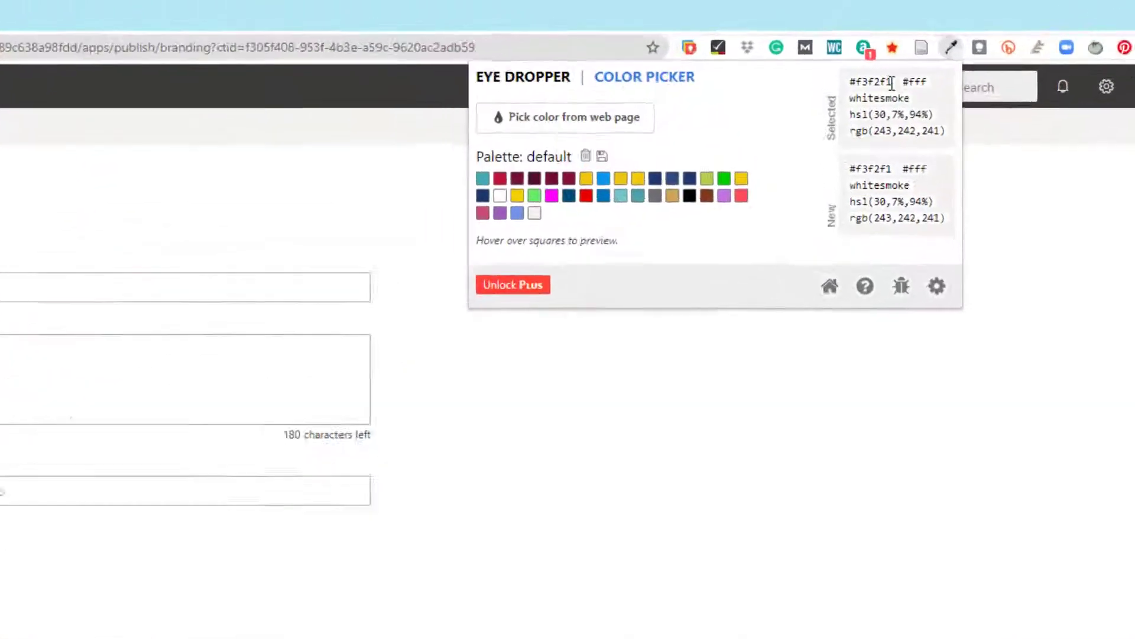
left_click_drag(862, 54, 836, 55)
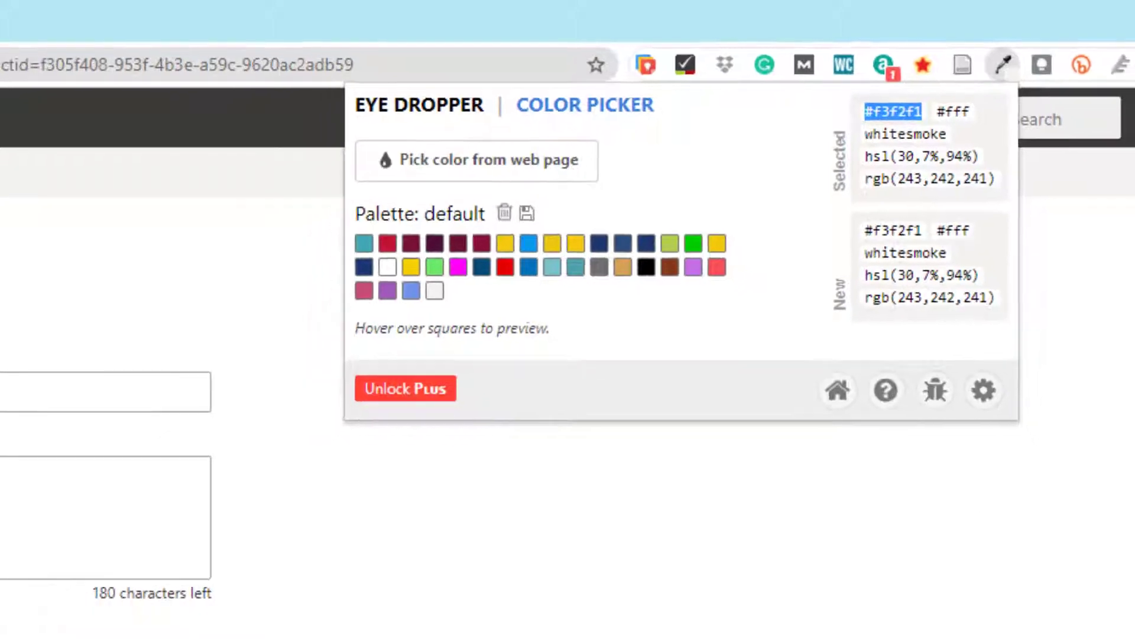
left_click(348, 449)
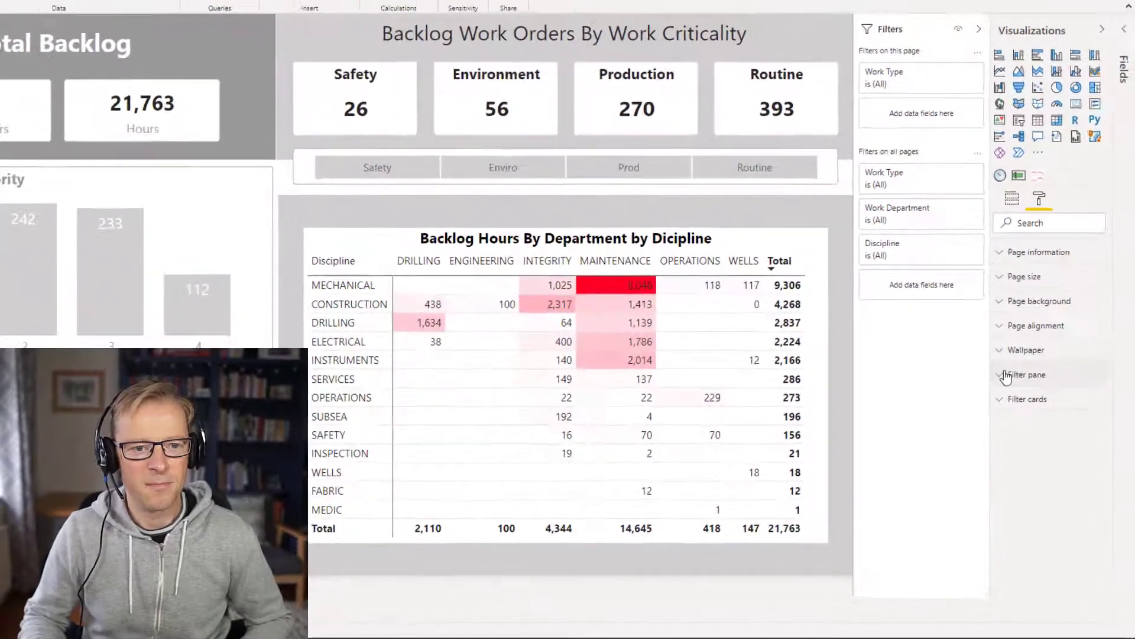
Step: Switch to Power BI Desktop and set the filter pane's background color to #F3F2F1
left_click(1005, 376)
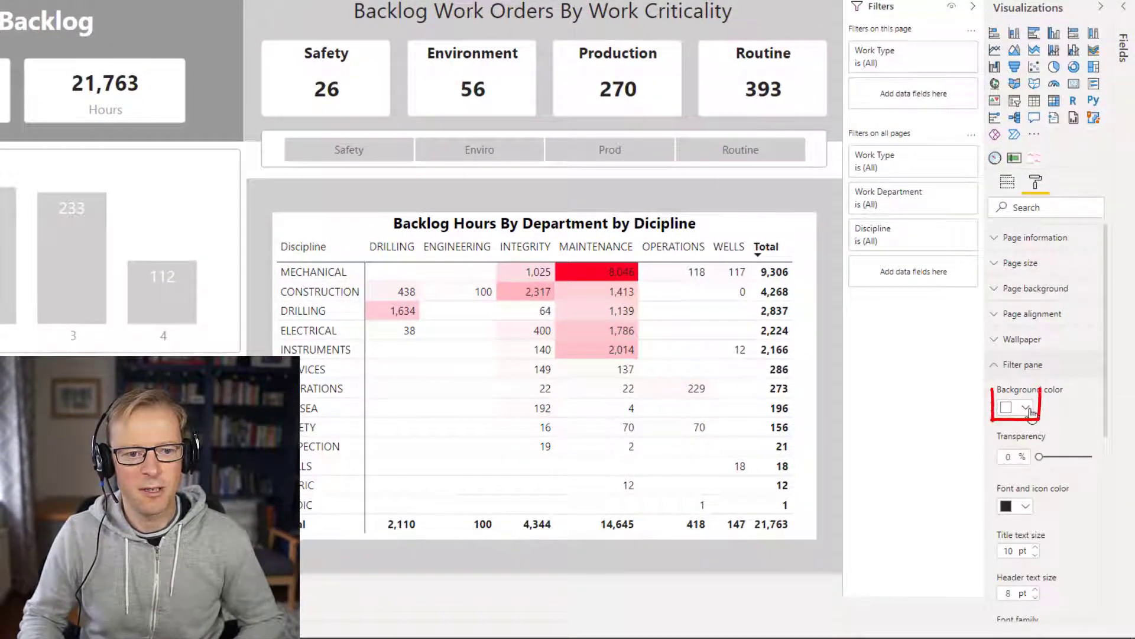
left_click(1027, 407)
left_click(960, 375)
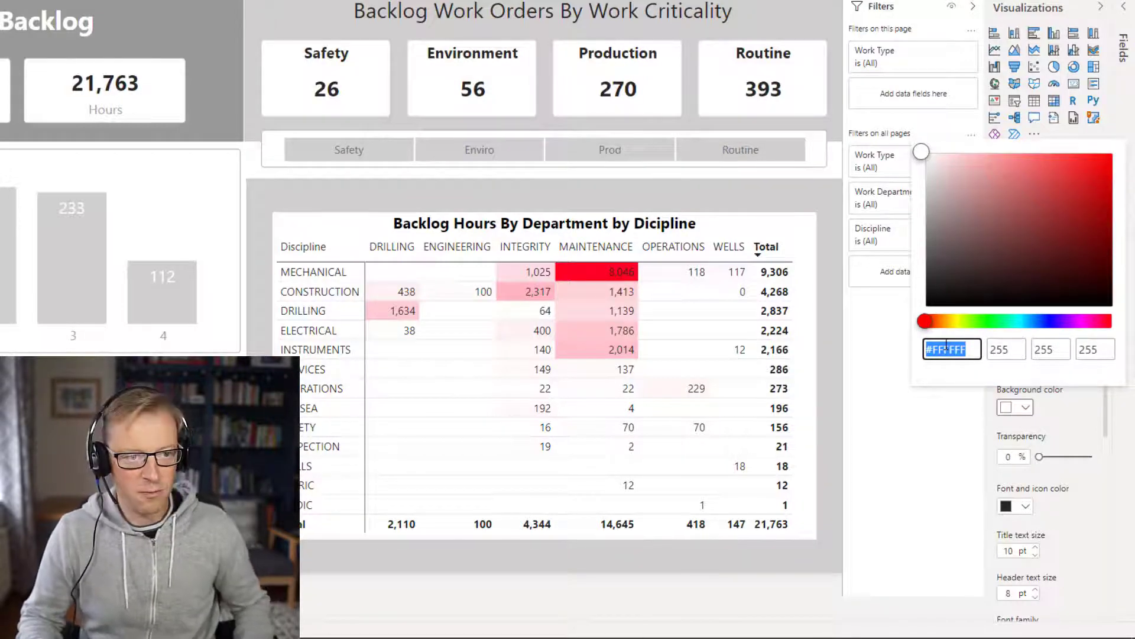
type("#F3F2F1")
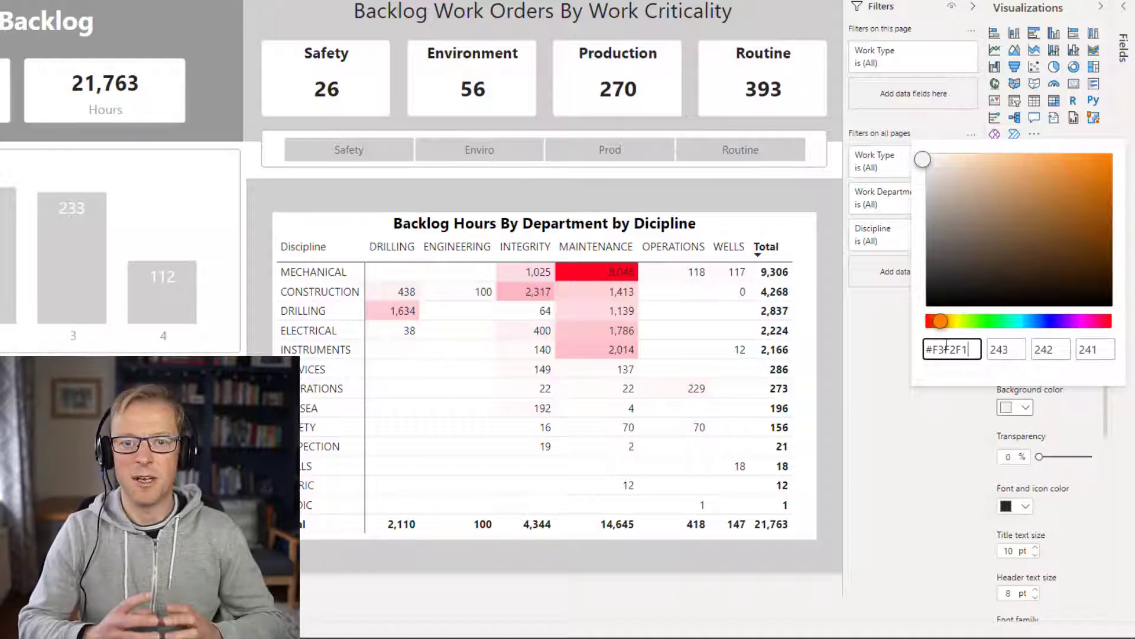
left_click(941, 436)
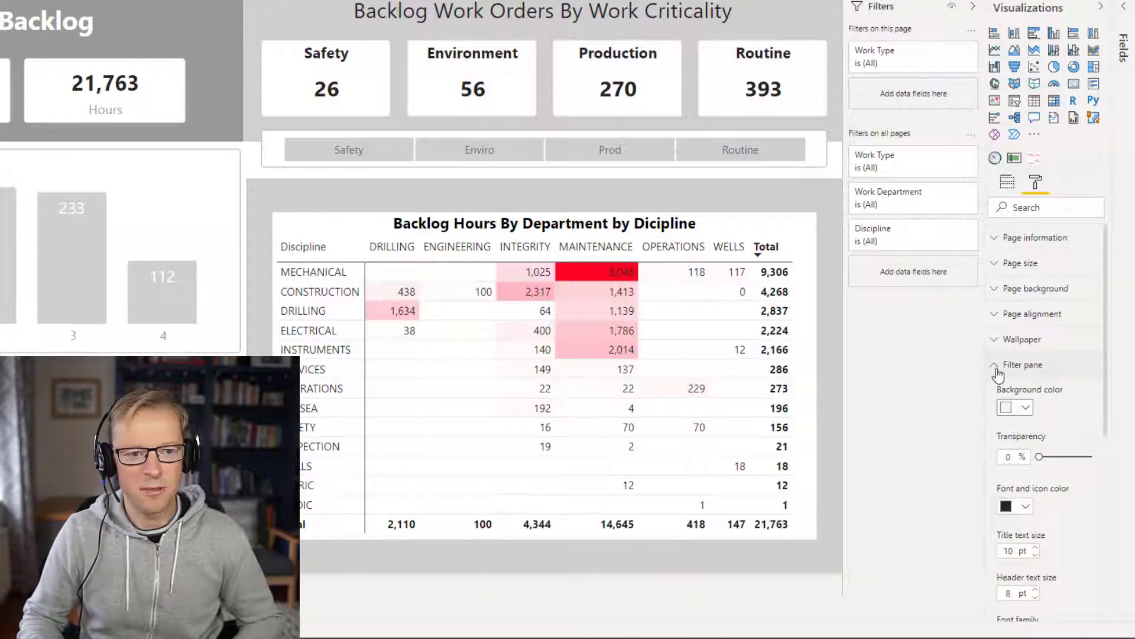
left_click(998, 372)
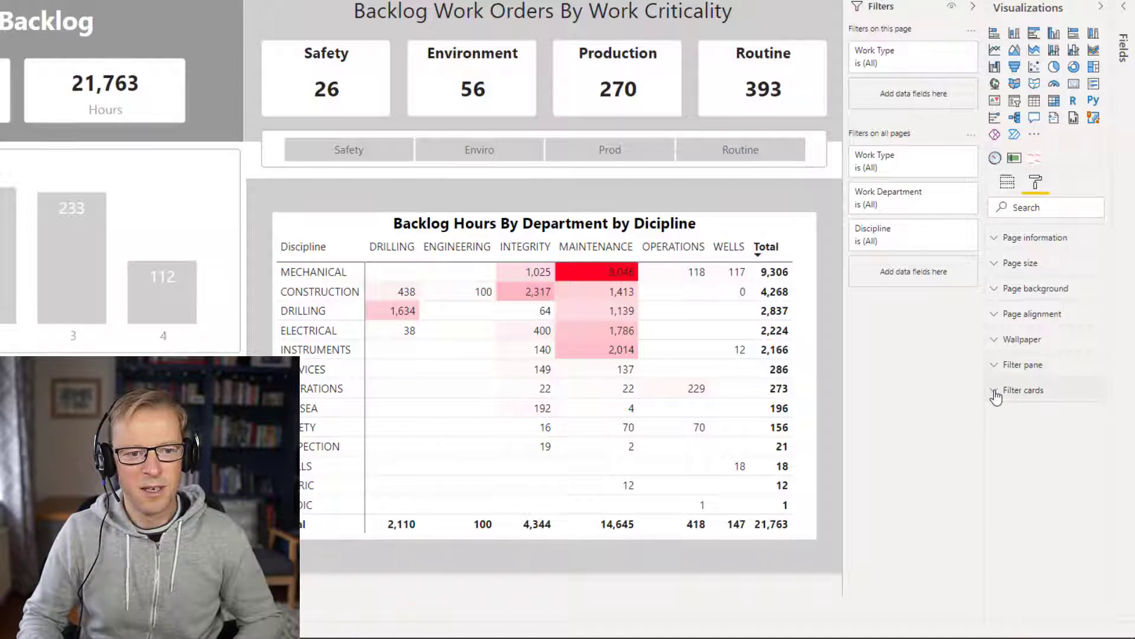
Step: Set the background color of the Available filter cards to #F3F2F1
left_click(997, 393)
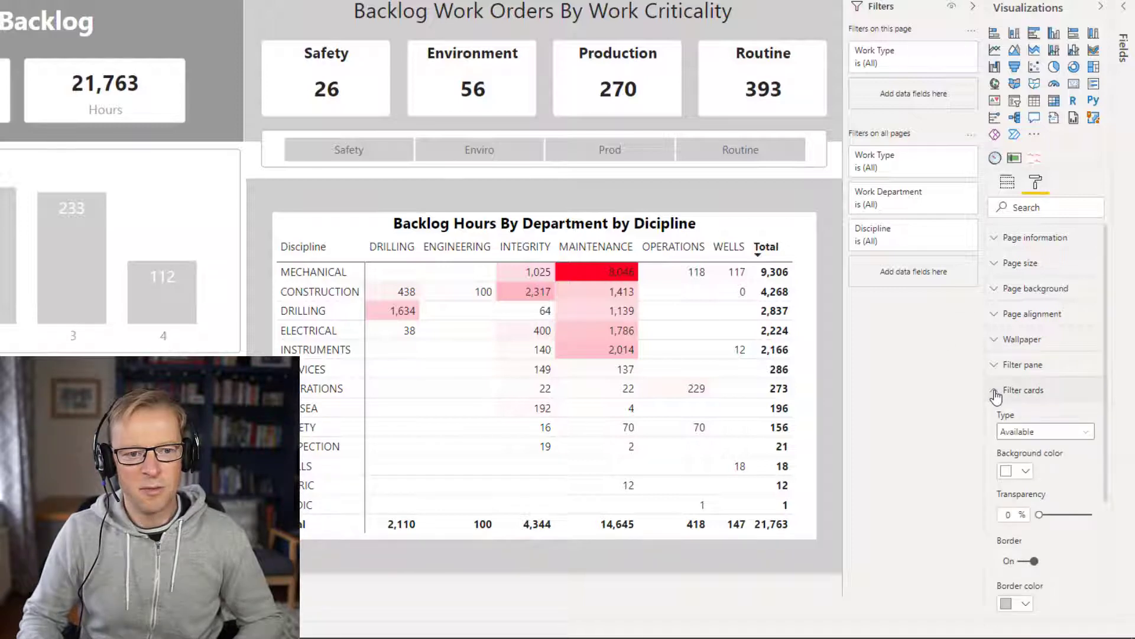
left_click(1034, 437)
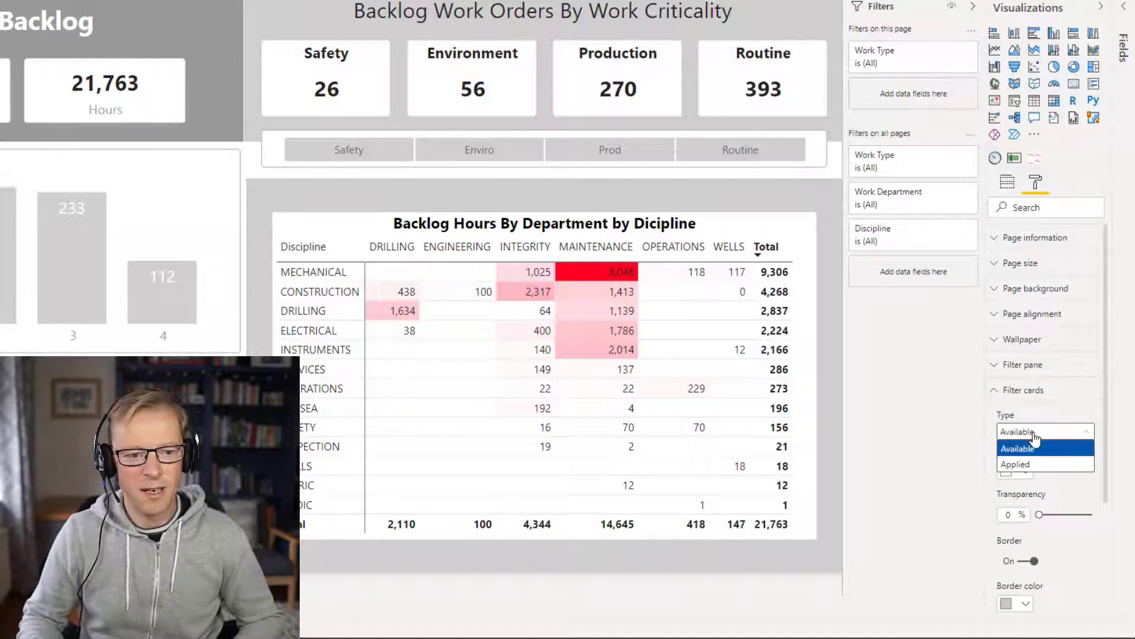
left_click(1034, 449)
left_click(1027, 475)
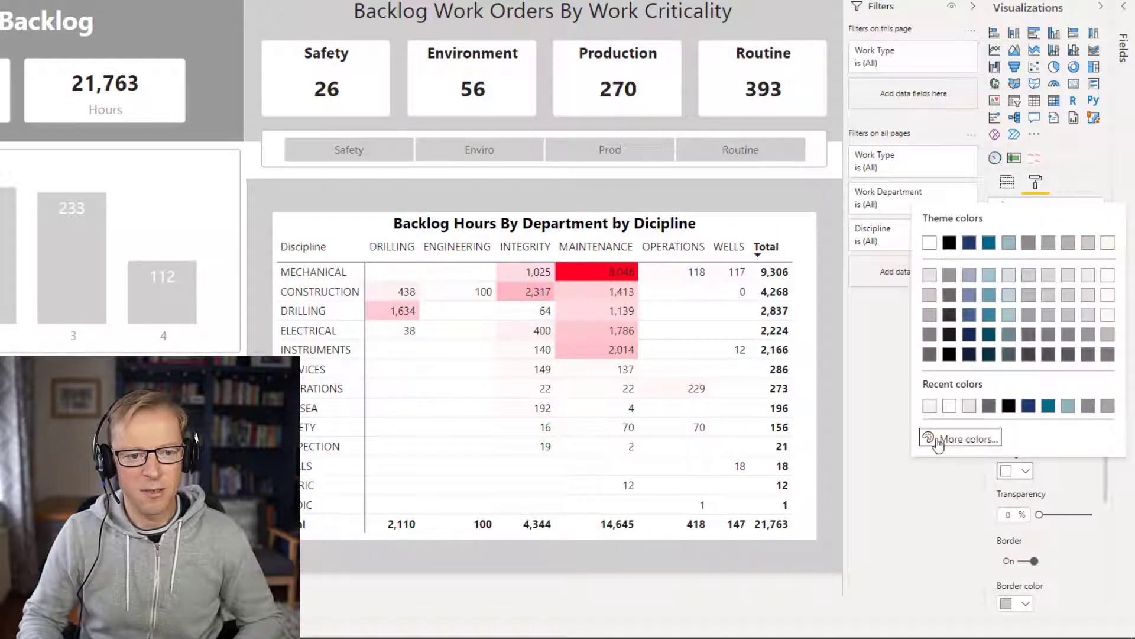
left_click(941, 437)
type("#F3F2F1")
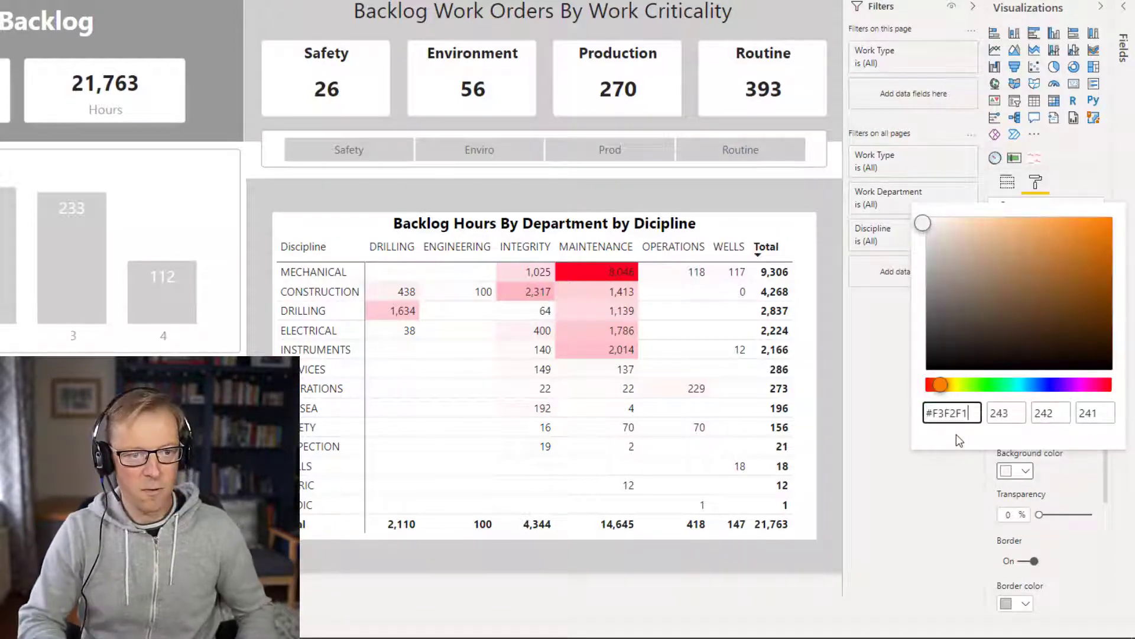
Step: Keep the filter card type at Available and filter Work Department on all pages to MAINTENANCE
left_click(876, 359)
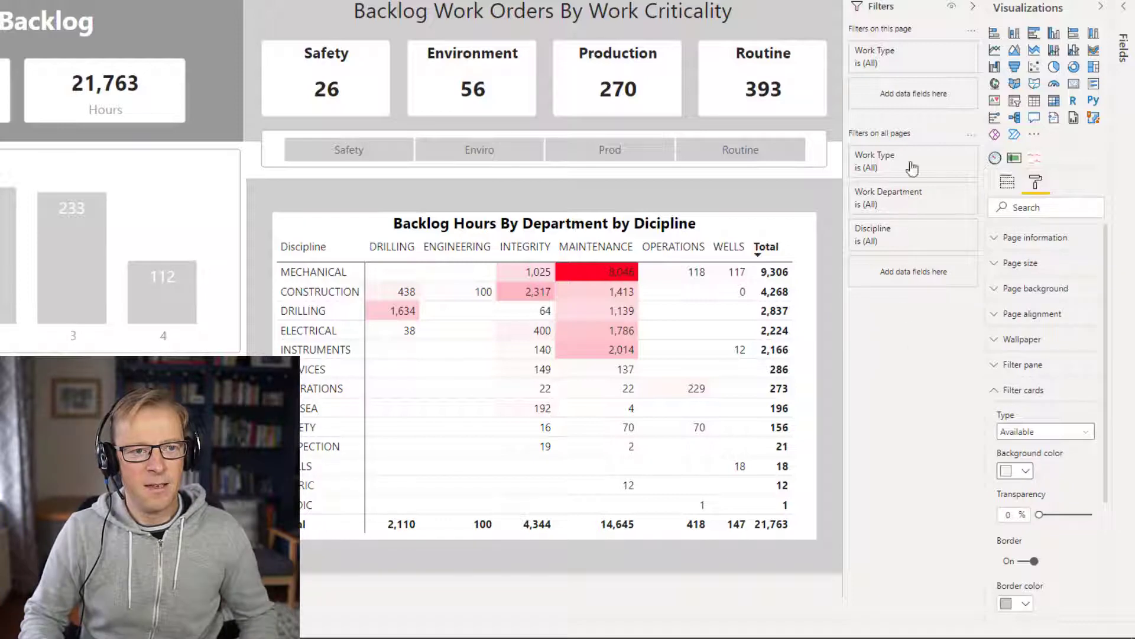
left_click(1017, 432)
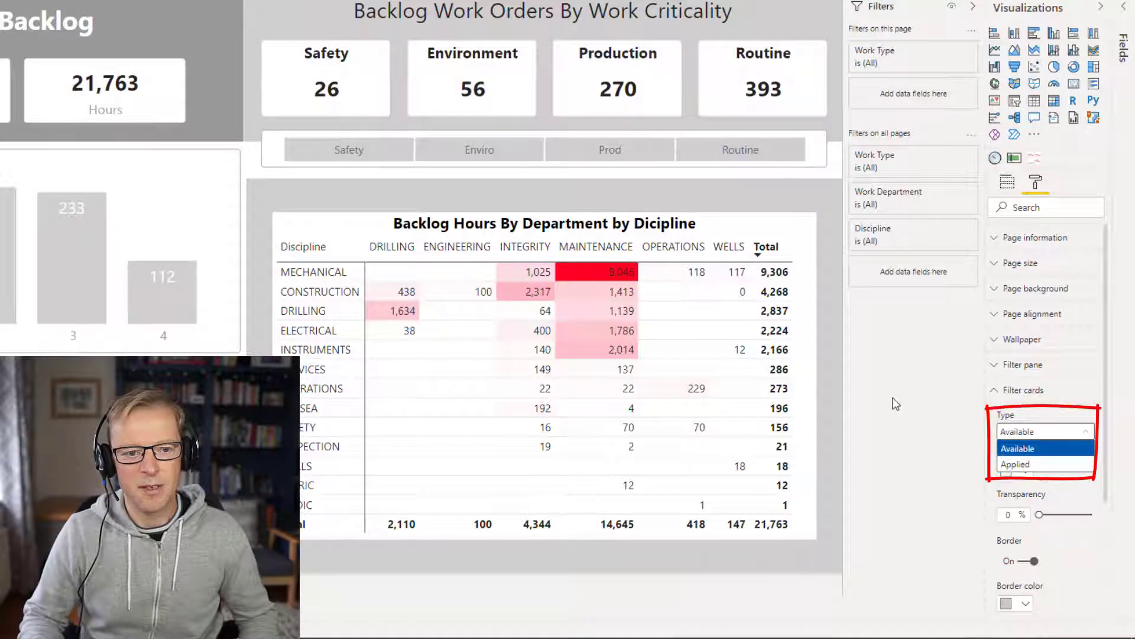
left_click(1040, 448)
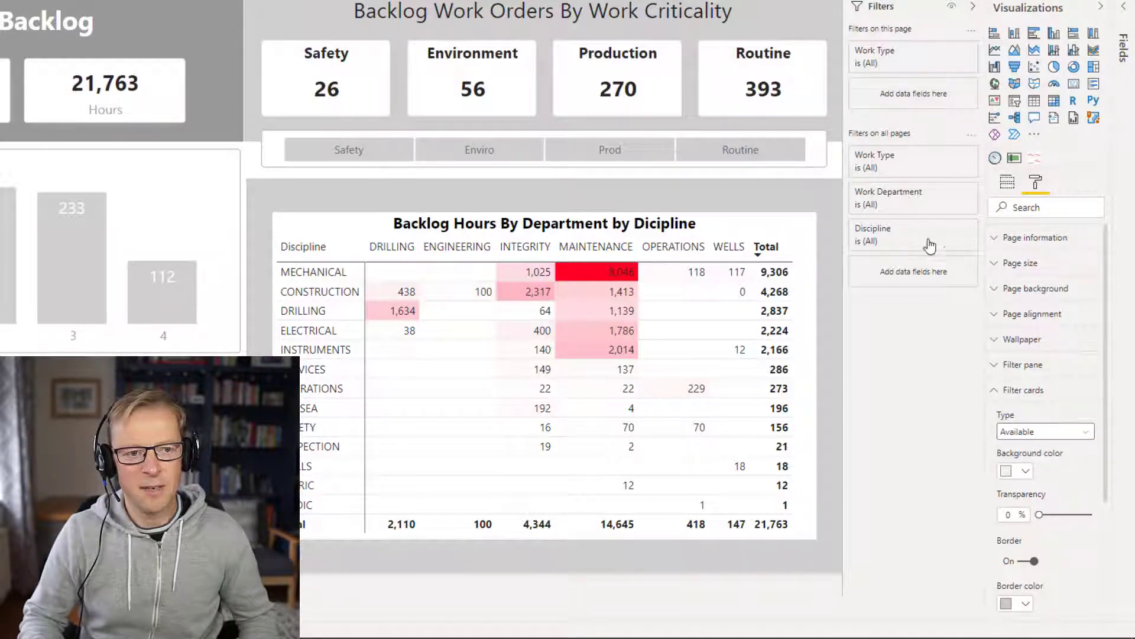
left_click(939, 192)
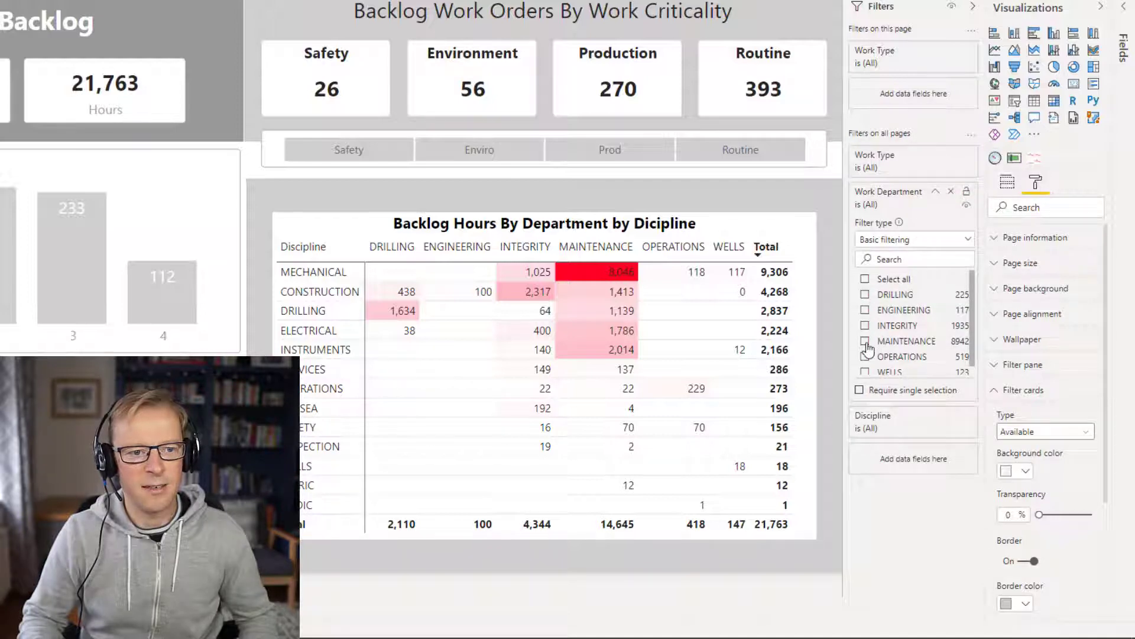
left_click(865, 341)
left_click(936, 191)
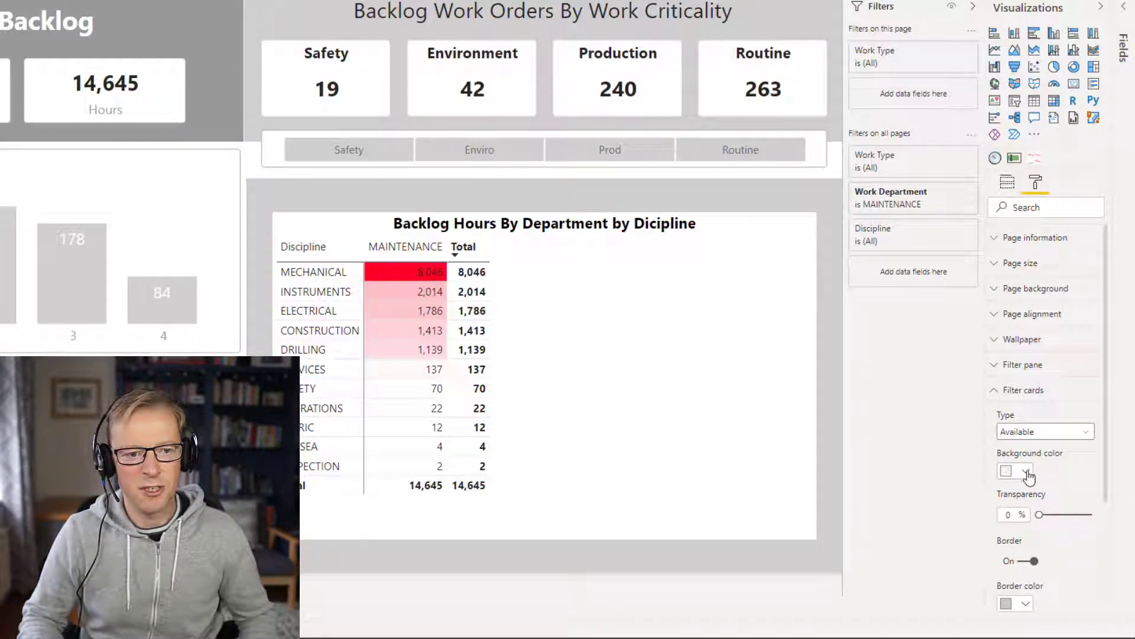
left_click(1028, 473)
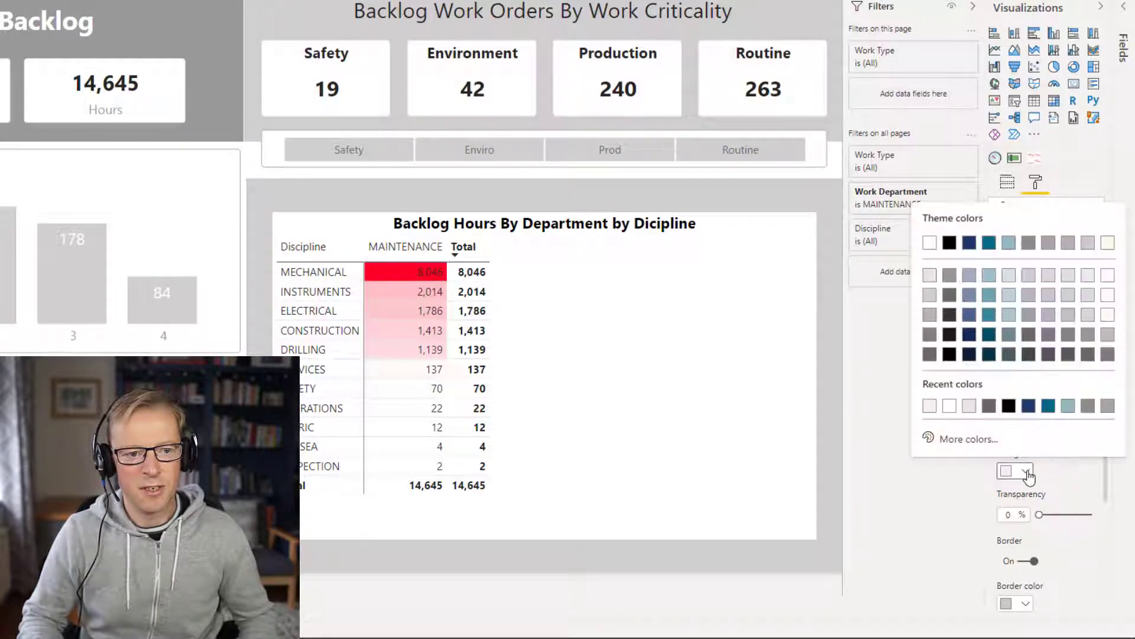
left_click(968, 408)
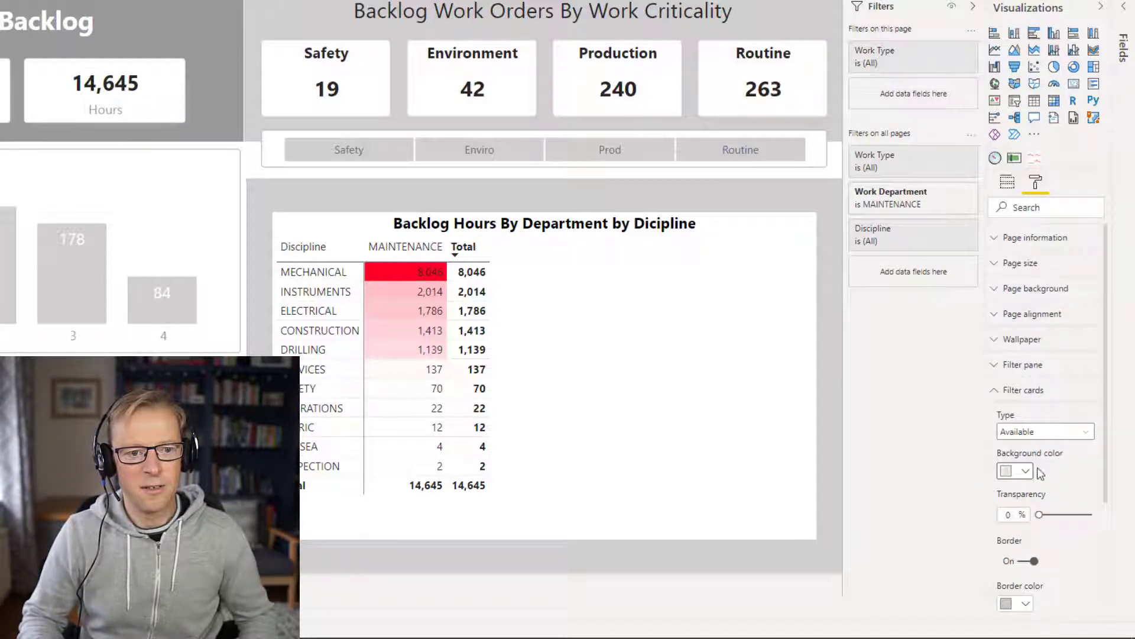
left_click(1027, 473)
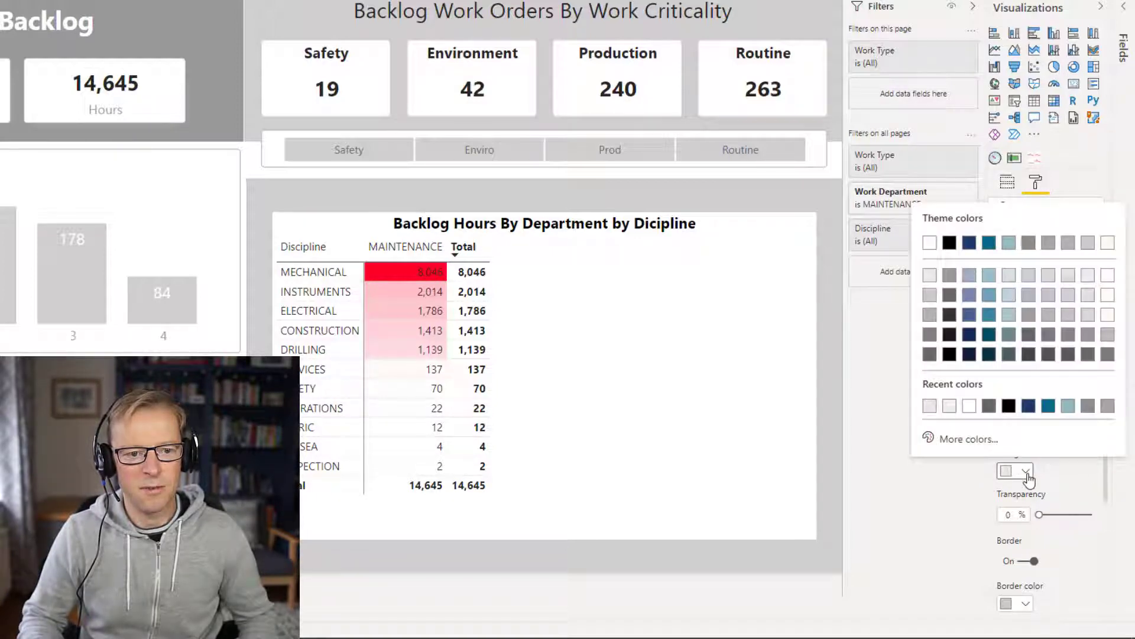
left_click(949, 407)
Step: Set the background color of the Applied filter cards to the recently used slightly darker gray
left_click(1039, 431)
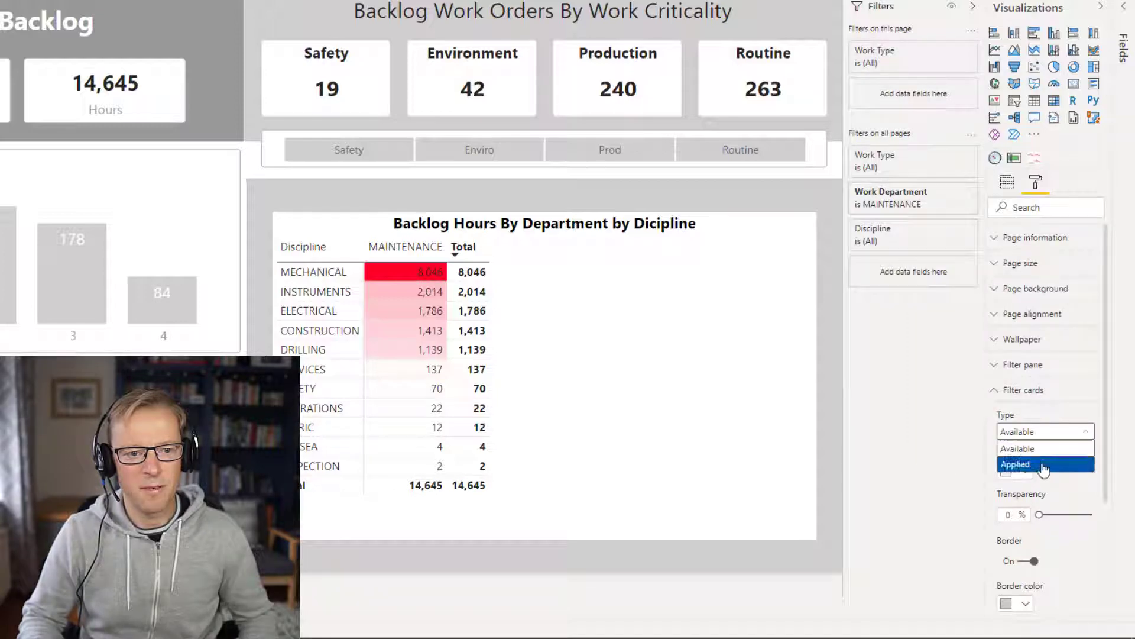
left_click(1042, 463)
left_click(1026, 480)
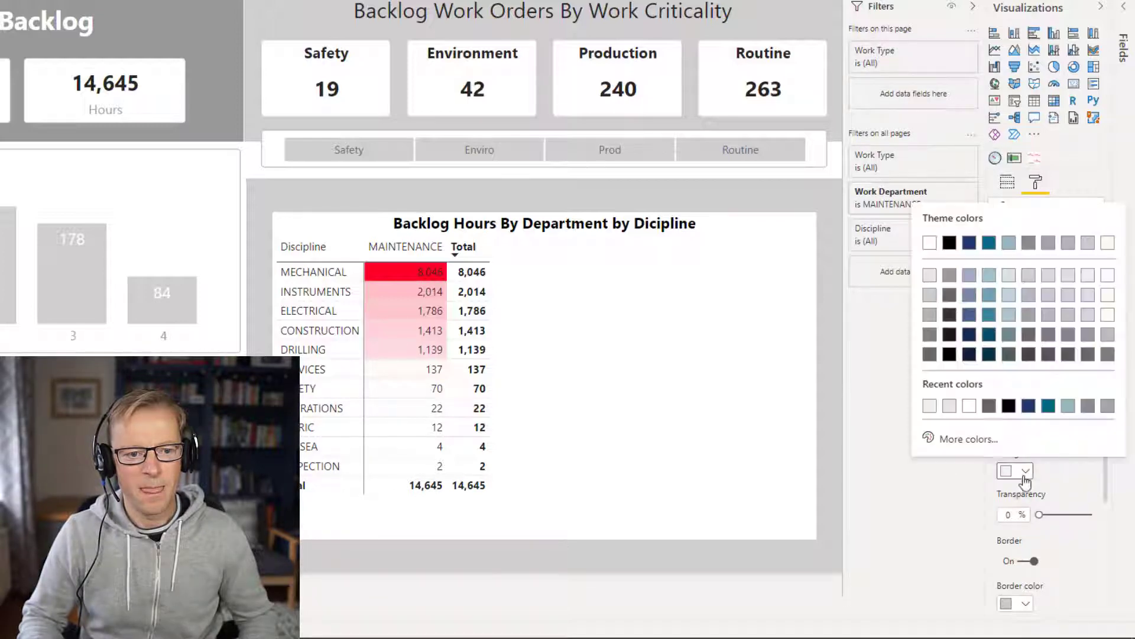
left_click(949, 407)
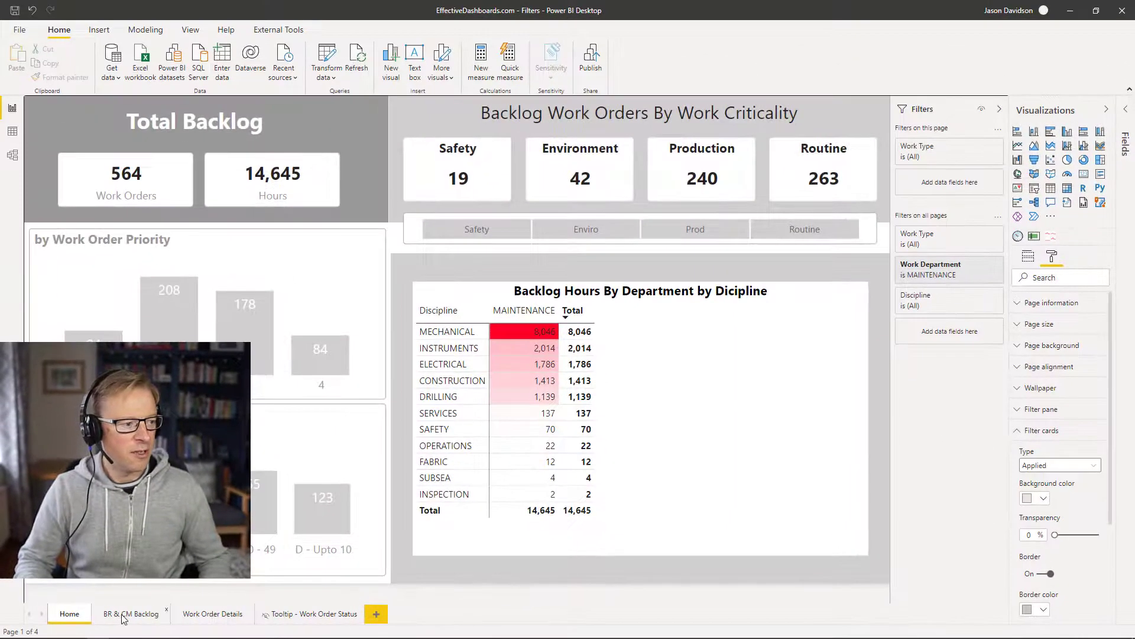
Step: Compare the filter pane formatting on the BR & CM Backlog and Work Order Details pages and return to the Home page
left_click(124, 618)
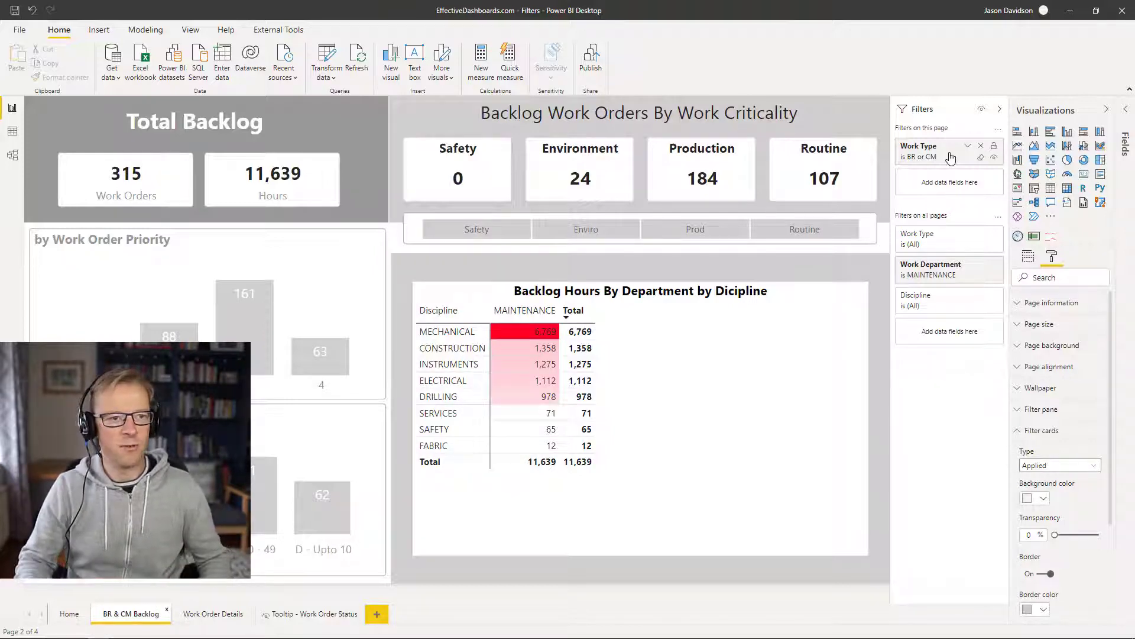
left_click(202, 615)
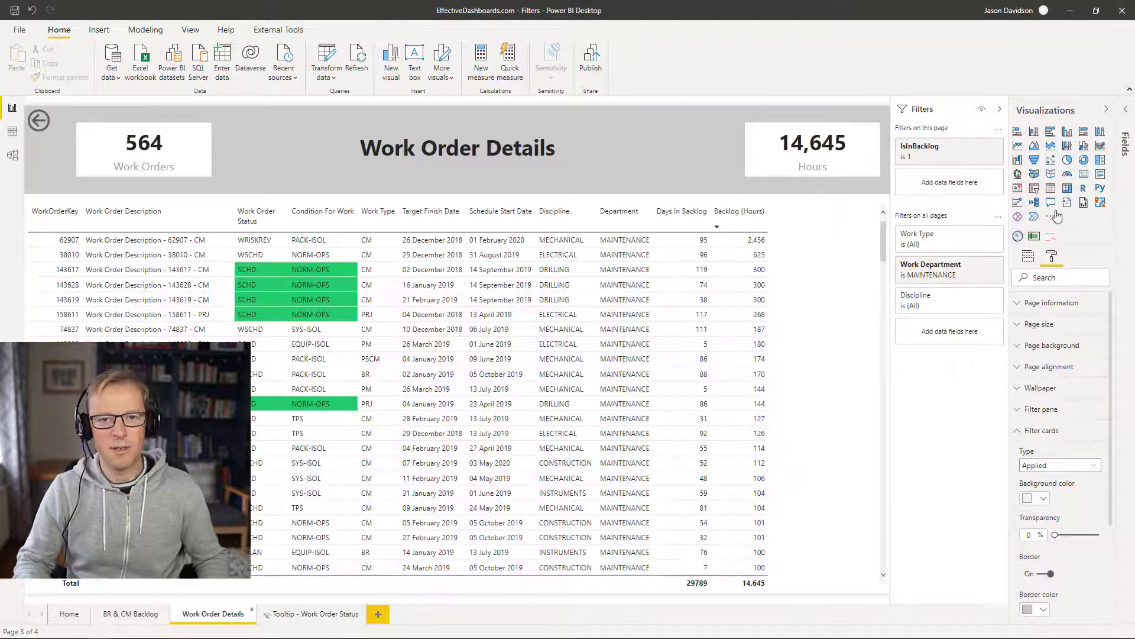
left_click(69, 614)
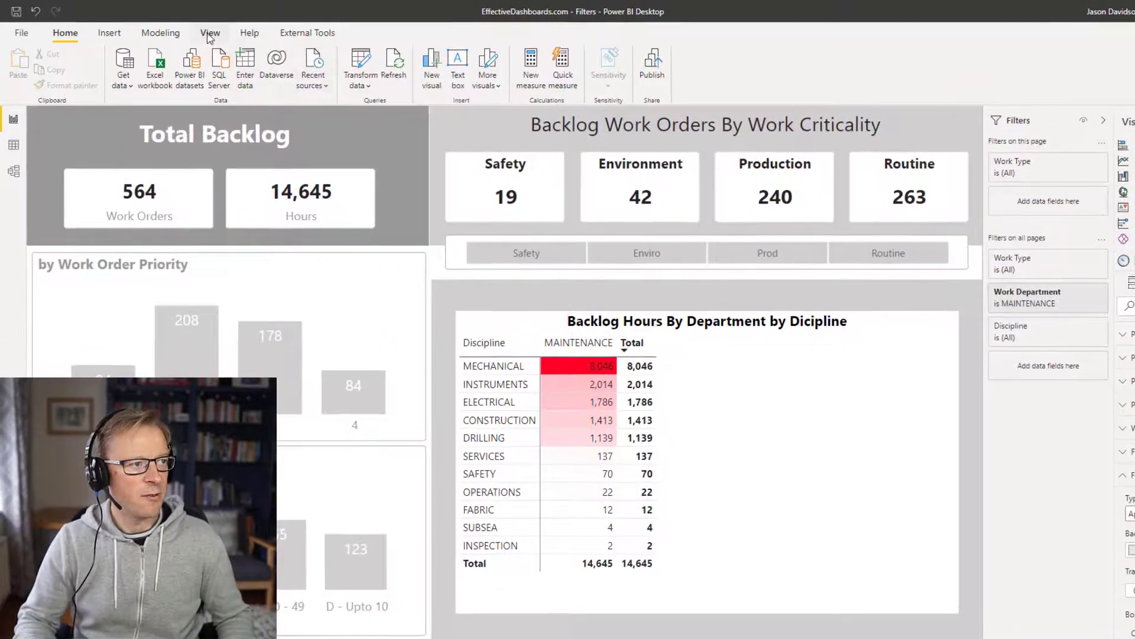
Step: Customize the current report theme by setting the filter pane's background color to #F3F2F1
left_click(210, 35)
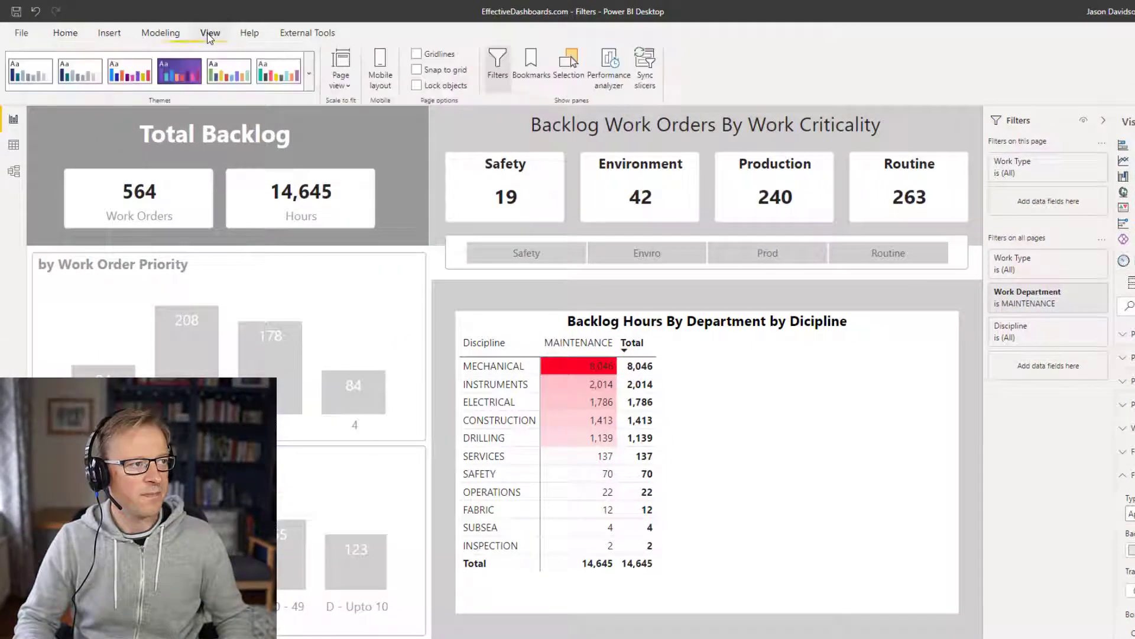
left_click(310, 77)
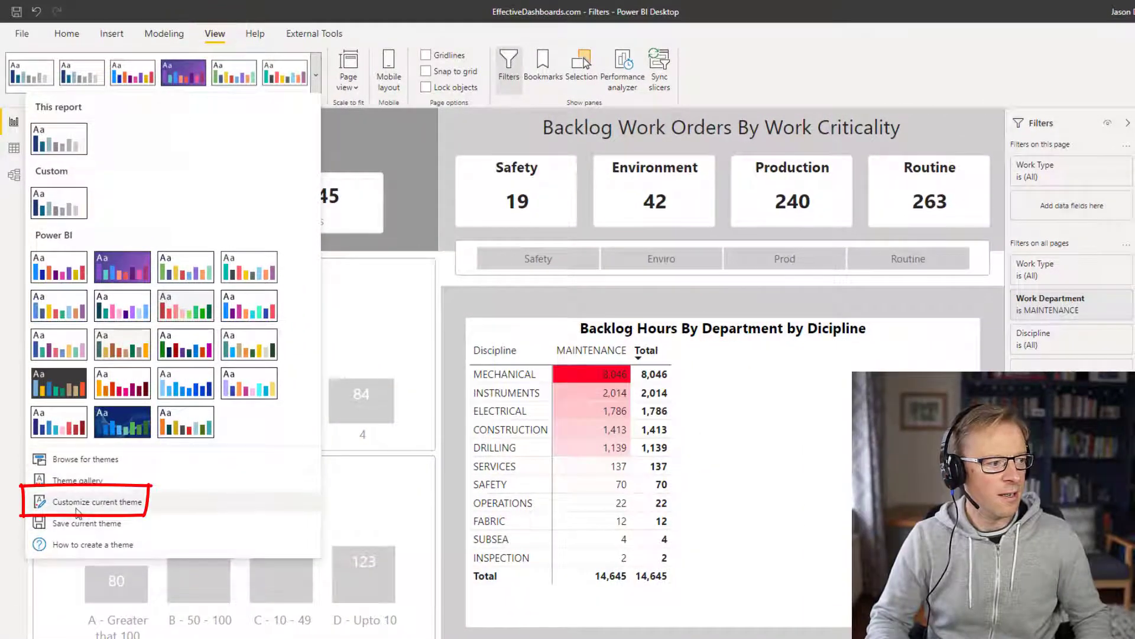
left_click(84, 504)
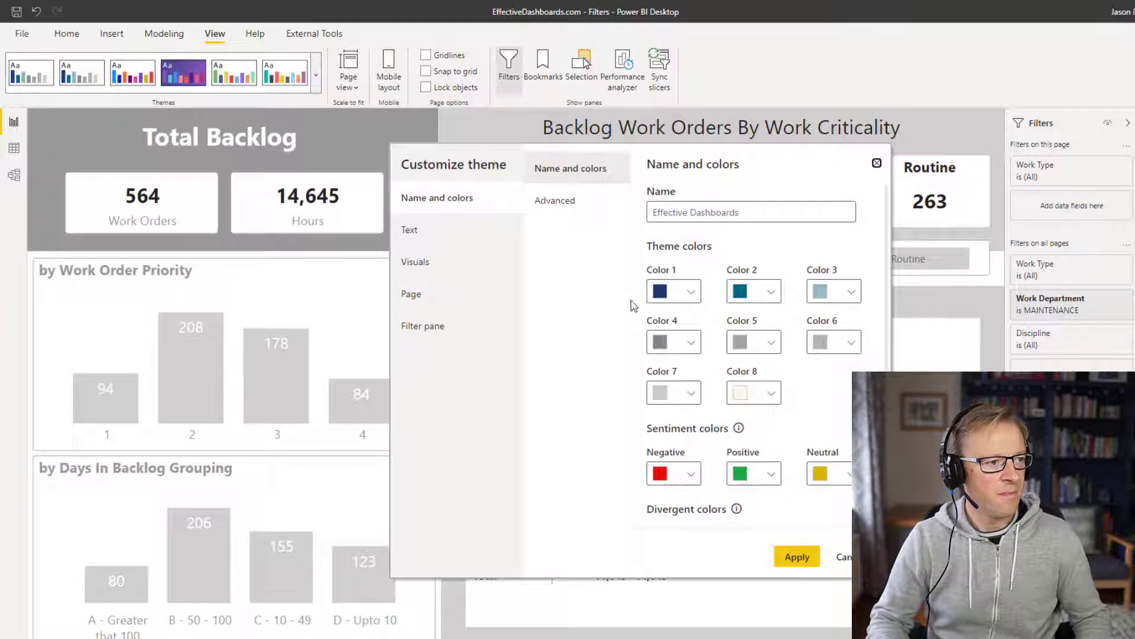
left_click(423, 327)
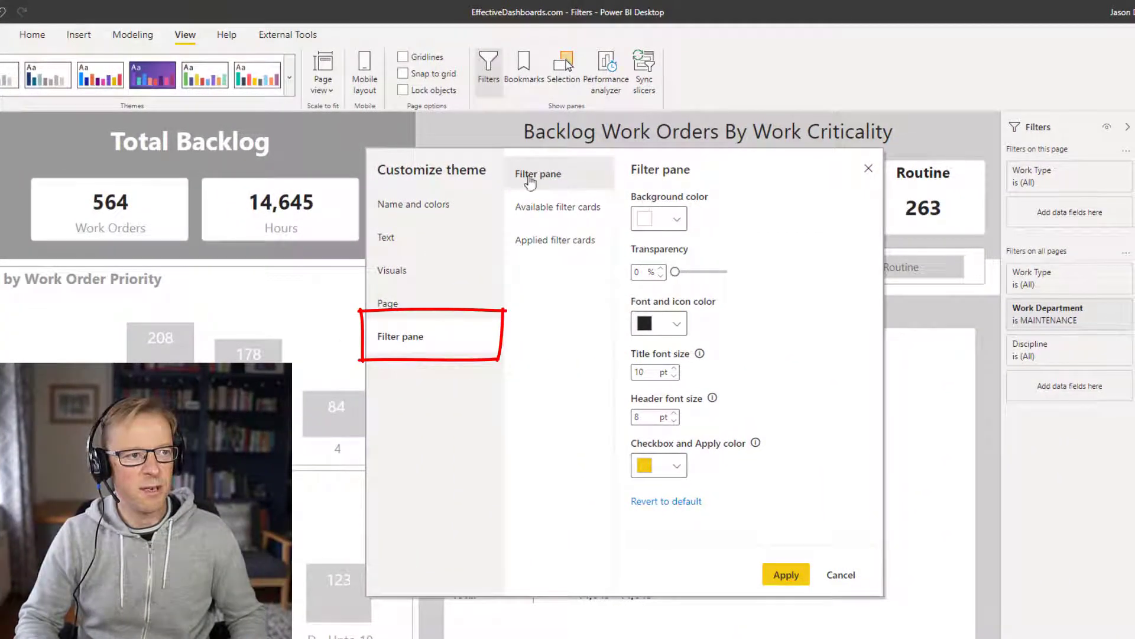
left_click(653, 218)
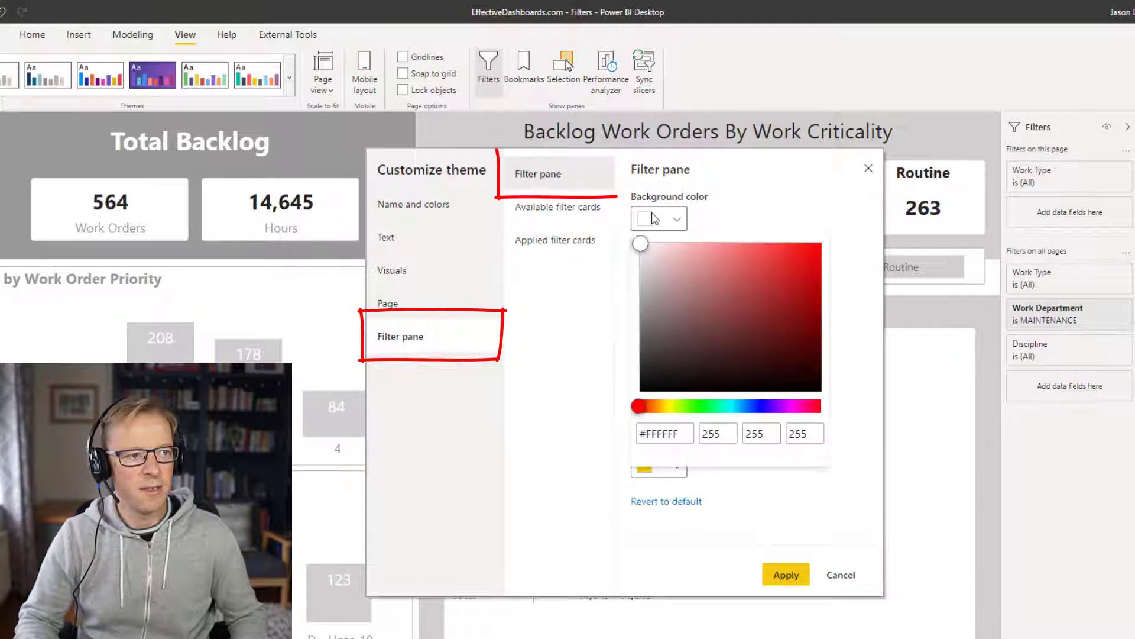
left_click_drag(686, 435, 619, 436)
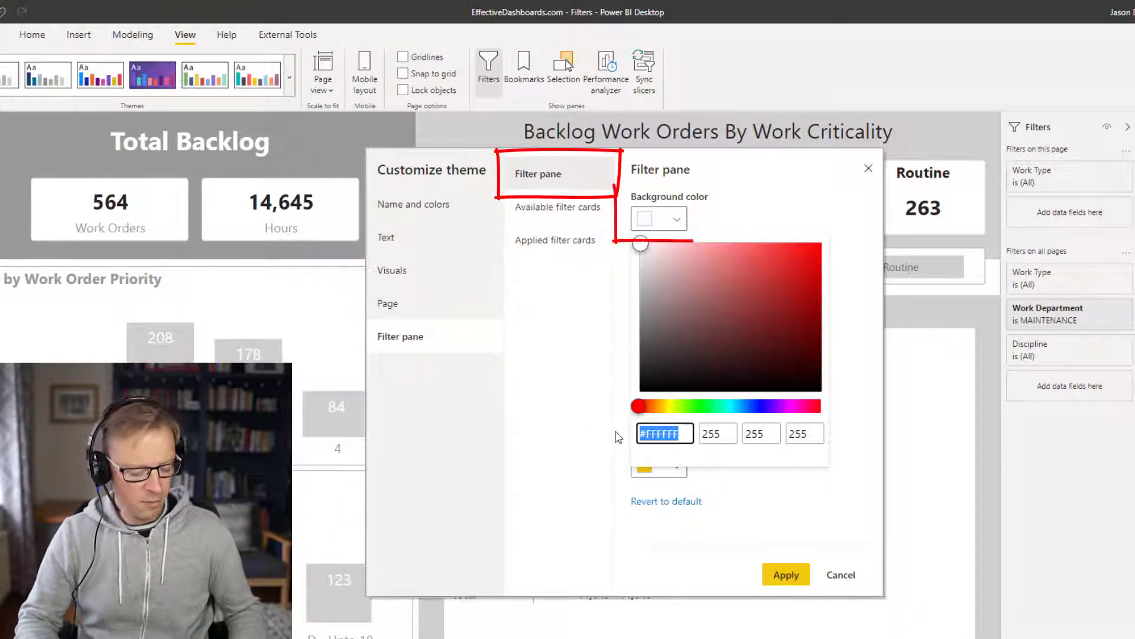
type("#F3F2F1")
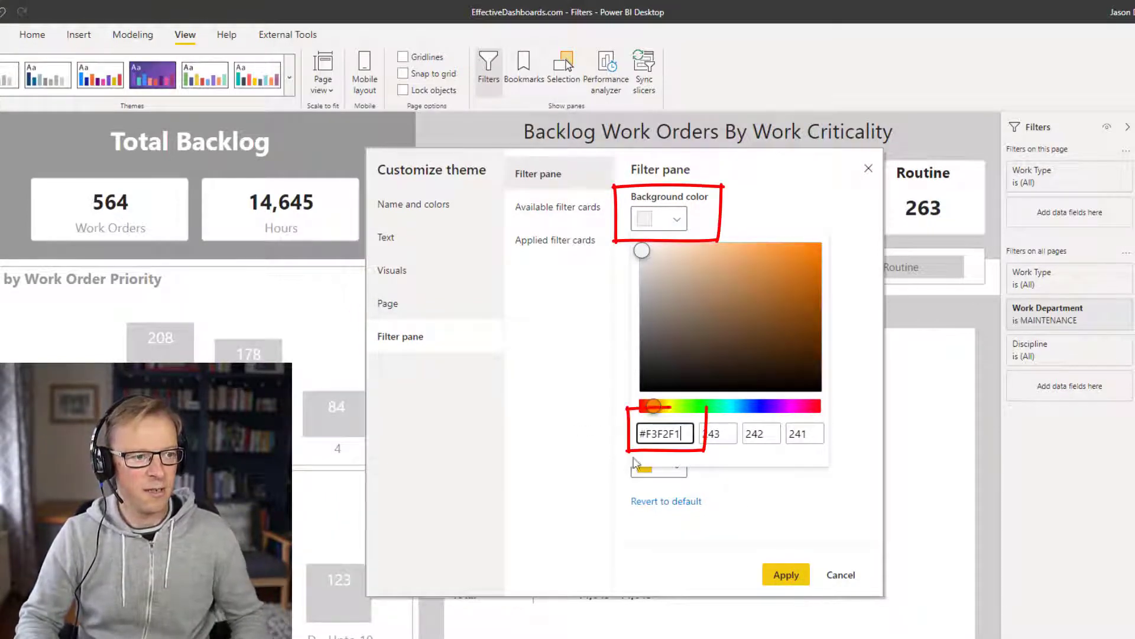
left_click(781, 577)
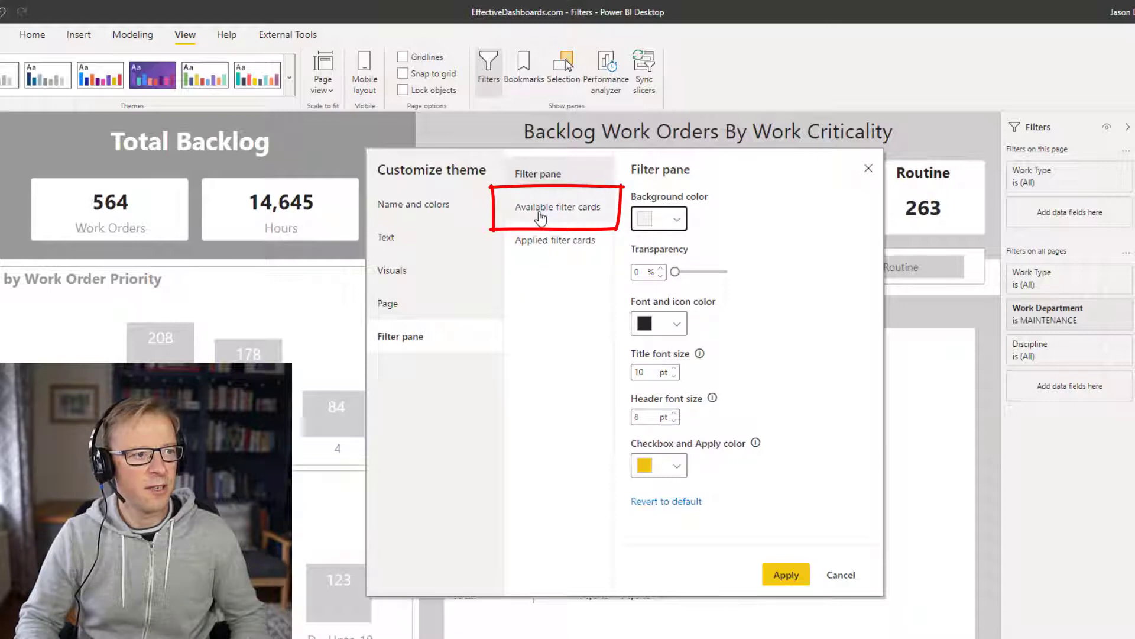
Step: Set the theme's Available filter cards background color to #F3F2F1 and apply the theme changes
left_click(540, 218)
left_click(678, 261)
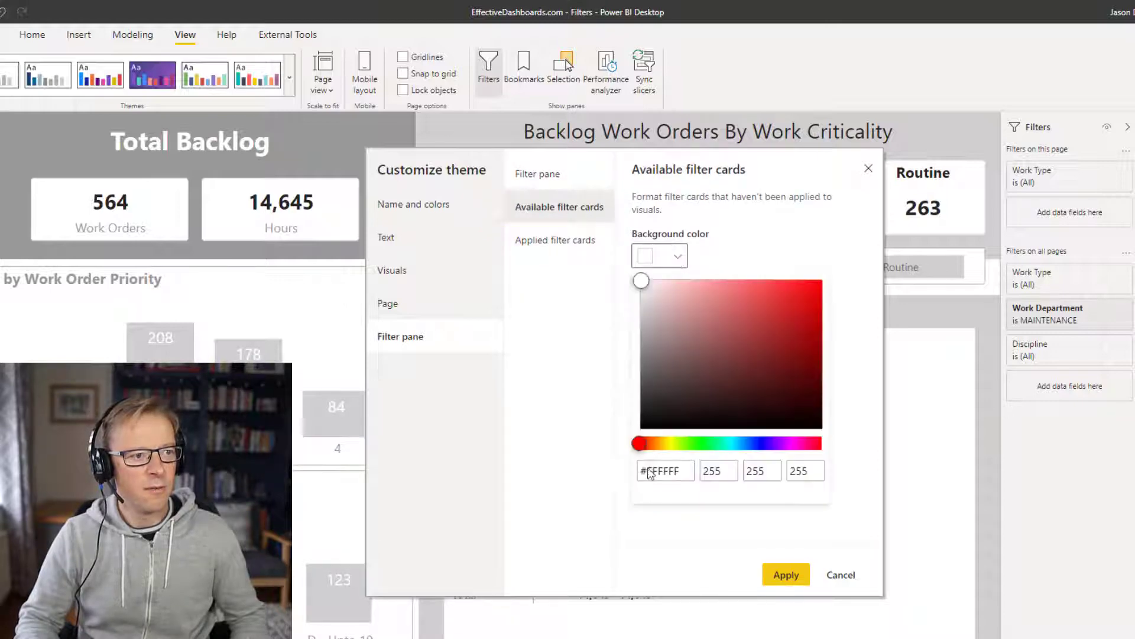
left_click_drag(687, 471, 605, 467)
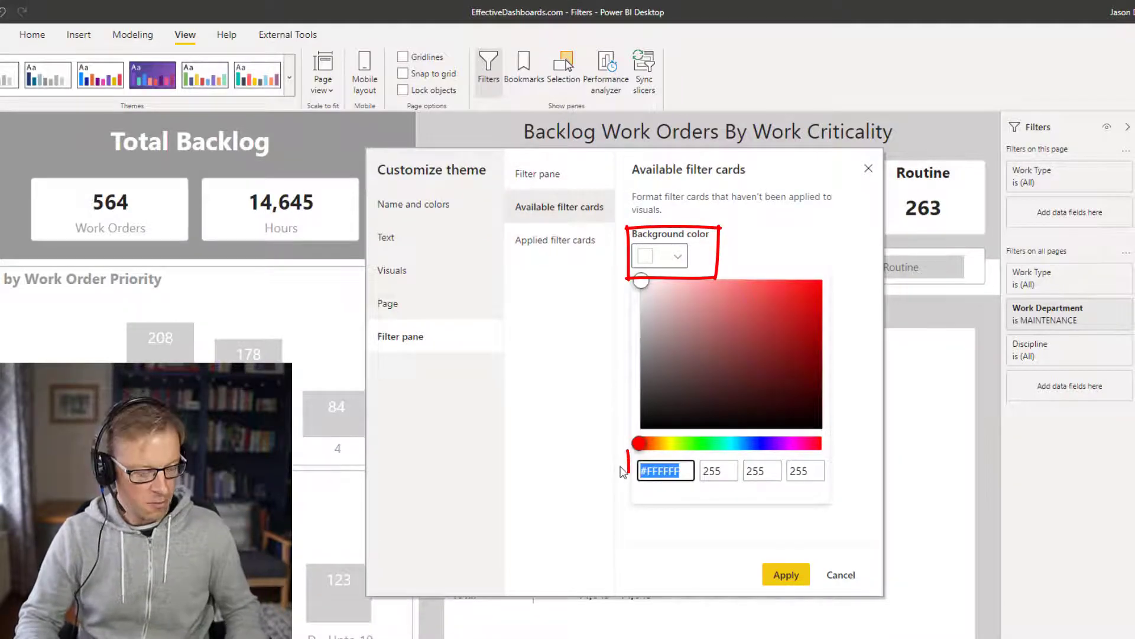
type("#F3F2F1")
left_click(786, 576)
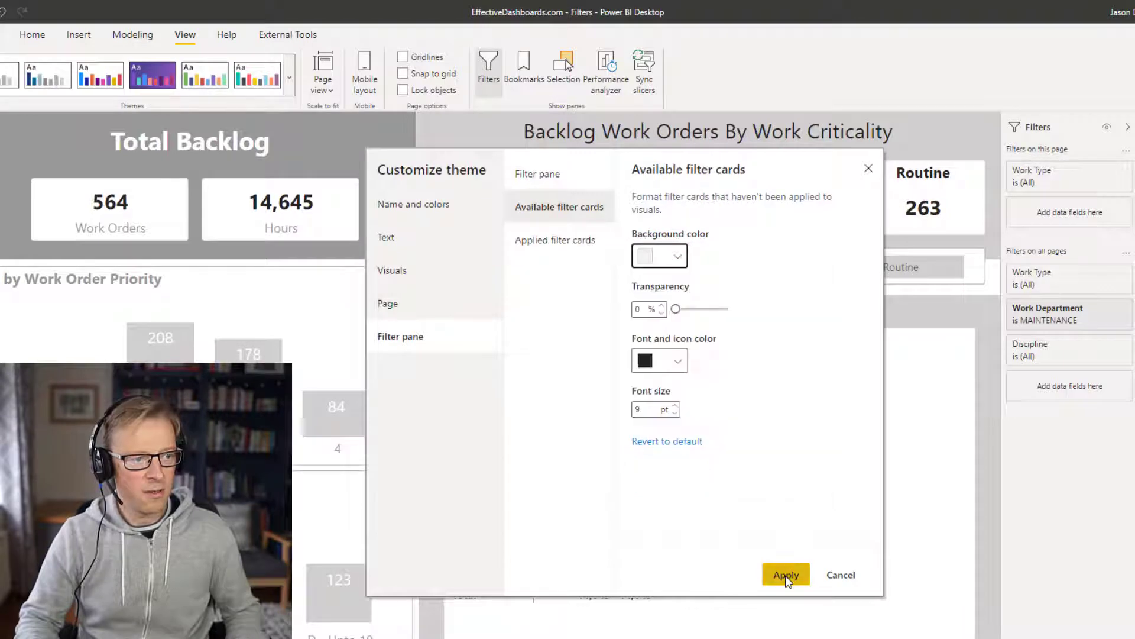
left_click(786, 576)
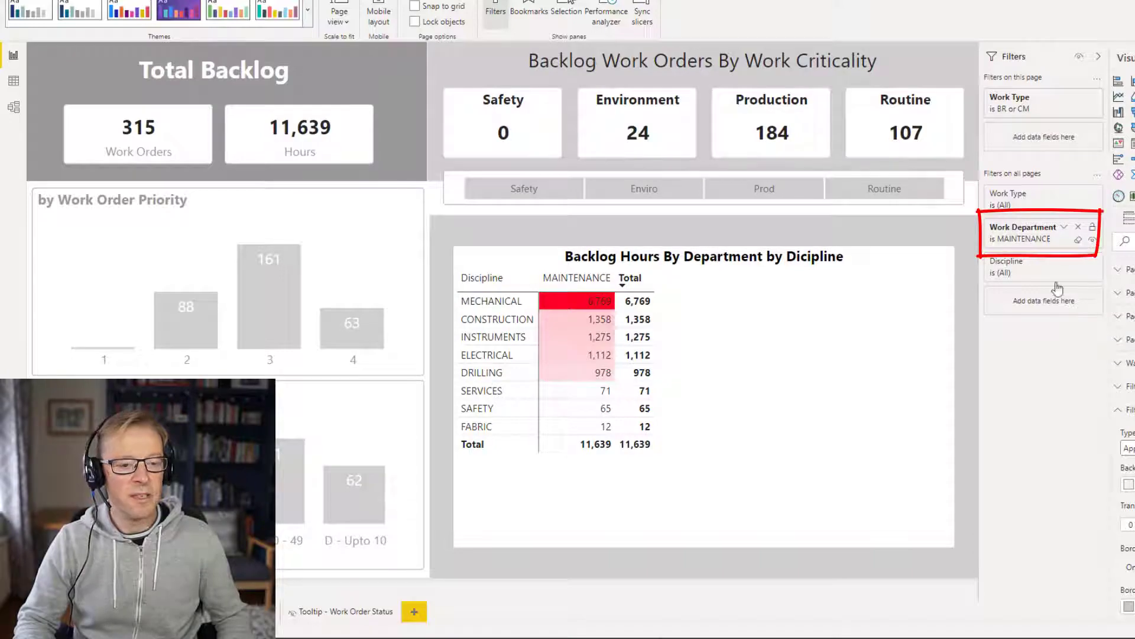
Step: Customize the current report theme by setting the Applied filter cards background color to #E6E6E6 and apply the theme changes
left_click(308, 10)
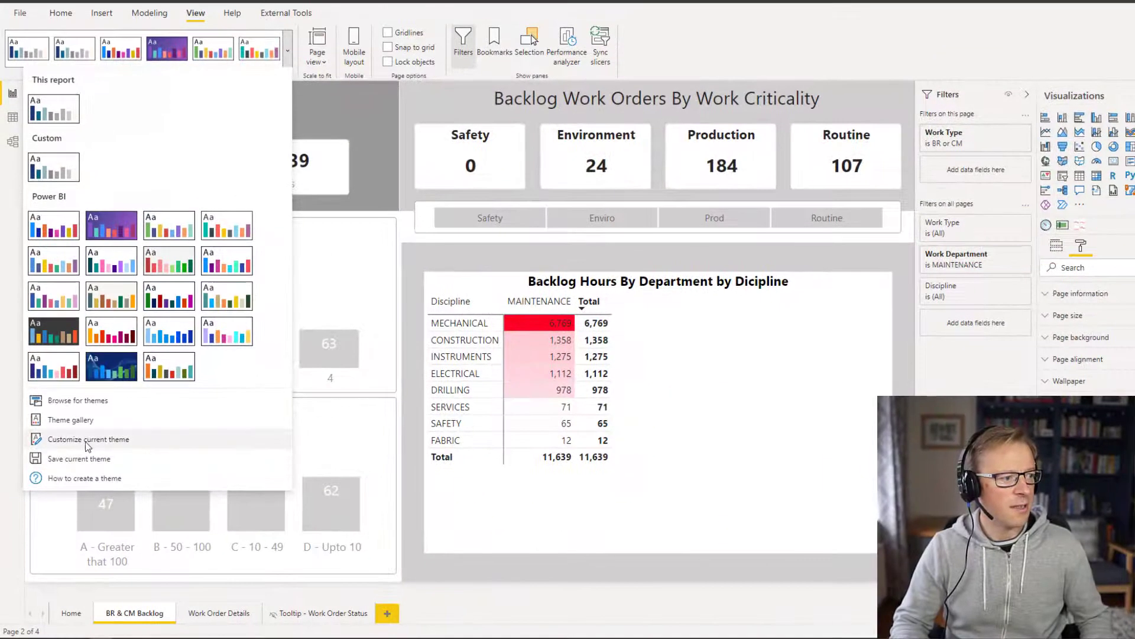
left_click(87, 445)
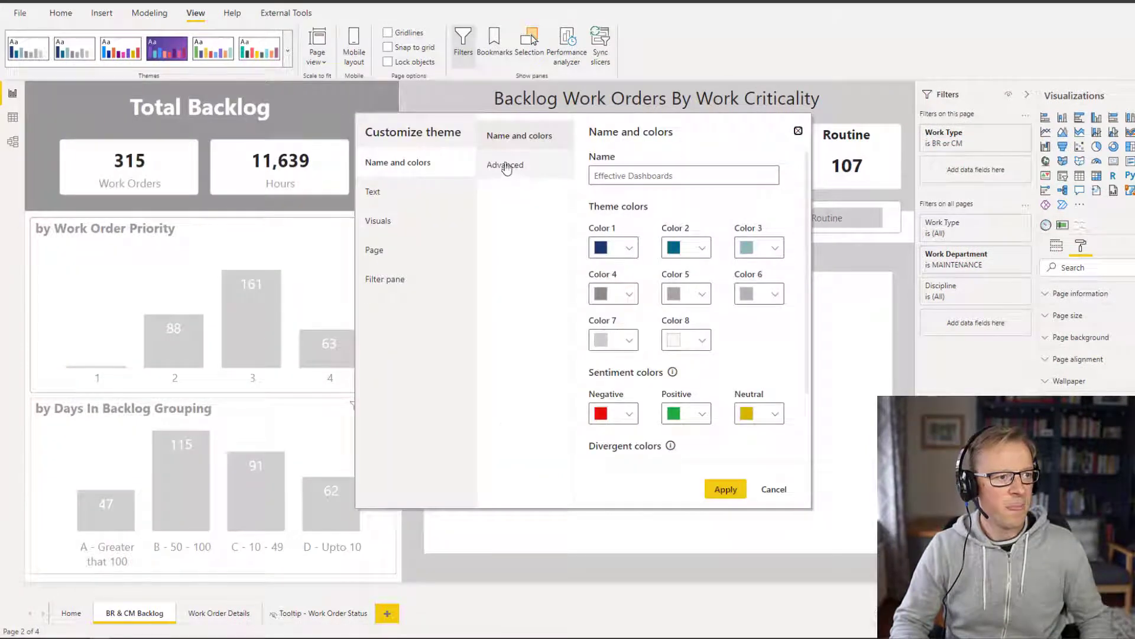
left_click(379, 284)
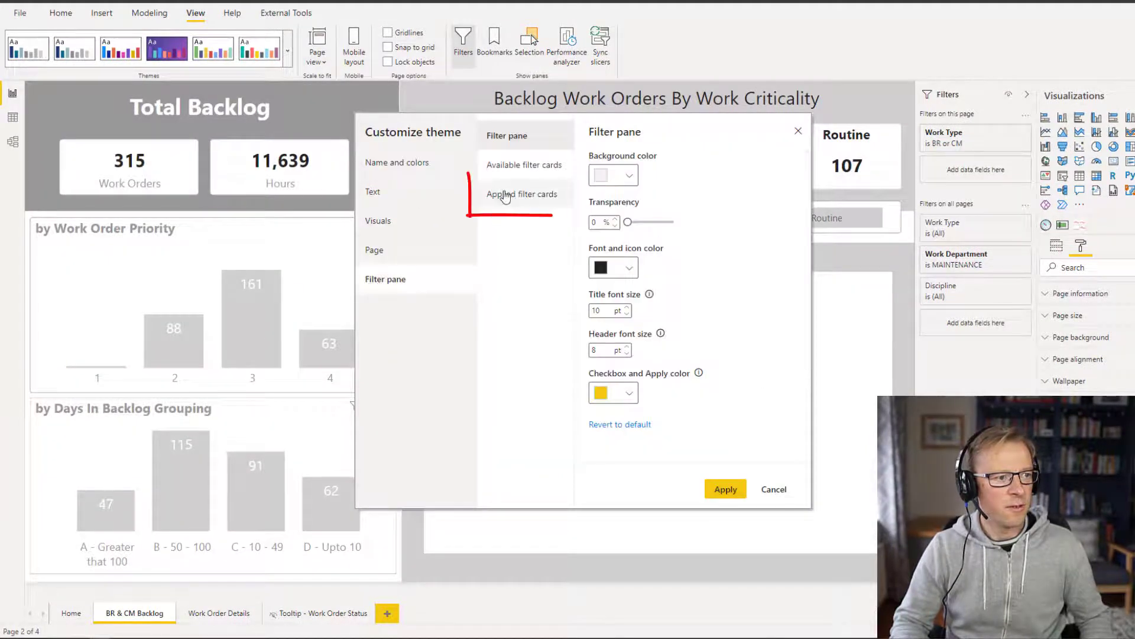
left_click(504, 197)
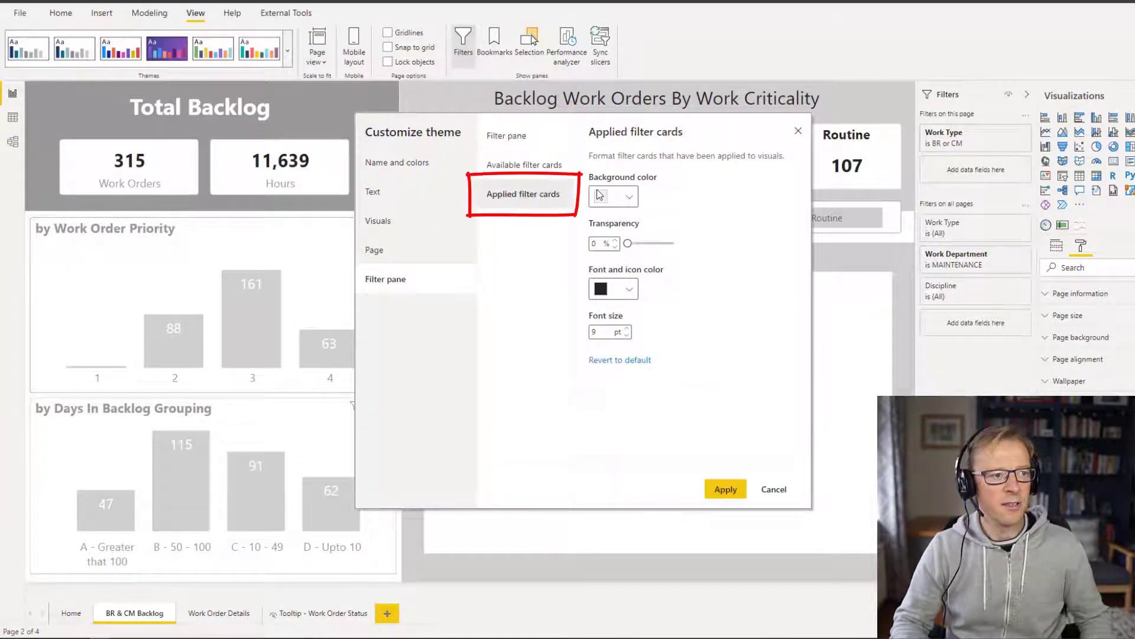
left_click(629, 198)
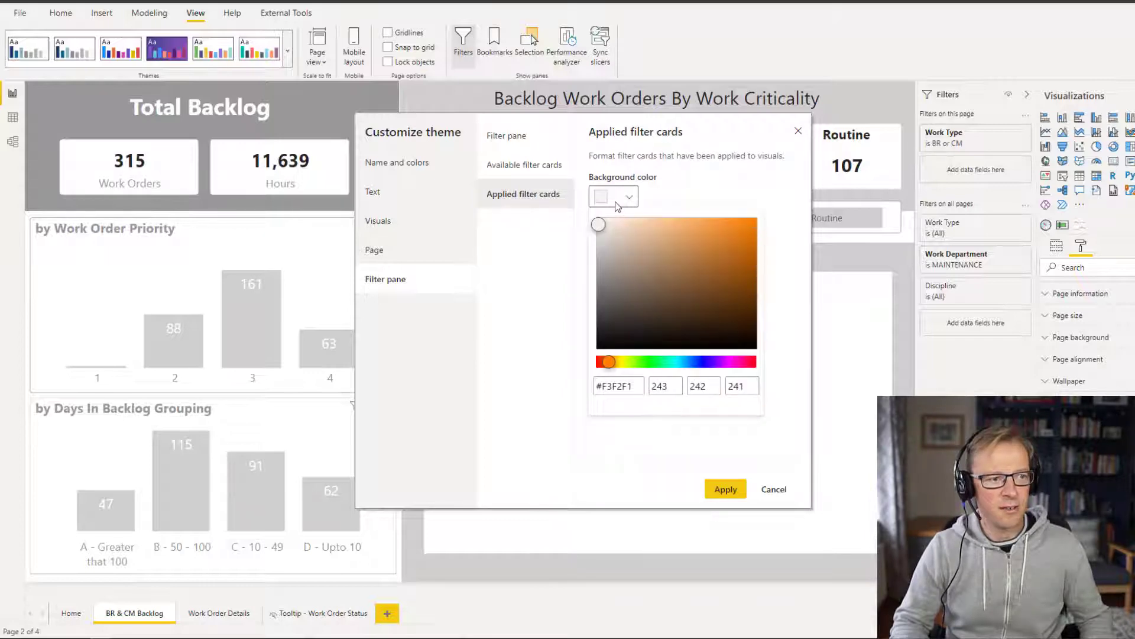
left_click(612, 198)
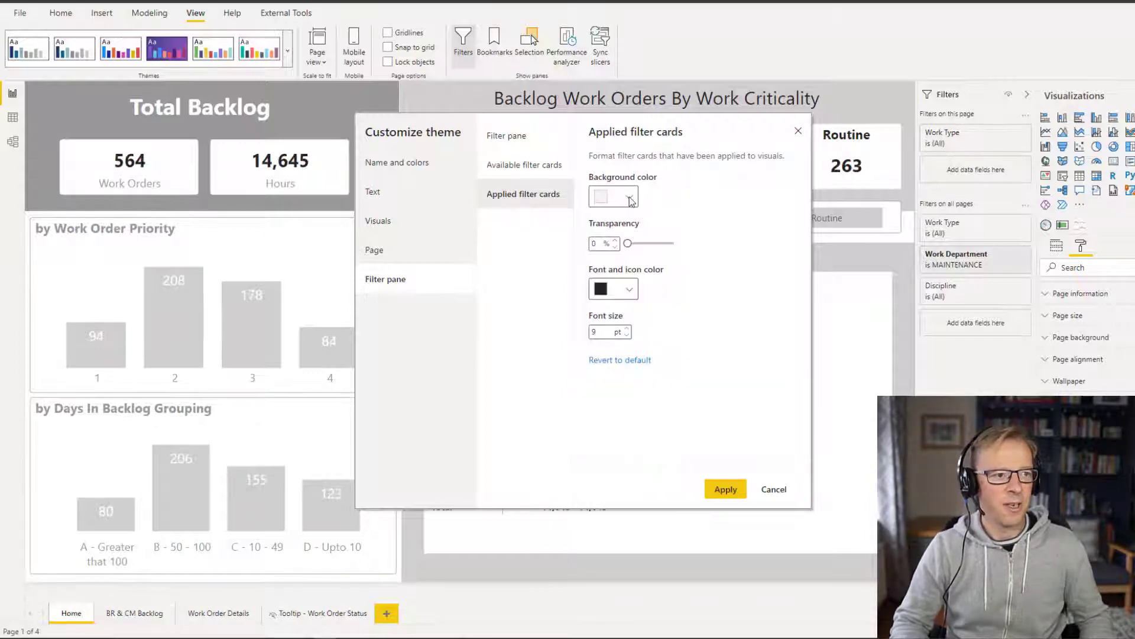
left_click(630, 200)
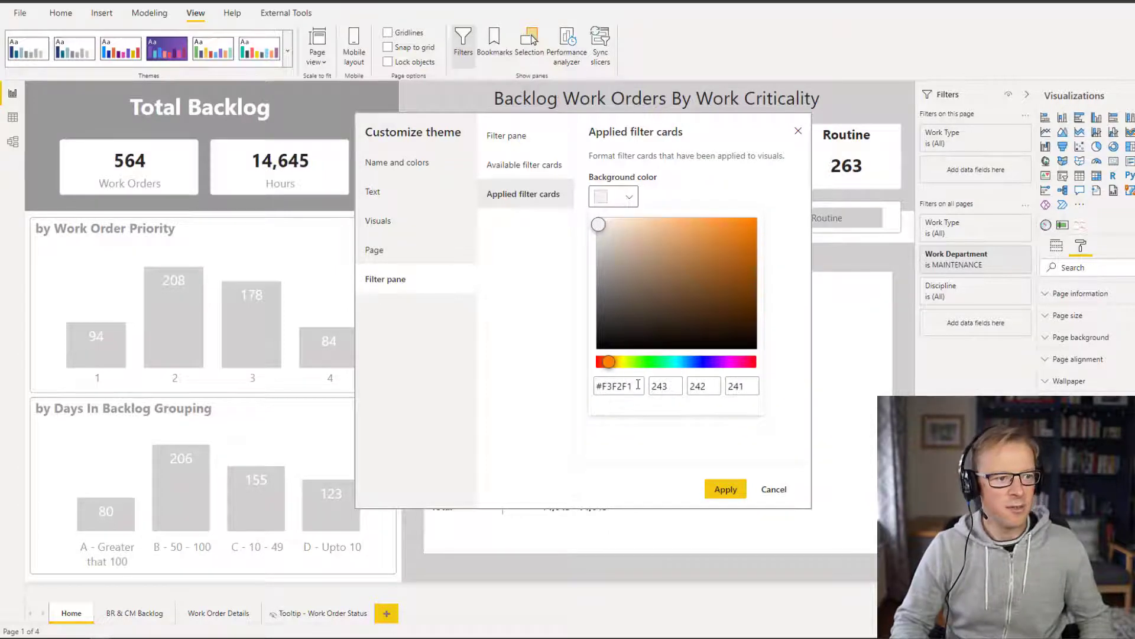
left_click_drag(638, 385, 584, 387)
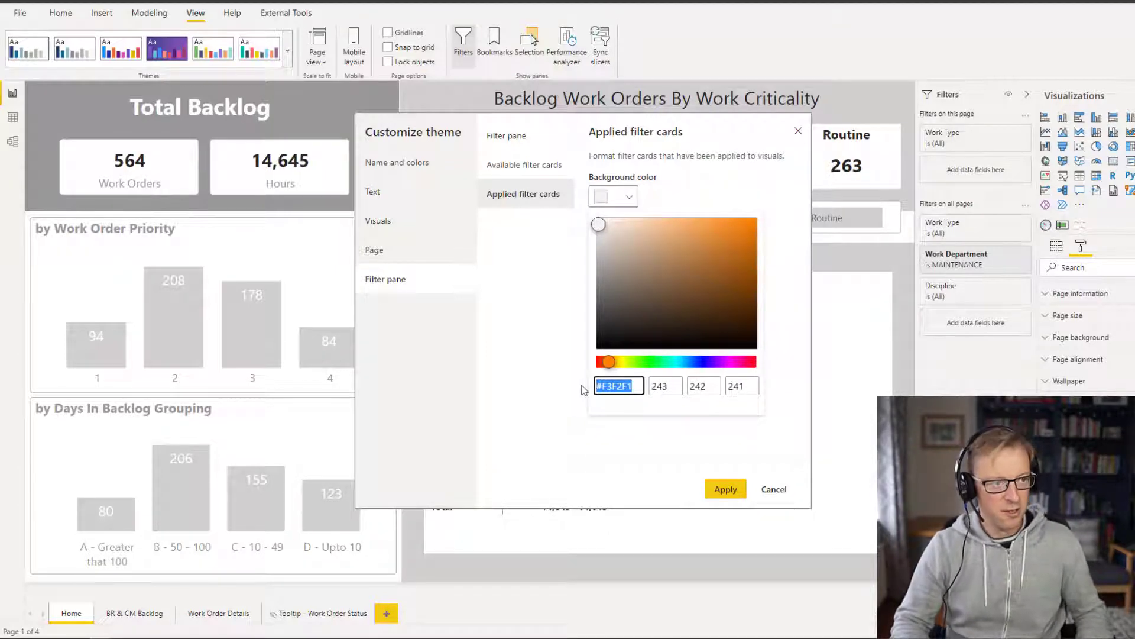
type("#E6E6E6")
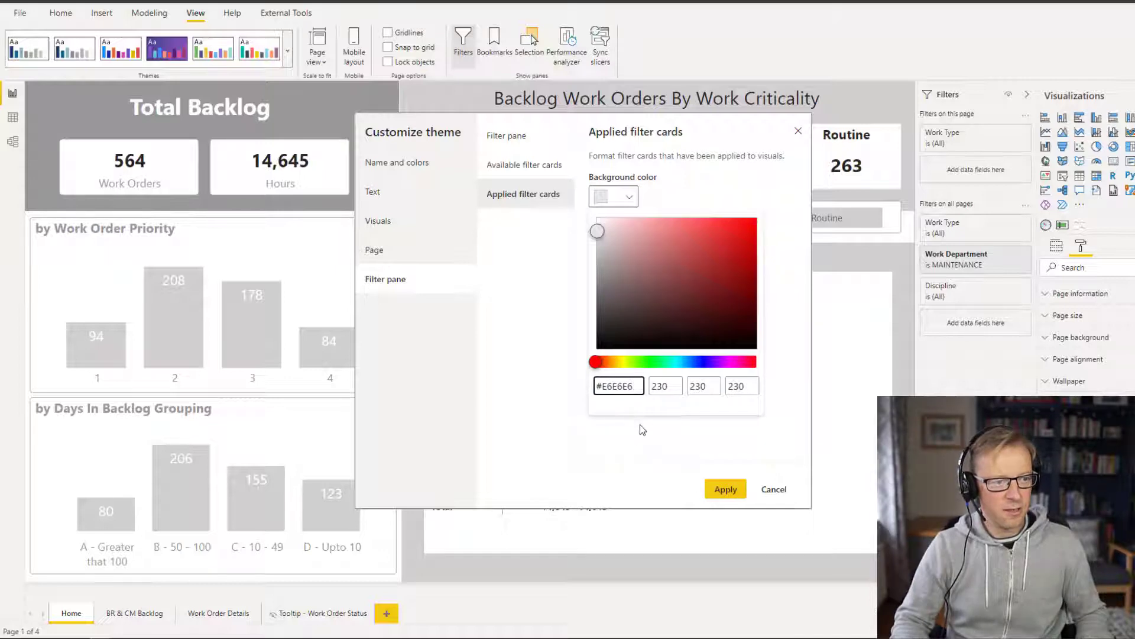
left_click(643, 430)
left_click(726, 489)
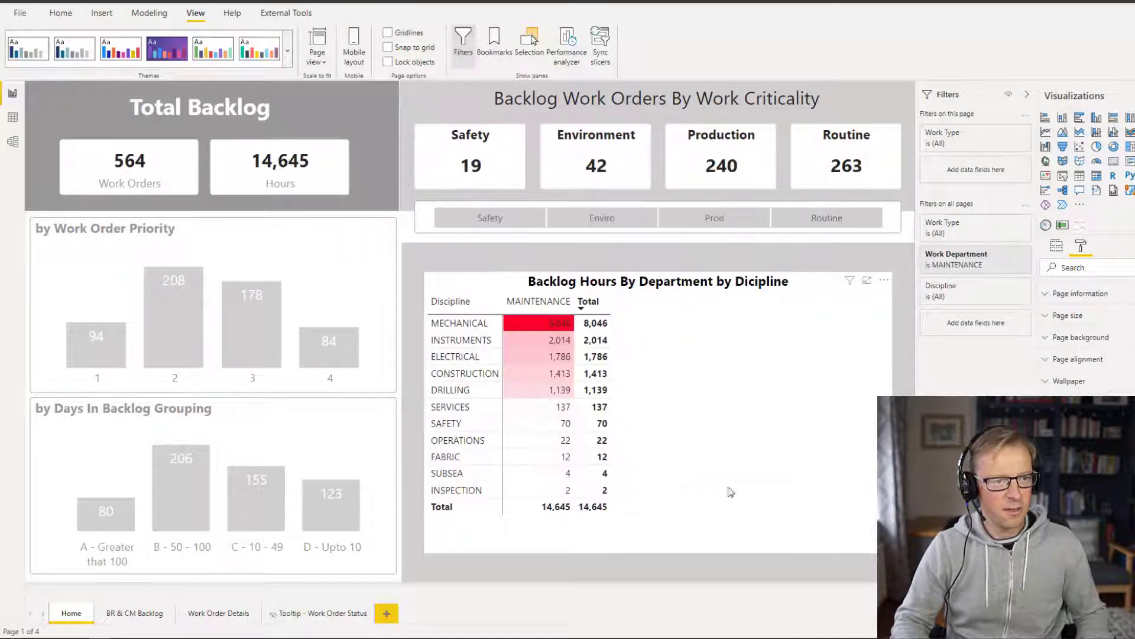
Step: Check the applied filter card formatting on the BR & CM Backlog and Work Order Details pages
left_click(130, 615)
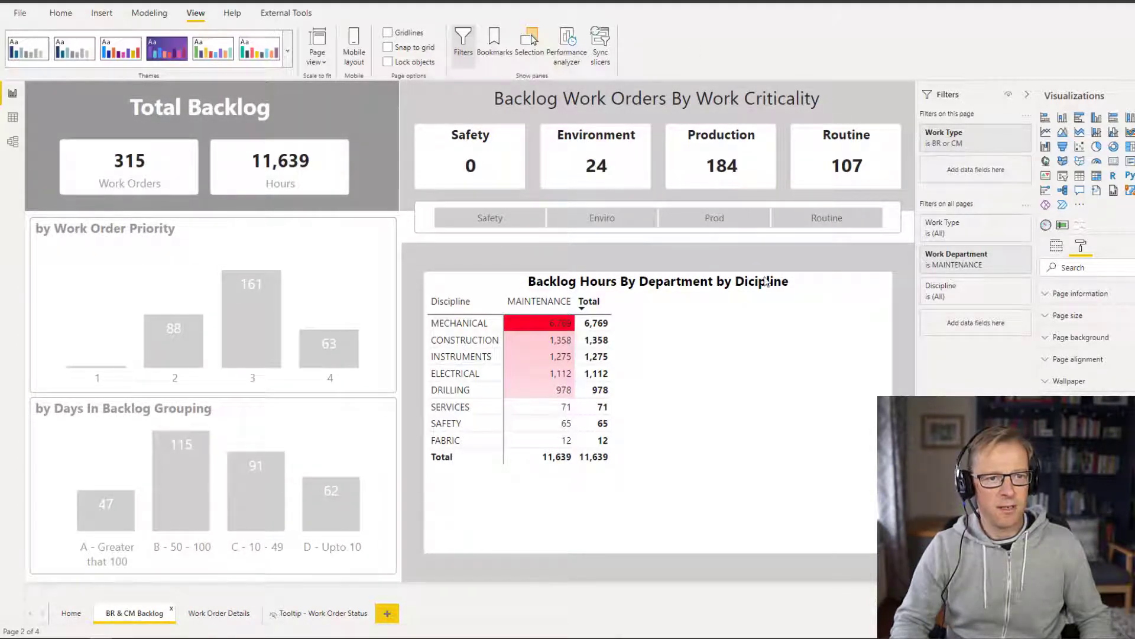
left_click(204, 615)
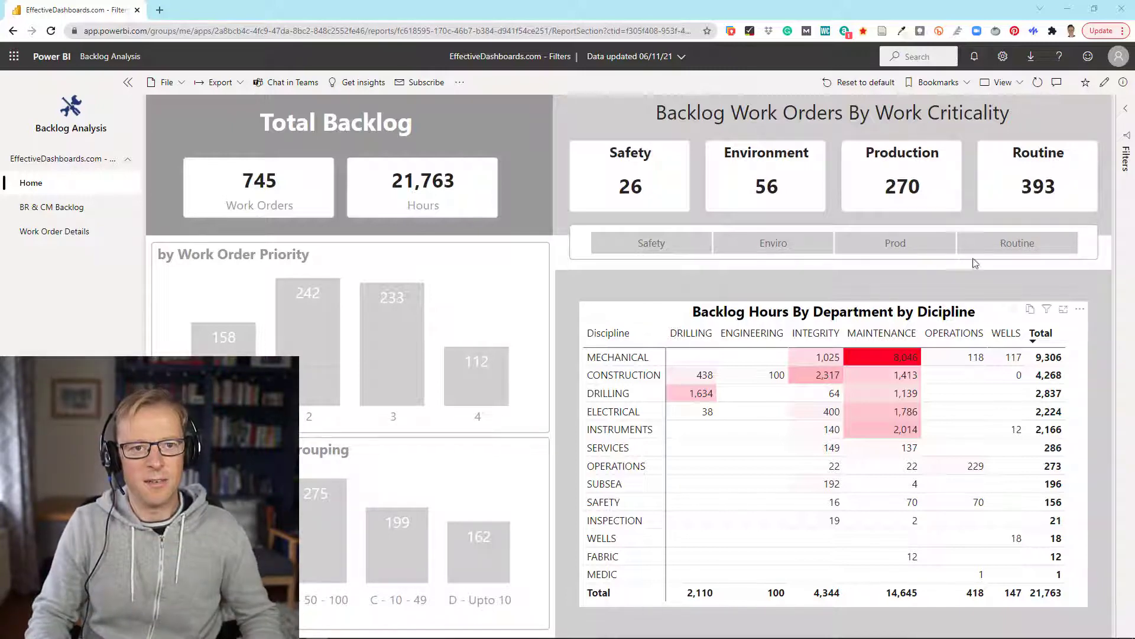
Step: In the published Backlog Analysis app, filter Work Department to MAINTENANCE on all pages and expand that filter on the BR & CM Backlog page
left_click(1128, 115)
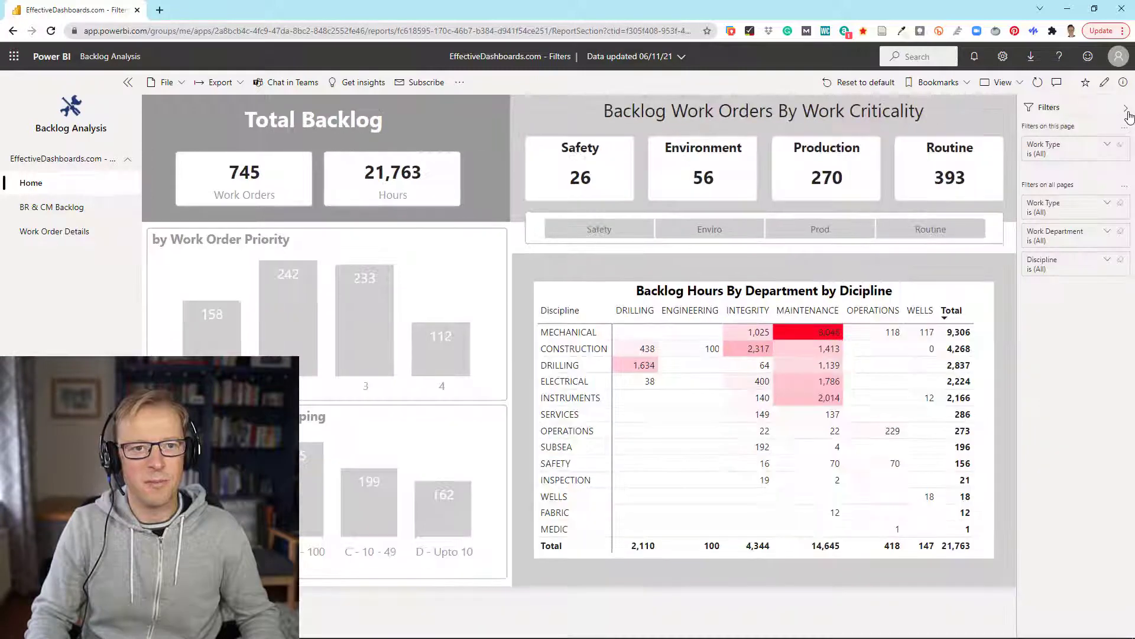
left_click(1107, 234)
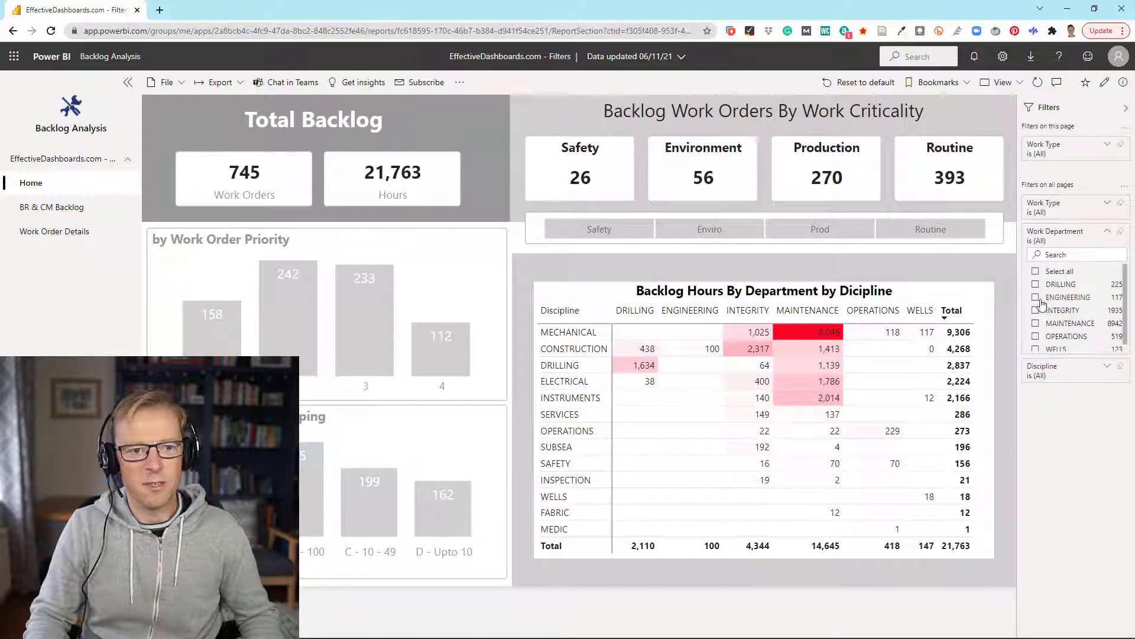
left_click(1036, 325)
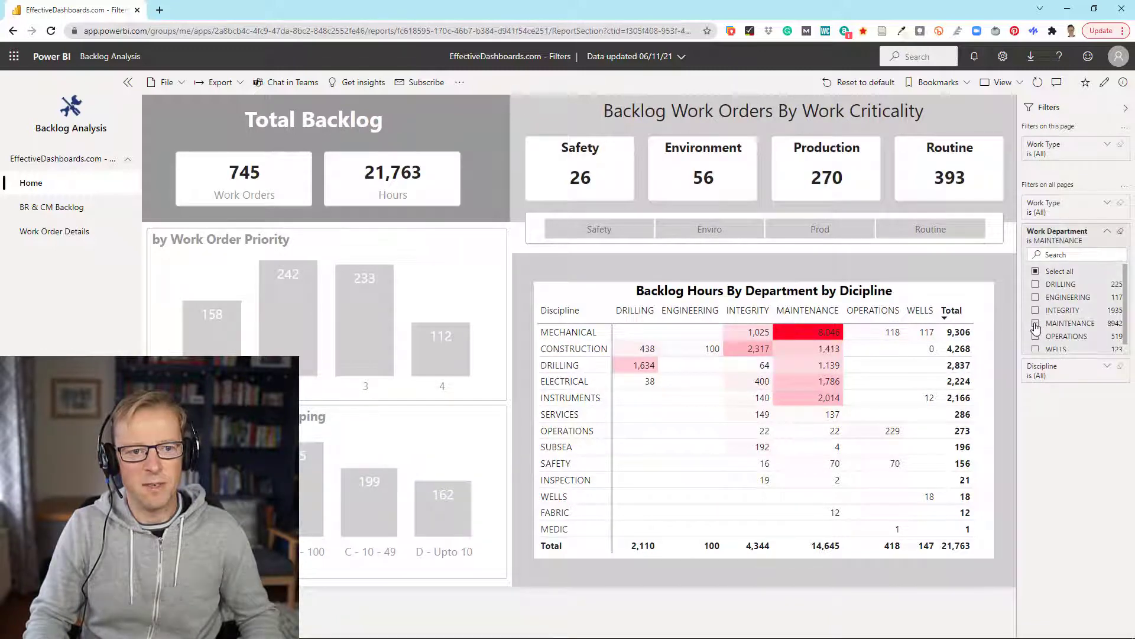
left_click(1105, 234)
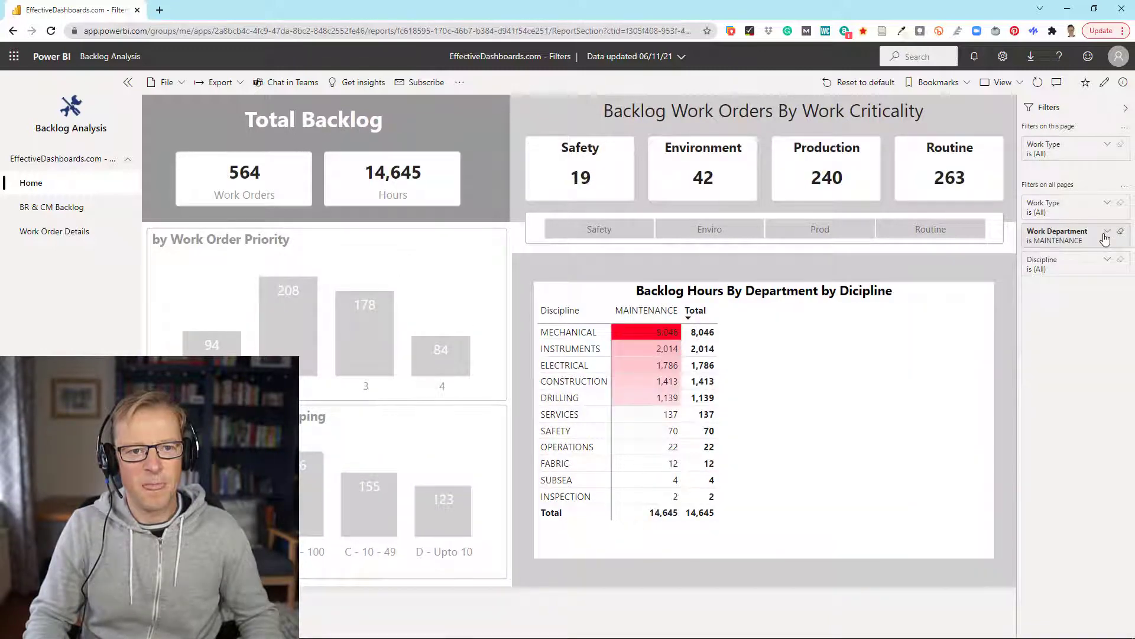
left_click(73, 207)
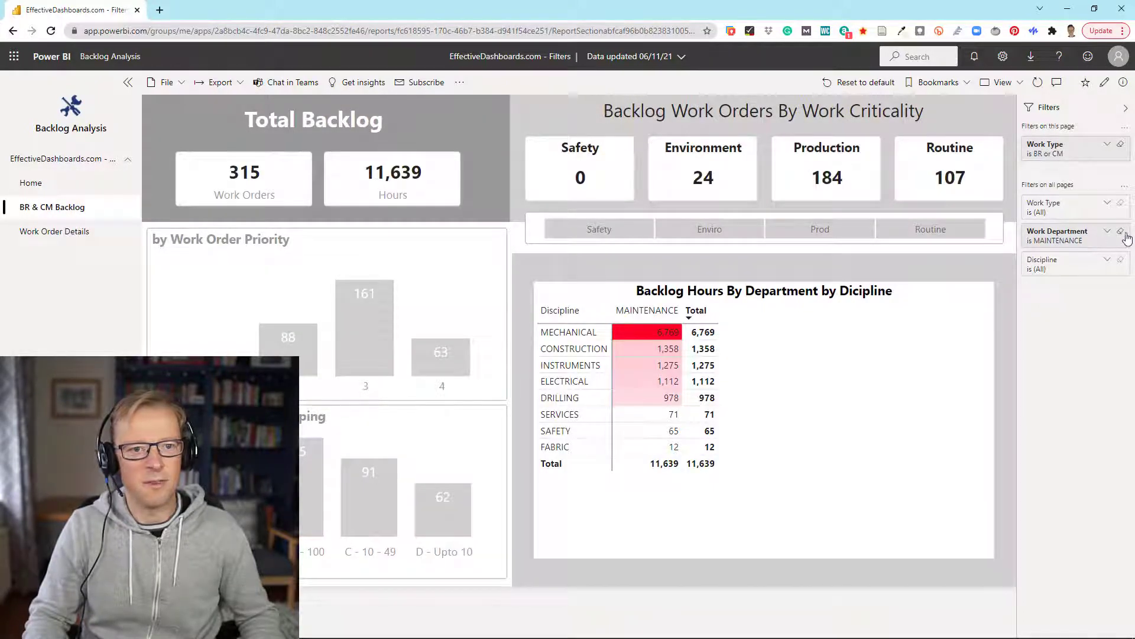
left_click(1107, 231)
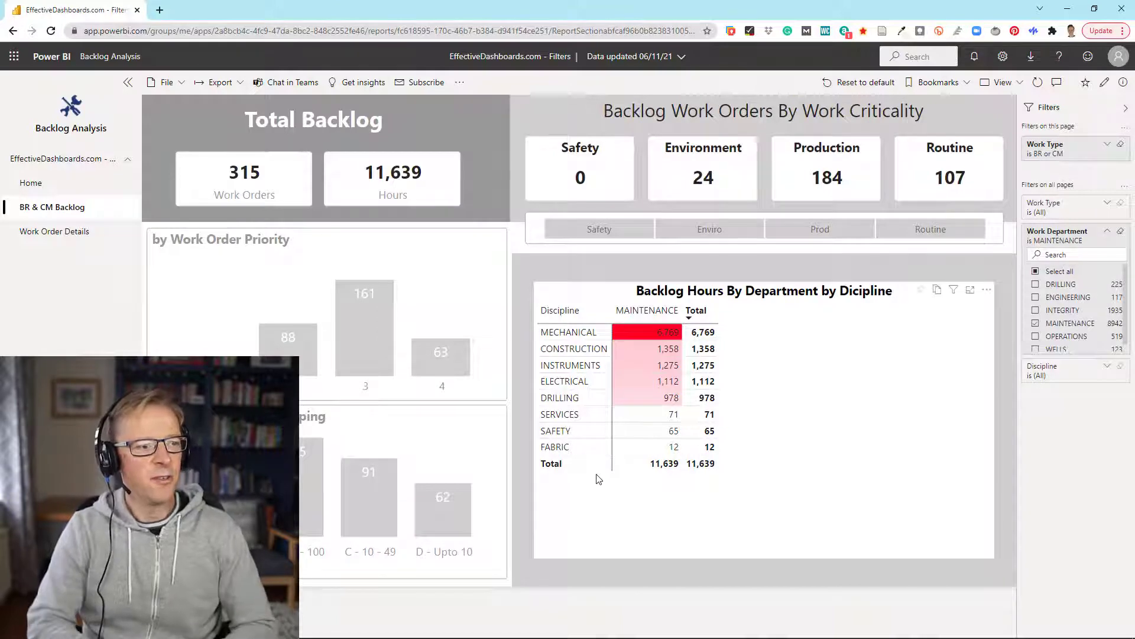